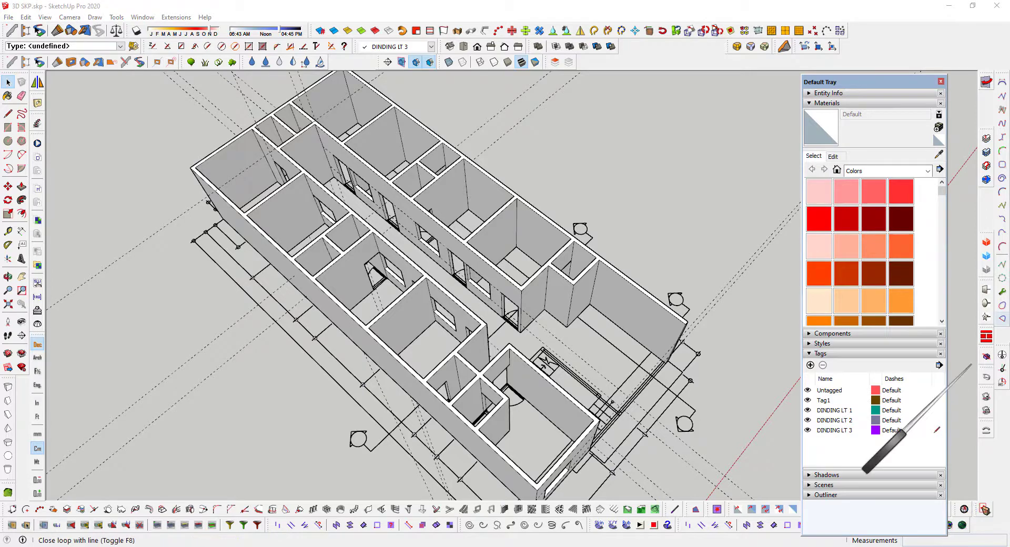
# Examine the third-floor walls and their door and window openings from several angles.
pyautogui.moveTo(397, 381); pyautogui.dragTo(369, 216, button='middle')
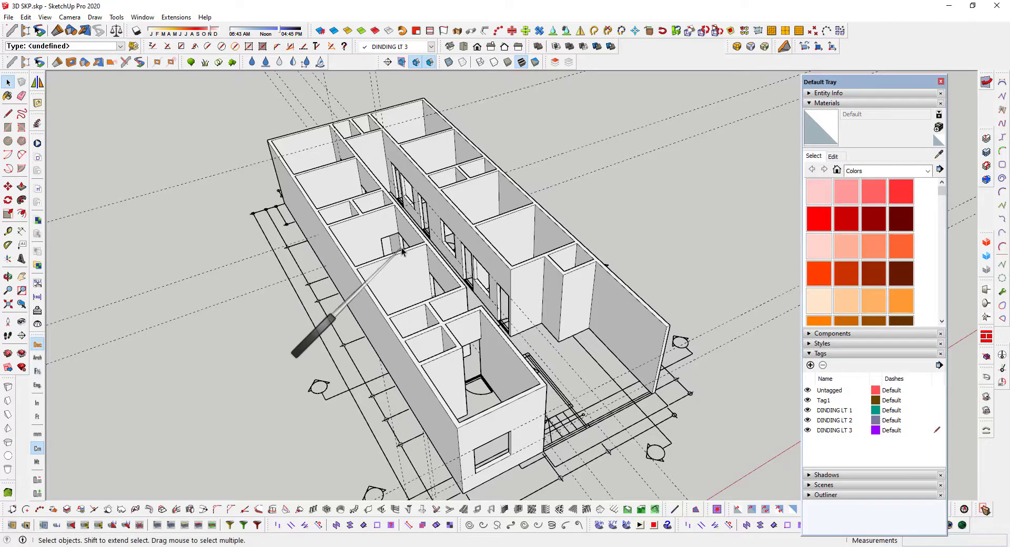
pyautogui.moveTo(402, 247); pyautogui.dragTo(383, 189, button='middle')
pyautogui.scroll(10, 382, 189)
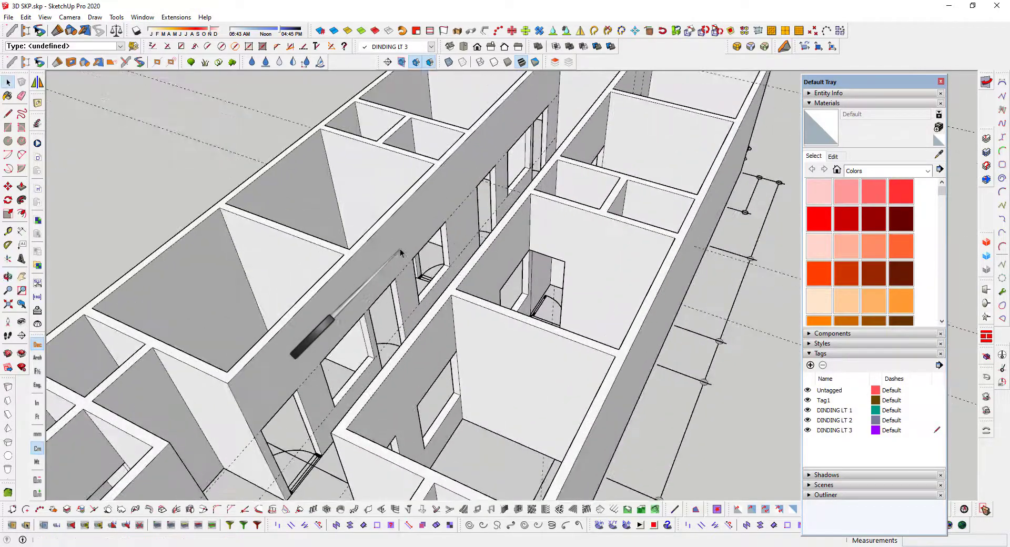
pyautogui.scroll(-5, 400, 252)
pyautogui.moveTo(403, 257); pyautogui.dragTo(568, 276, button='middle')
pyautogui.scroll(5, 536, 308)
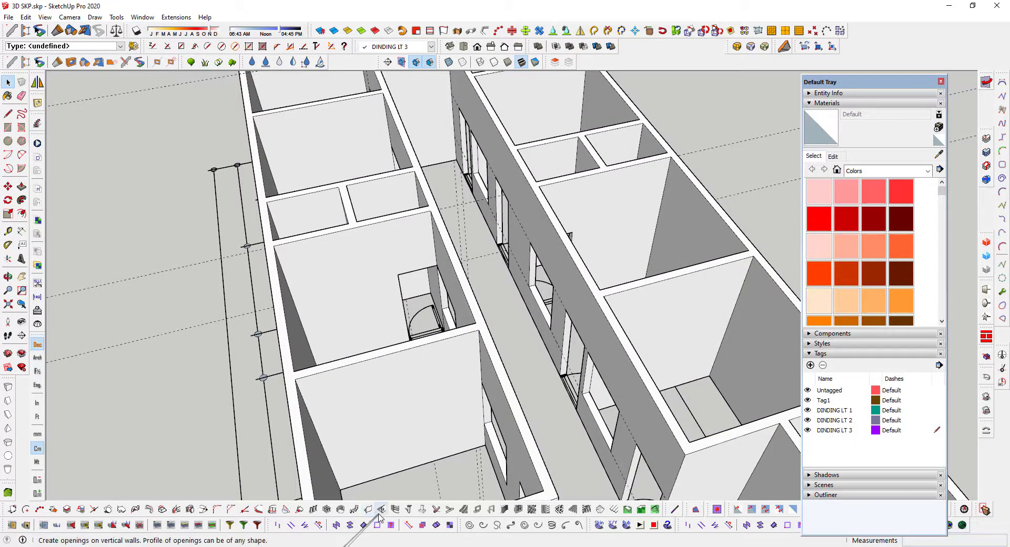
pyautogui.moveTo(420, 394); pyautogui.dragTo(532, 263, button='middle')
pyautogui.moveTo(476, 287); pyautogui.dragTo(379, 269, button='middle')
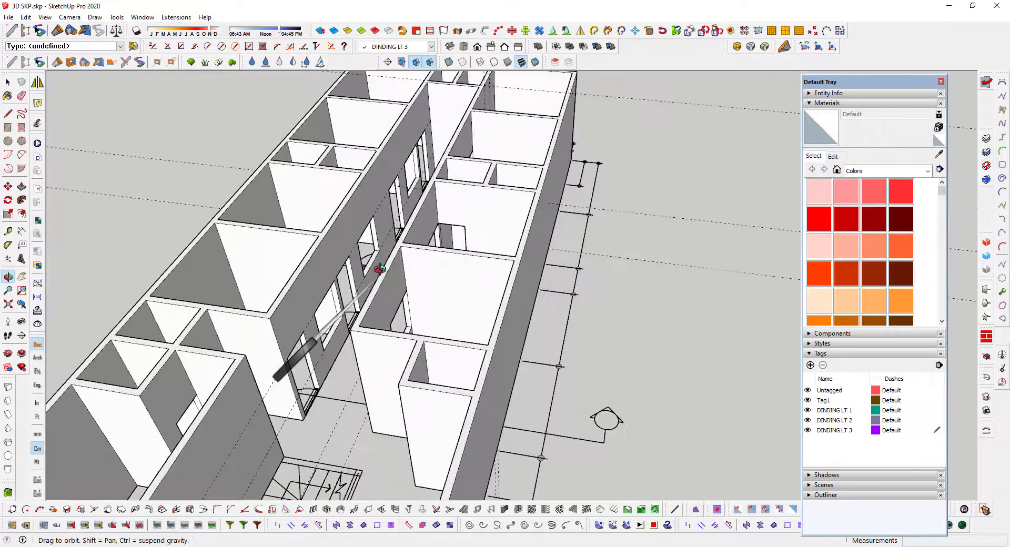
pyautogui.scroll(-5, 349, 307)
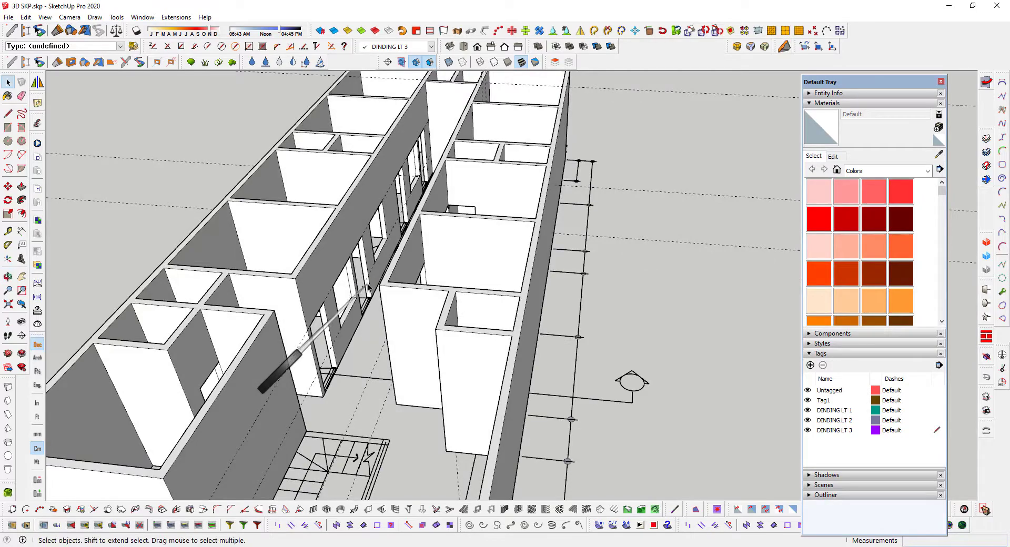
# Look over the other floor models, then inspect the window openings along the first floor's corridor wall.
pyautogui.keyDown('shift'); pyautogui.moveTo(352, 296); pyautogui.dragTo(624, 282, button='middle'); pyautogui.keyUp('shift')
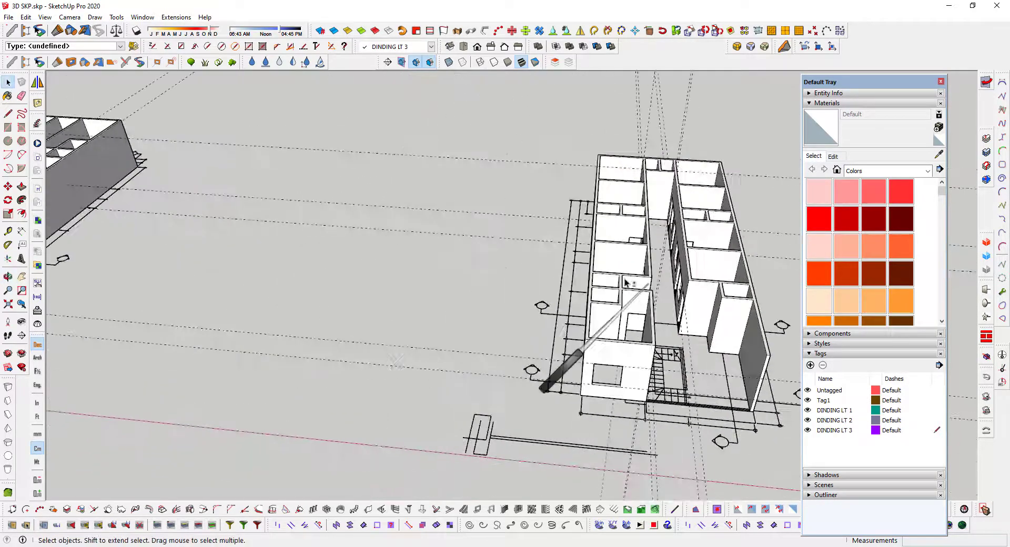
pyautogui.scroll(-3, 421, 264)
pyautogui.moveTo(273, 254); pyautogui.dragTo(524, 285, button='middle')
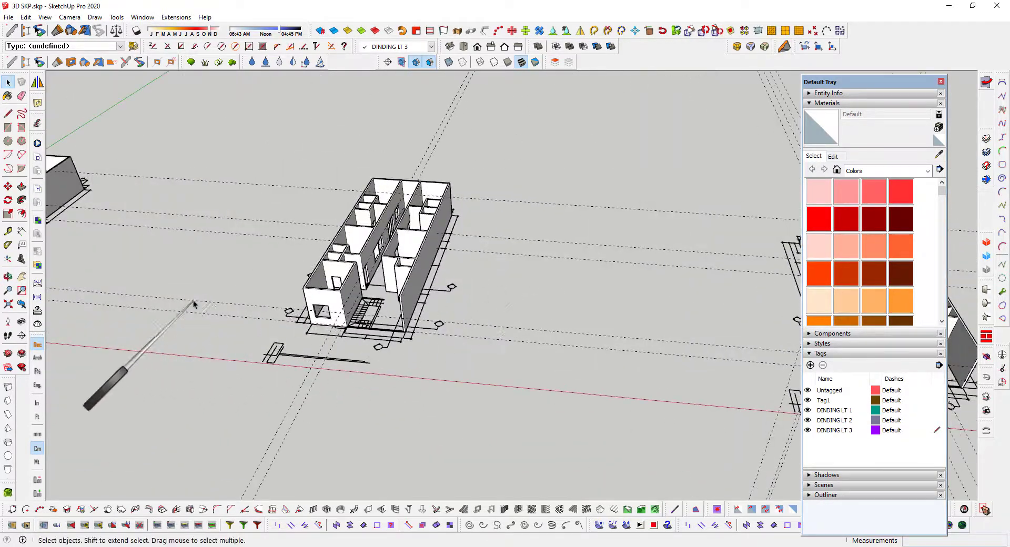
pyautogui.moveTo(203, 296); pyautogui.dragTo(79, 263, button='middle')
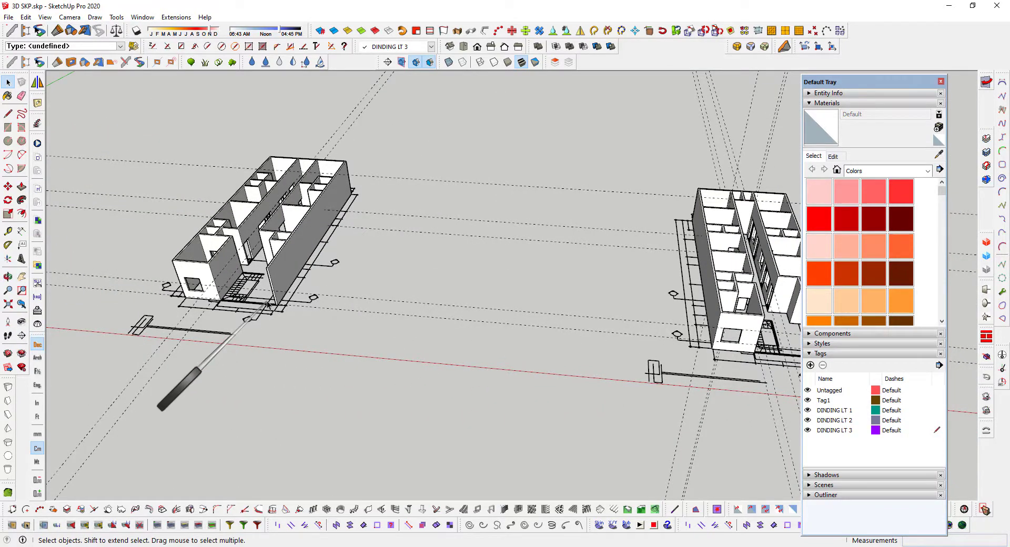
pyautogui.scroll(-5, 331, 315)
pyautogui.keyDown('shift'); pyautogui.moveTo(235, 290); pyautogui.dragTo(523, 315, button='middle'); pyautogui.keyUp('shift')
pyautogui.scroll(10, 379, 308)
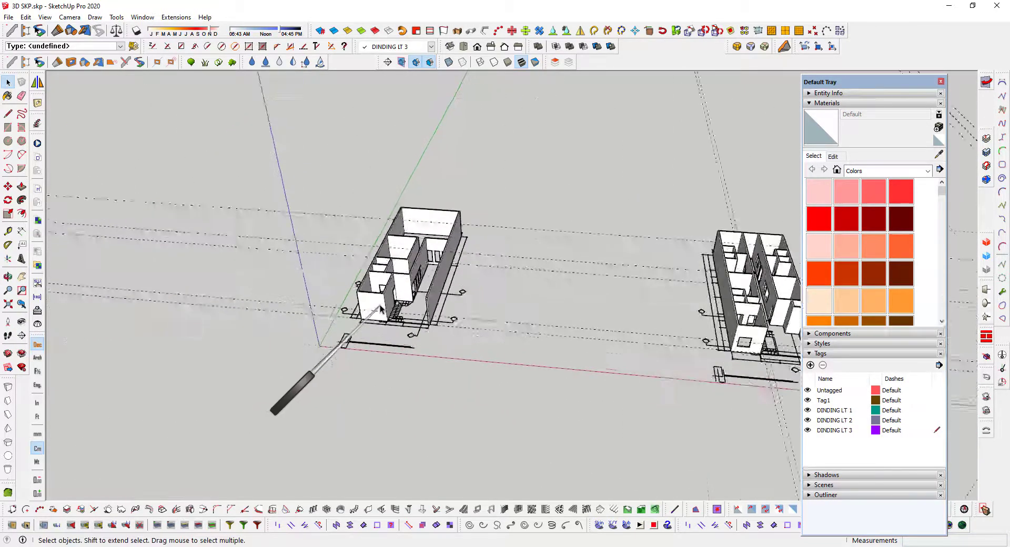
pyautogui.moveTo(431, 276); pyautogui.dragTo(335, 327, button='middle')
pyautogui.scroll(4, 492, 243)
pyautogui.scroll(3, 418, 270)
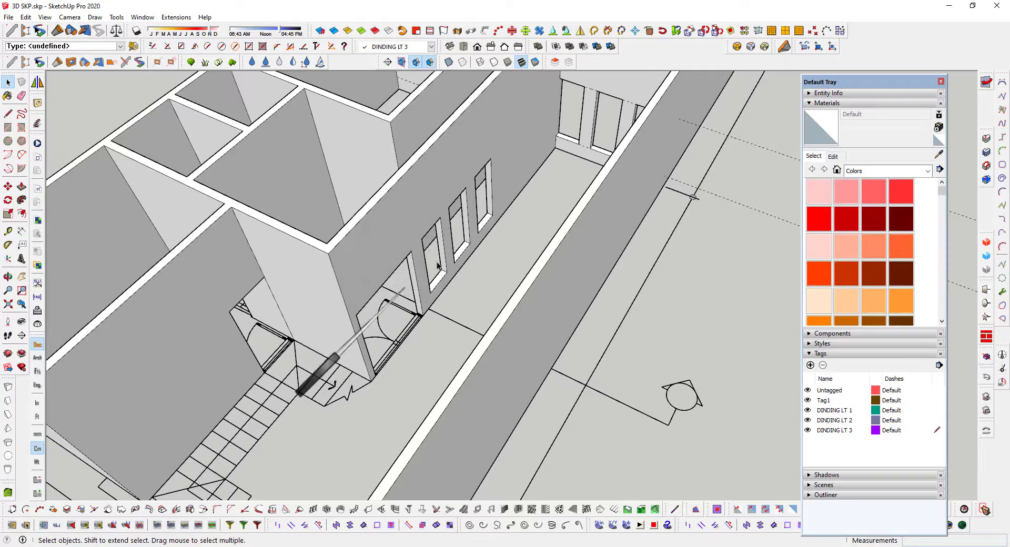
pyautogui.moveTo(497, 162); pyautogui.dragTo(495, 170, button='middle')
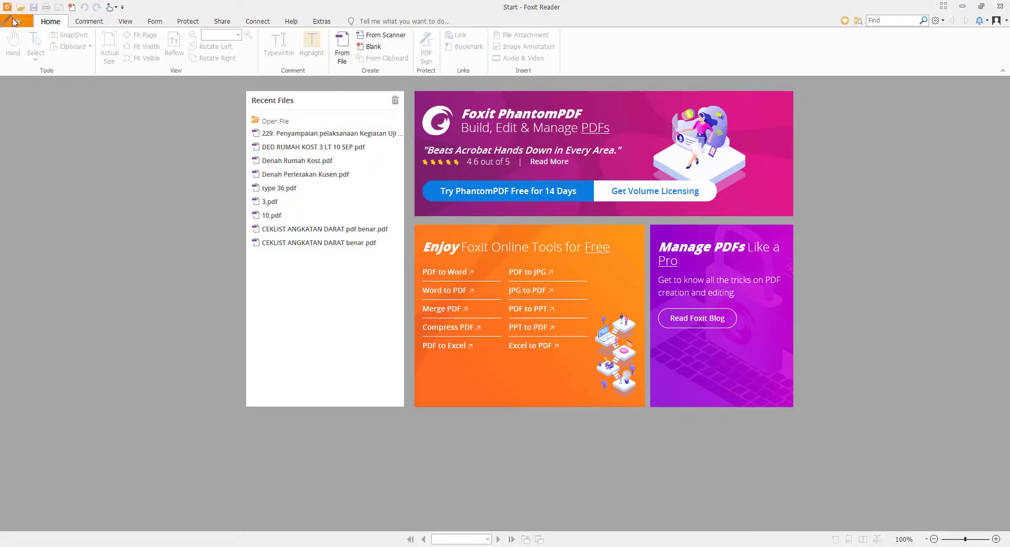
# Switch to Foxit Reader, open DED RUMAH KOST 3 LT 10 SEP.pdf and show the Type Jendela drawing on page 16.
pyautogui.click(308, 146)
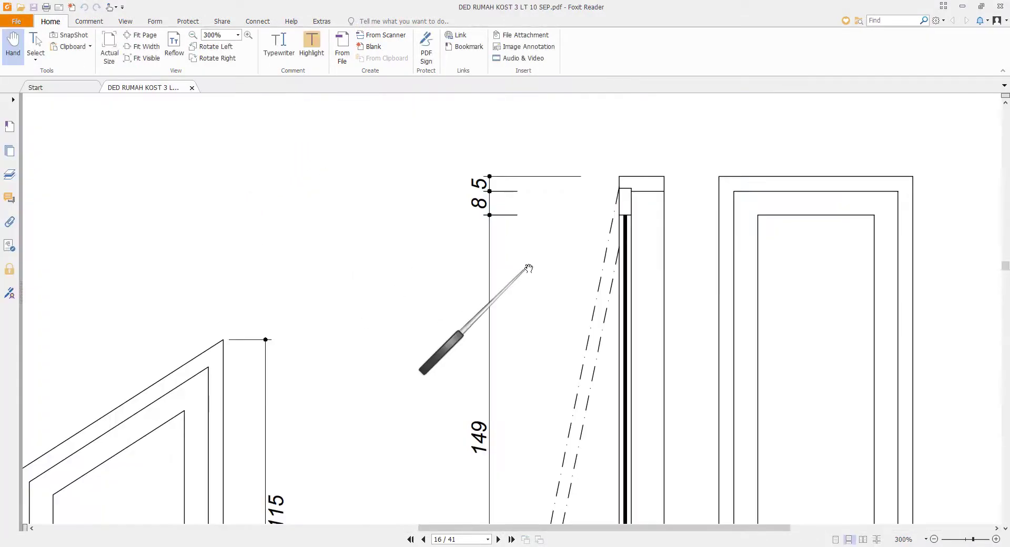
pyautogui.scroll(-3, 521, 262)
pyautogui.scroll(-5, 520, 260)
pyautogui.keyDown('ctrl'); pyautogui.scroll(-5, 521, 260); pyautogui.keyUp('ctrl')
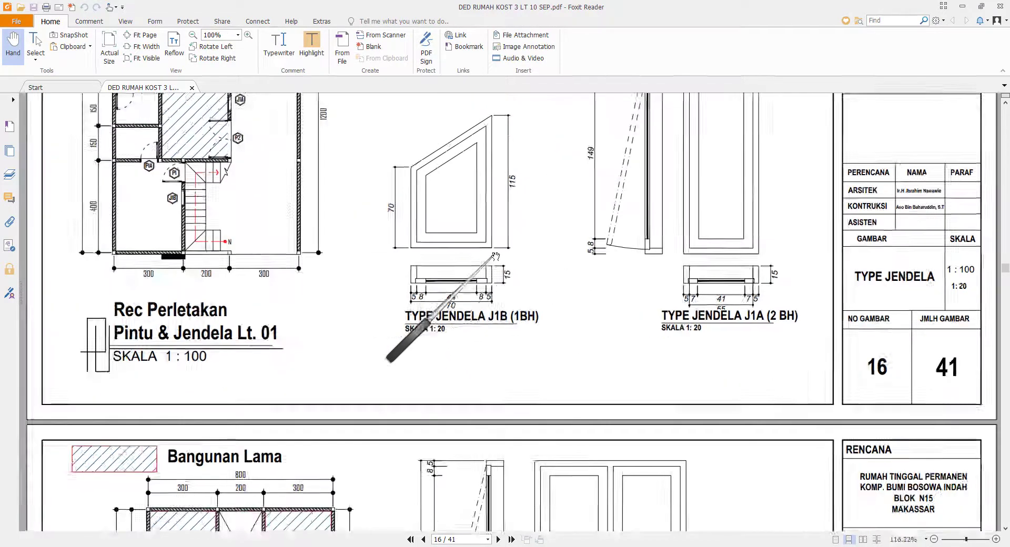
pyautogui.scroll(1, 278, 324)
pyautogui.scroll(-2, 264, 373)
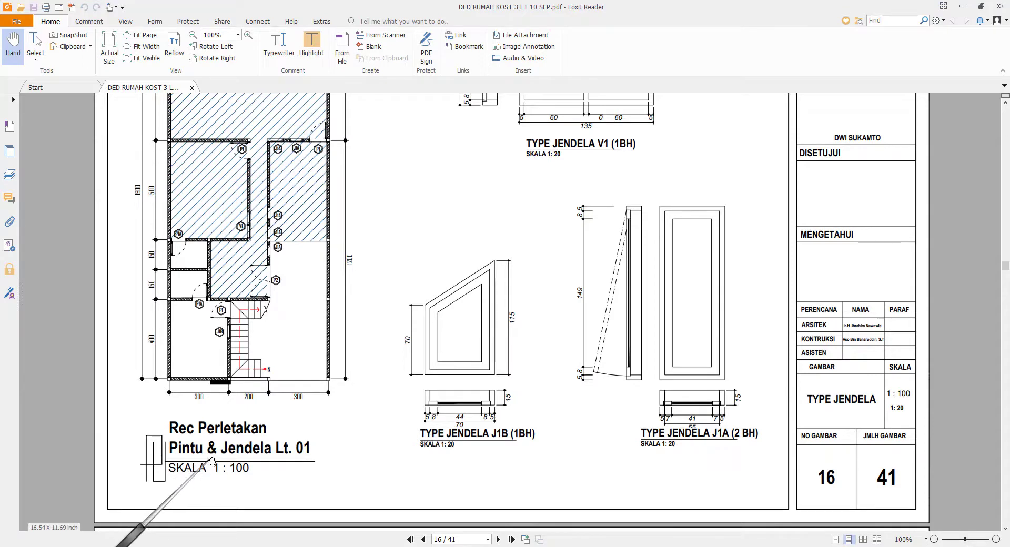
# Check where the J1A windows are placed on the Lt. 01 door and window plan.
pyautogui.keyDown('ctrl'); pyautogui.scroll(2, 309, 164); pyautogui.keyUp('ctrl')
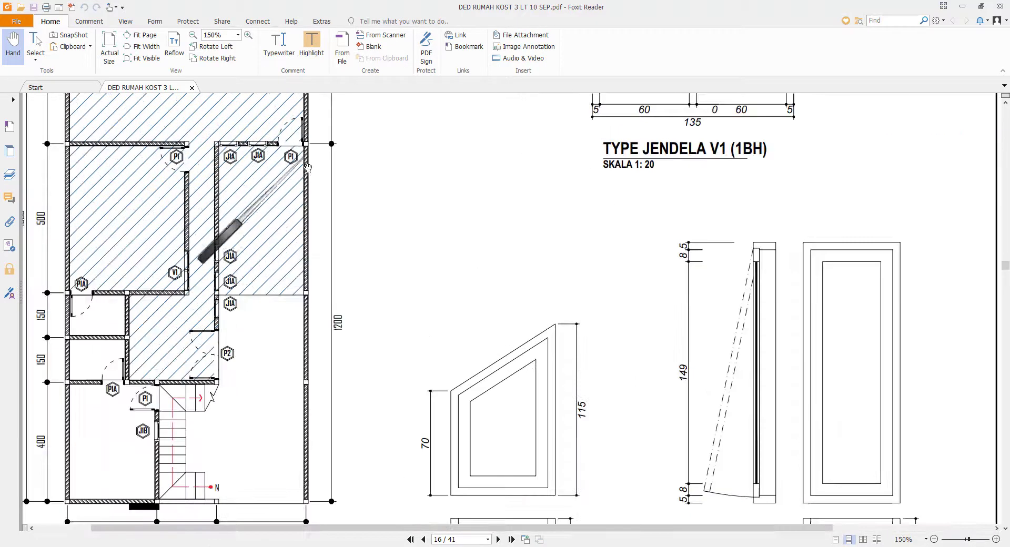
pyautogui.keyDown('ctrl'); pyautogui.scroll(3, 257, 160); pyautogui.keyUp('ctrl')
pyautogui.scroll(-3, 189, 339)
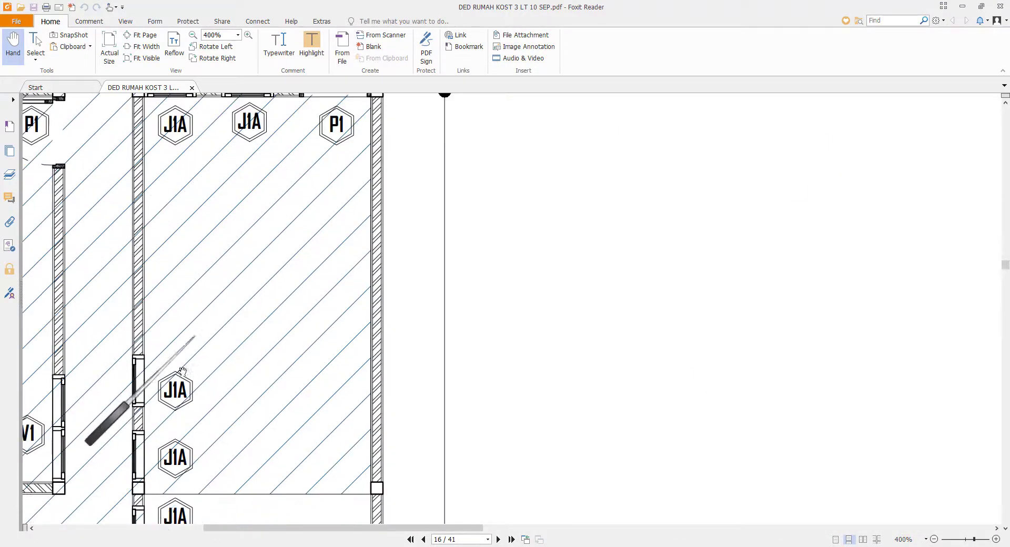
# Examine the Type Jendela J1A detail, focusing on the frame and sash dimensions in its side section.
pyautogui.keyDown('ctrl'); pyautogui.scroll(-3, 158, 421); pyautogui.keyUp('ctrl')
pyautogui.moveTo(518, 370); pyautogui.dragTo(365, 151)
pyautogui.scroll(-1, 599, 472)
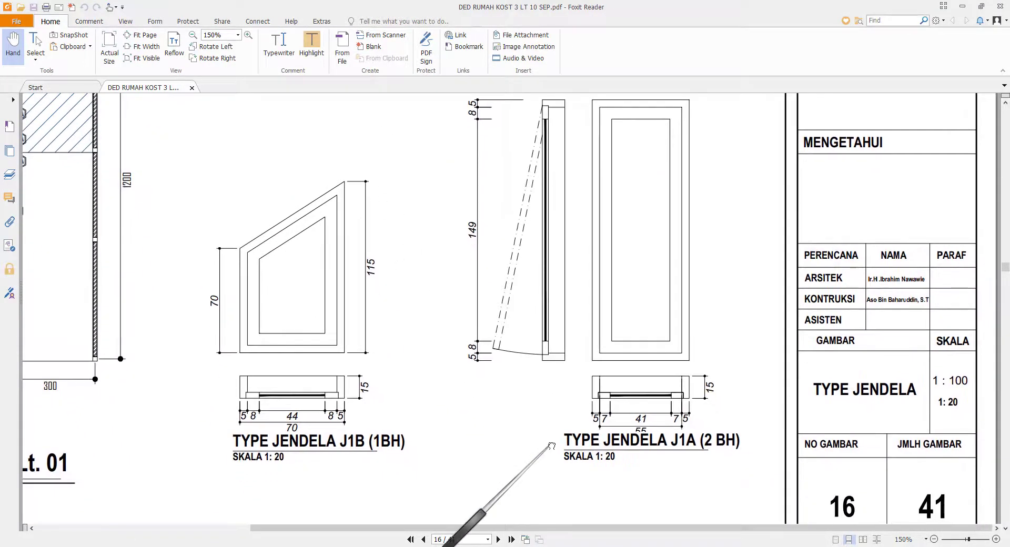
pyautogui.keyDown('ctrl'); pyautogui.scroll(-2, 706, 418); pyautogui.keyUp('ctrl')
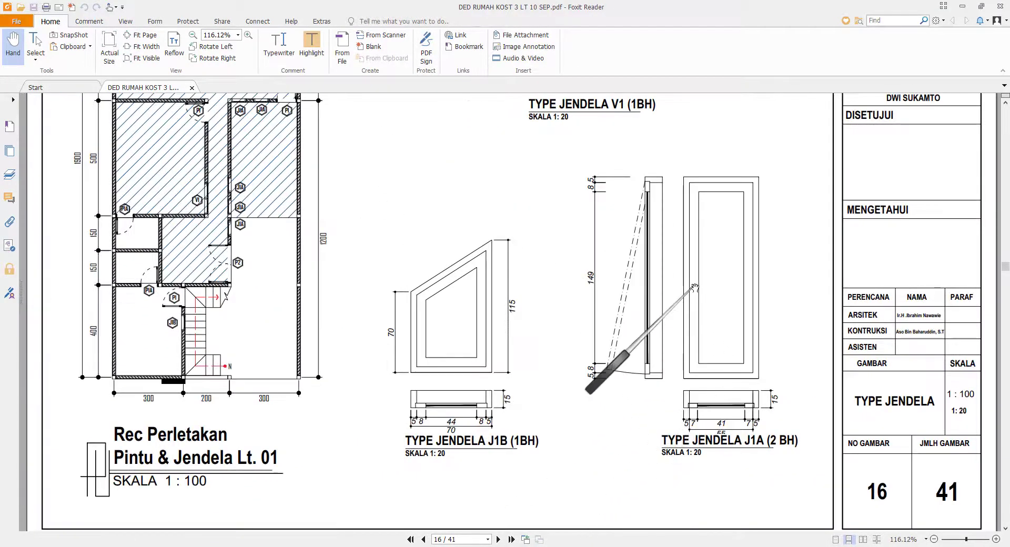
pyautogui.keyDown('ctrl'); pyautogui.scroll(-1, 694, 288); pyautogui.keyUp('ctrl')
pyautogui.scroll(3, 654, 356)
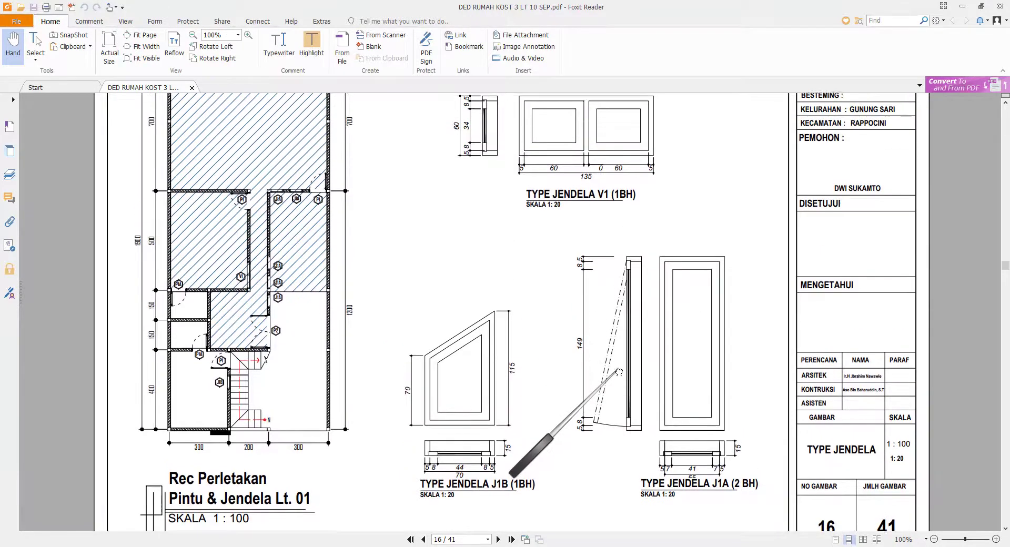
pyautogui.moveTo(637, 390); pyautogui.dragTo(634, 299)
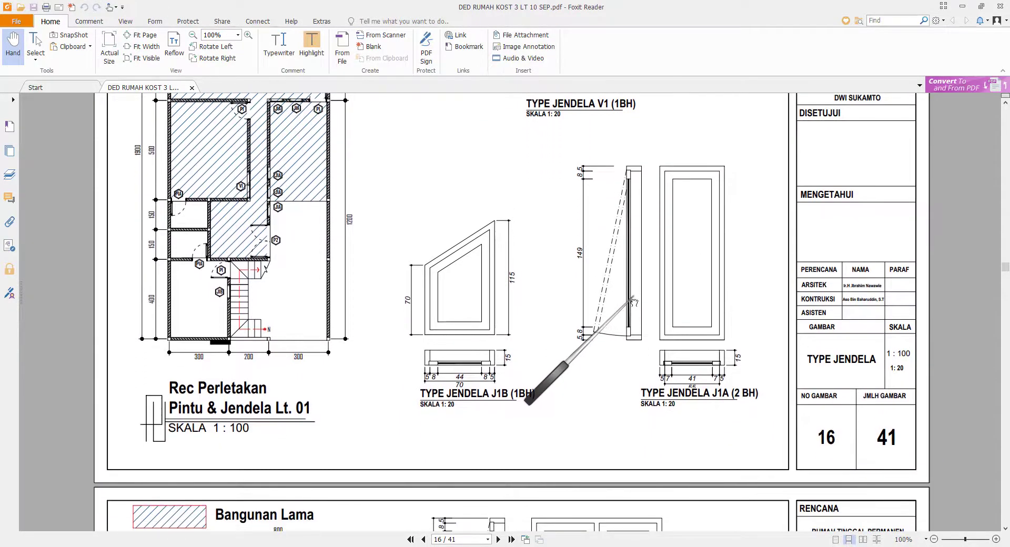
pyautogui.scroll(3, 634, 302)
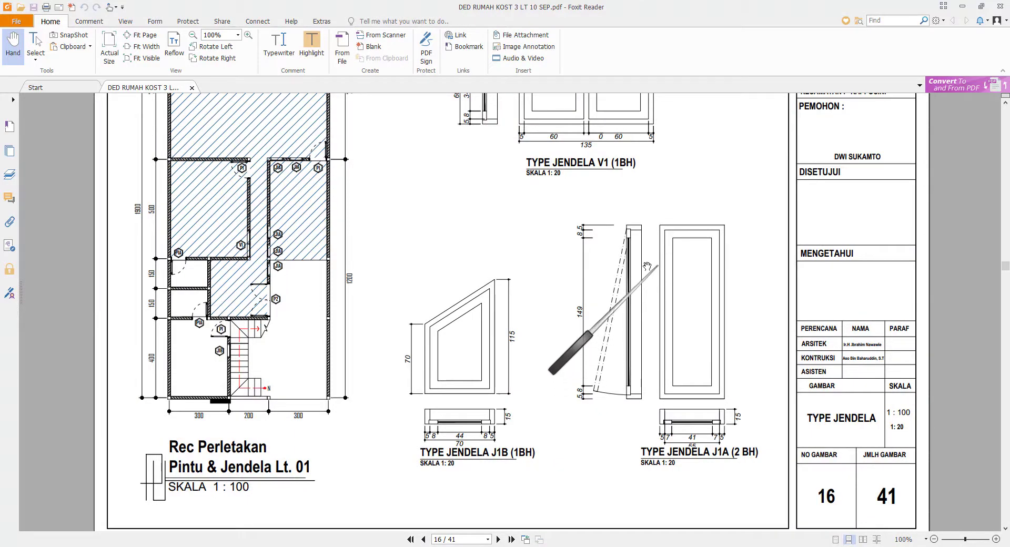
pyautogui.keyDown('ctrl'); pyautogui.scroll(3, 582, 222); pyautogui.keyUp('ctrl')
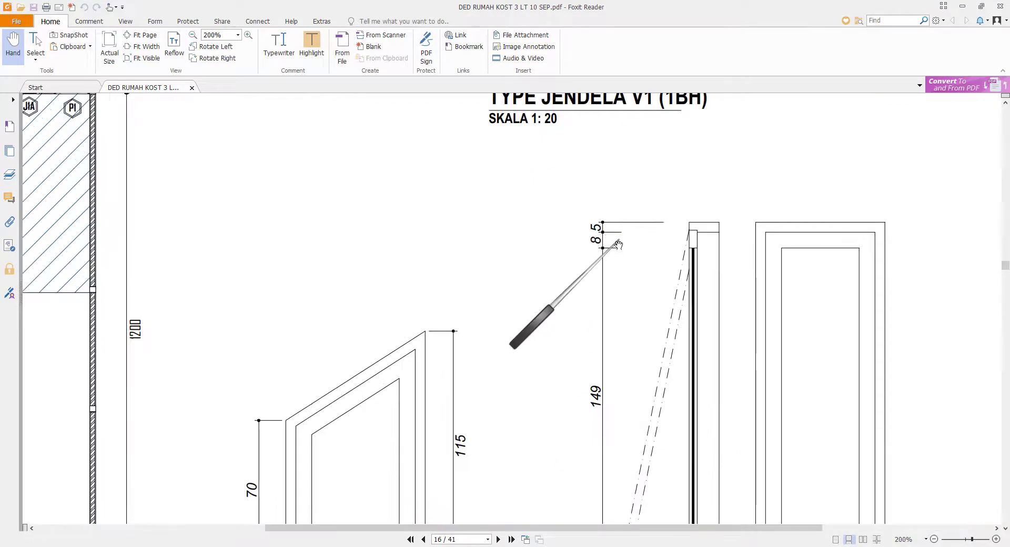
pyautogui.keyDown('ctrl'); pyautogui.scroll(3, 618, 245); pyautogui.keyUp('ctrl')
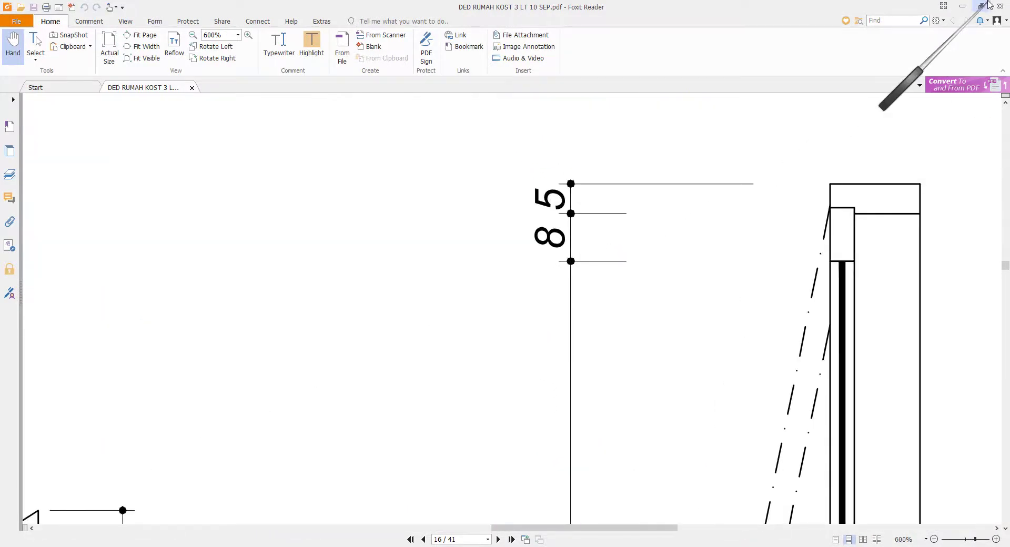
# Return to the SketchUp model and make the KUSEN DAN JENDELA tag the active drawing tag.
pyautogui.click(963, 5)
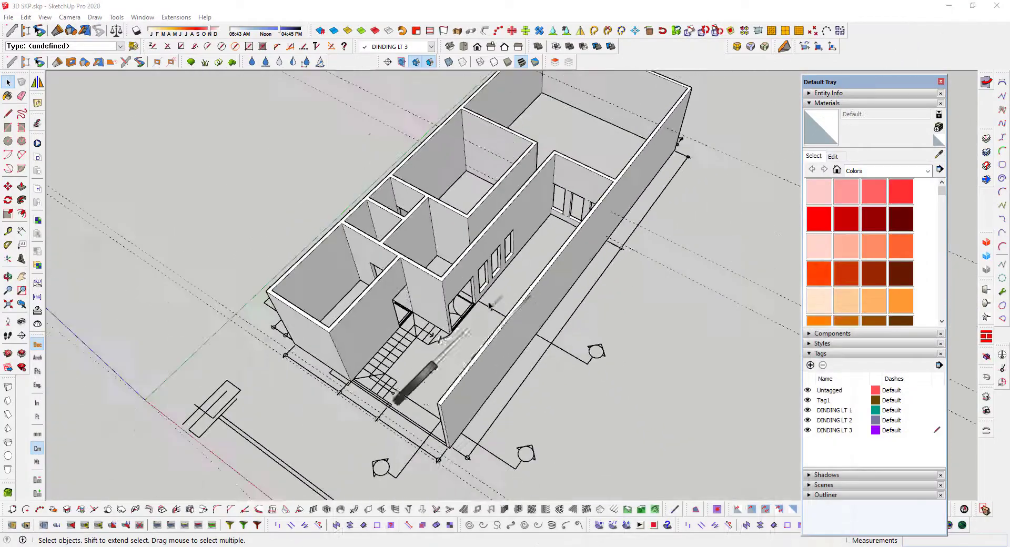
pyautogui.scroll(-3, 490, 306)
pyautogui.moveTo(490, 306); pyautogui.dragTo(437, 345, button='middle')
pyautogui.scroll(4, 549, 214)
pyautogui.scroll(4, 502, 316)
pyautogui.moveTo(509, 310); pyautogui.dragTo(642, 307, button='middle')
pyautogui.scroll(-2, 651, 305)
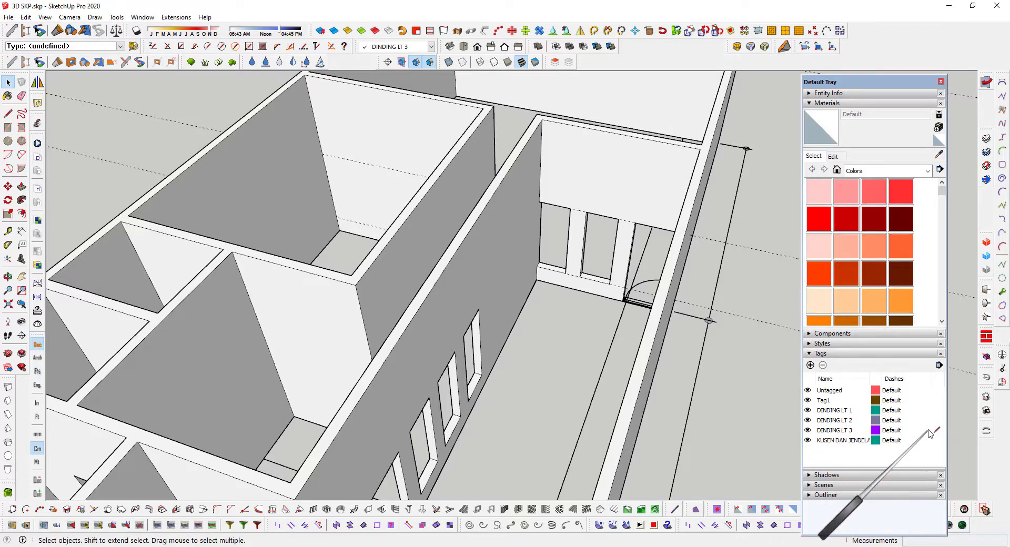
pyautogui.click(936, 440)
pyautogui.click(853, 336)
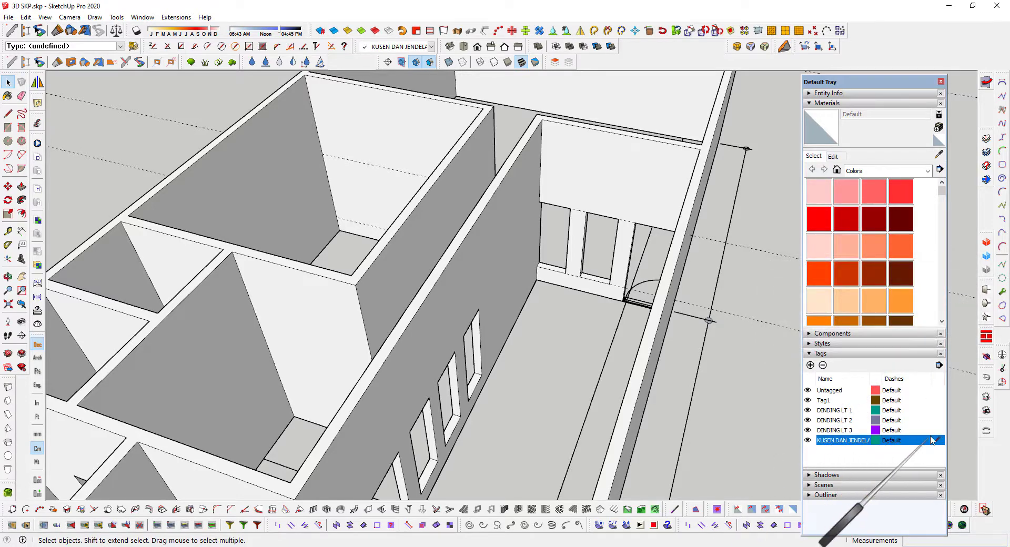
# Draw a 65 x 175 cm rectangle filling the window opening nearest the door in the first-floor corridor's end wall.
pyautogui.moveTo(429, 394); pyautogui.dragTo(534, 256, button='middle')
pyautogui.scroll(3, 453, 318)
pyautogui.moveTo(437, 333); pyautogui.dragTo(573, 269, button='middle')
pyautogui.scroll(5, 666, 142)
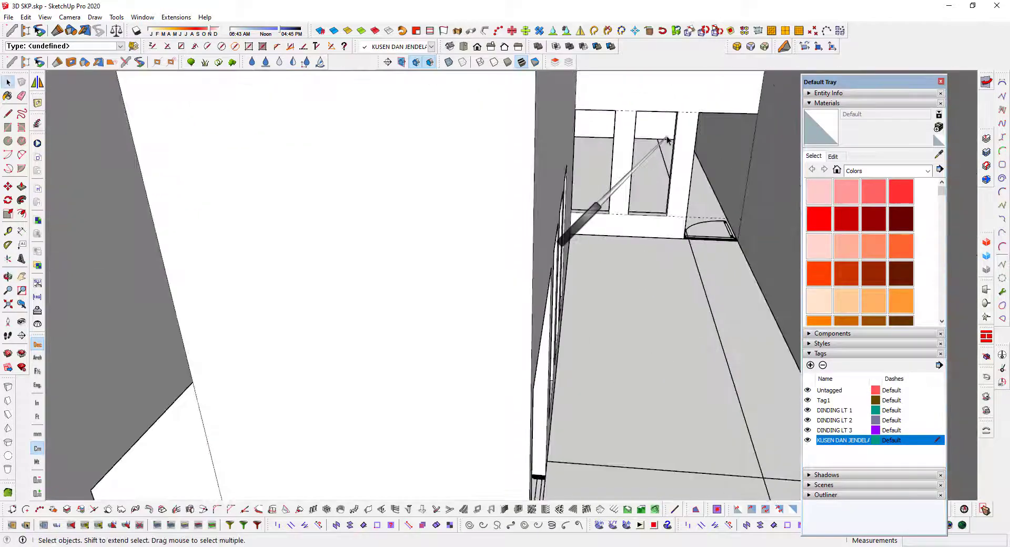
pyautogui.keyDown('shift'); pyautogui.moveTo(654, 147); pyautogui.dragTo(609, 181, button='middle'); pyautogui.keyUp('shift')
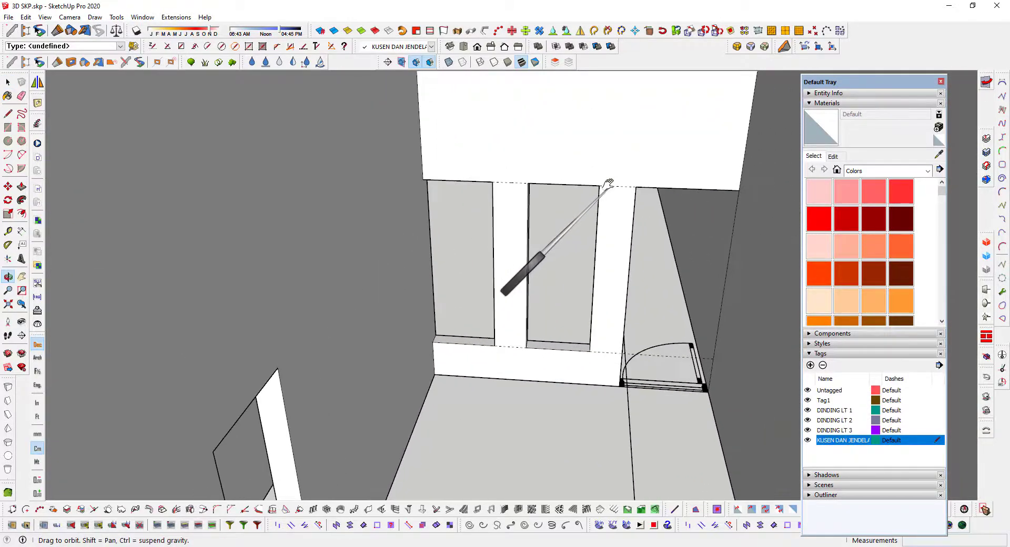
pyautogui.scroll(-2, 601, 189)
pyautogui.scroll(-3, 601, 189)
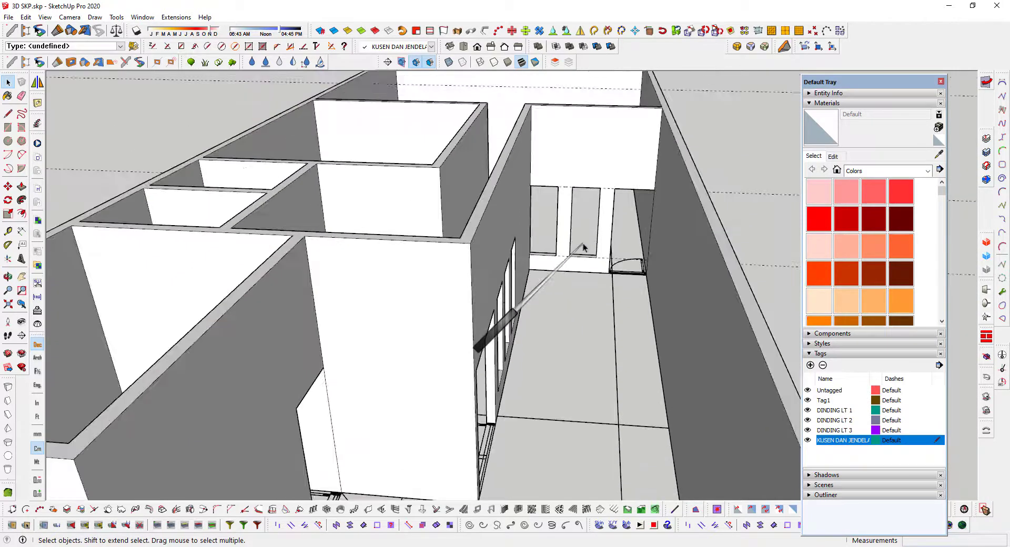
pyautogui.scroll(4, 582, 246)
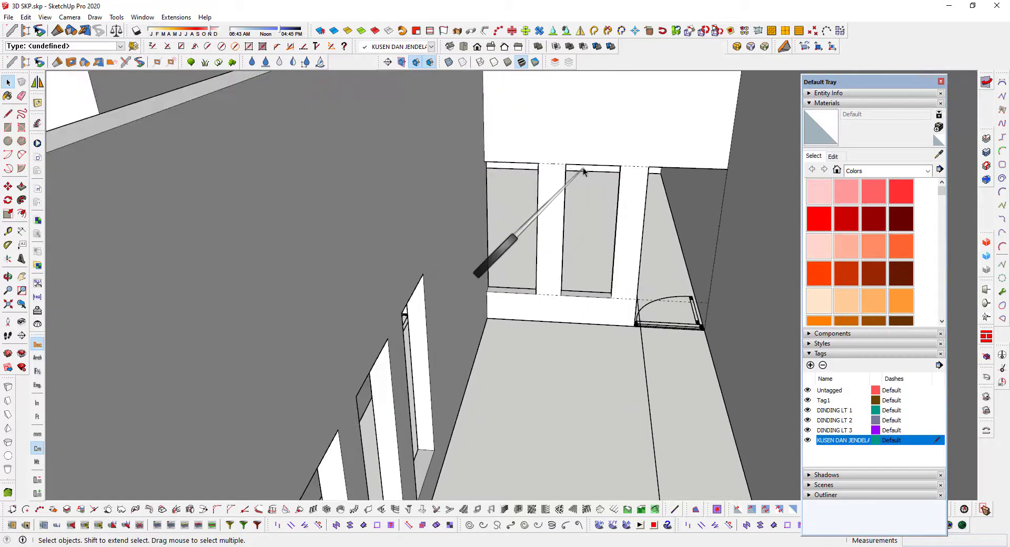
pyautogui.click(7, 127)
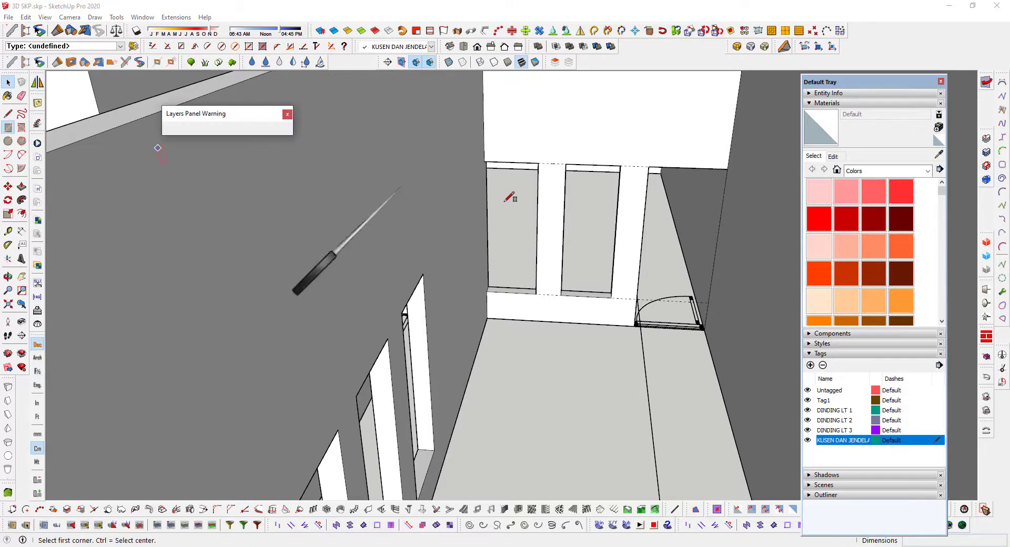
pyautogui.click(566, 164)
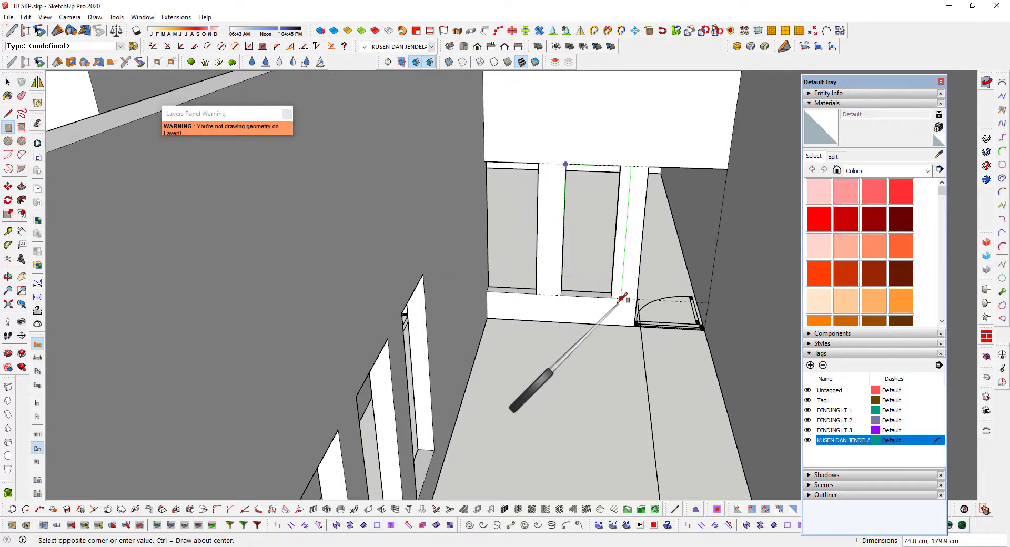
pyautogui.click(612, 299)
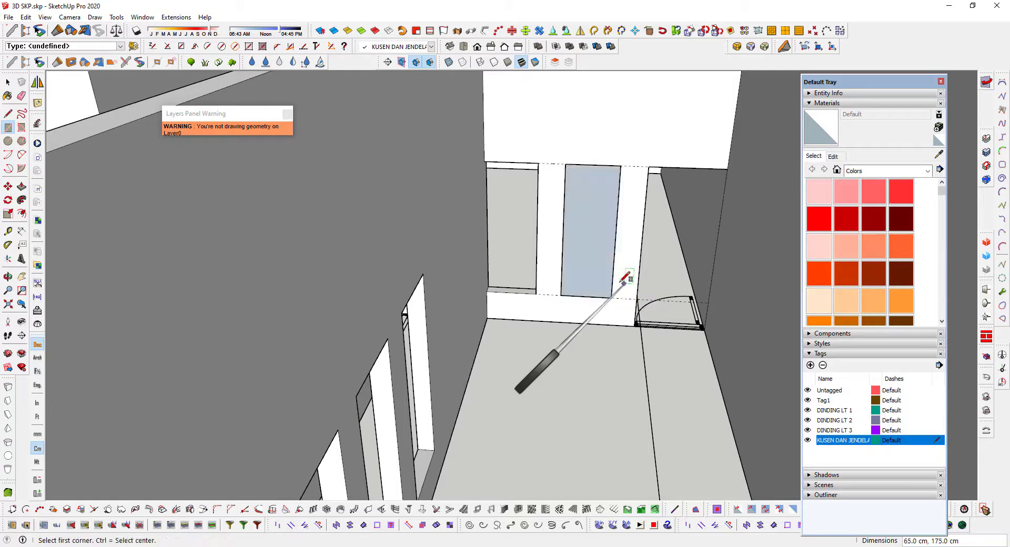
# Check the J1A frame width in the PDF's window detail, and offset the window rectangle's outline inward by 5 cm.
pyautogui.click(22, 213)
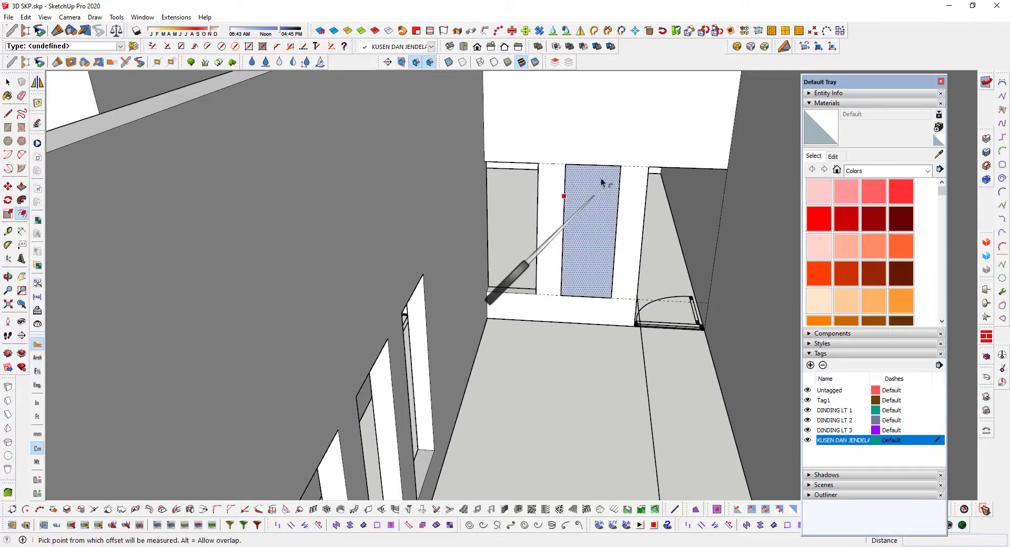
pyautogui.click(585, 167)
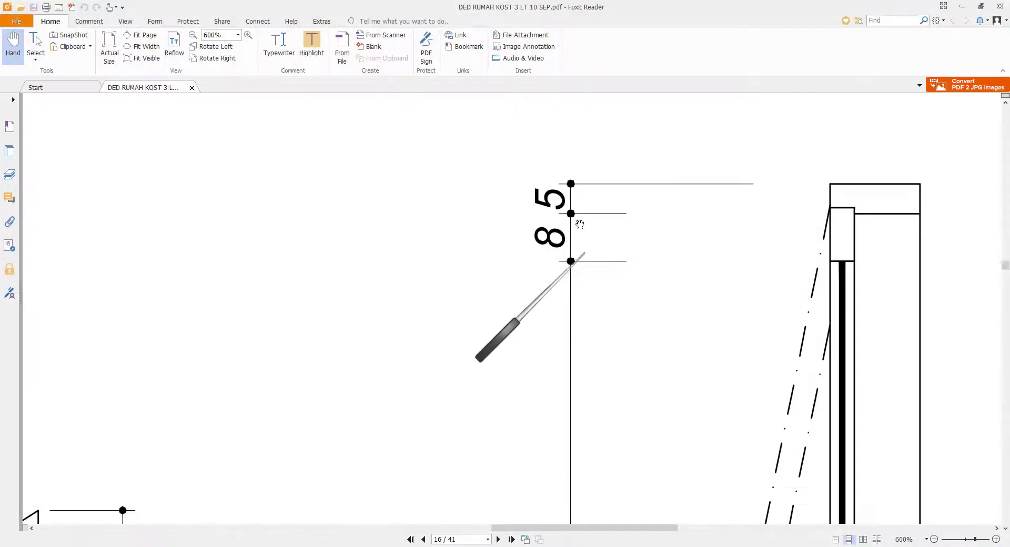
pyautogui.keyDown('ctrl'); pyautogui.scroll(-5, 637, 216); pyautogui.keyUp('ctrl')
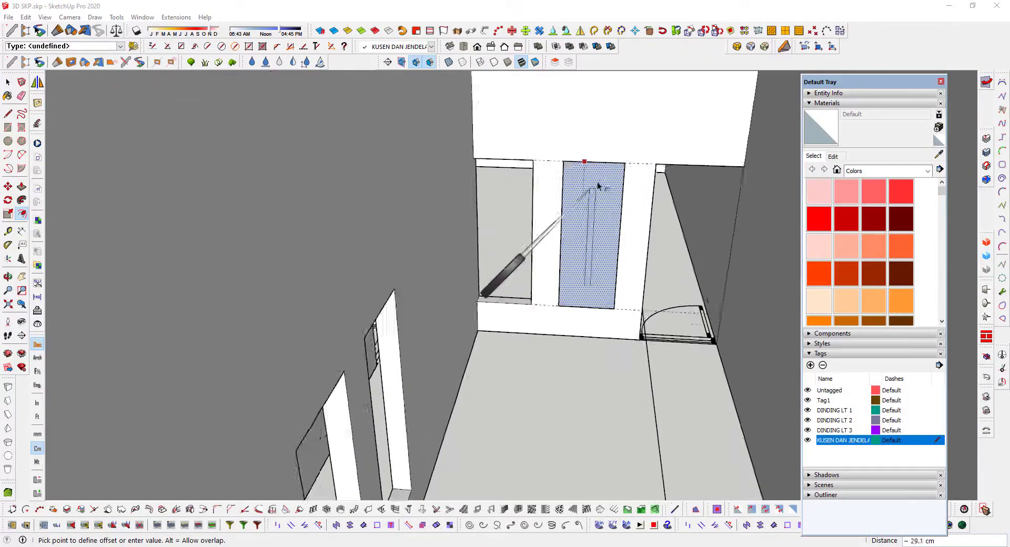
pyautogui.scroll(1, 598, 185)
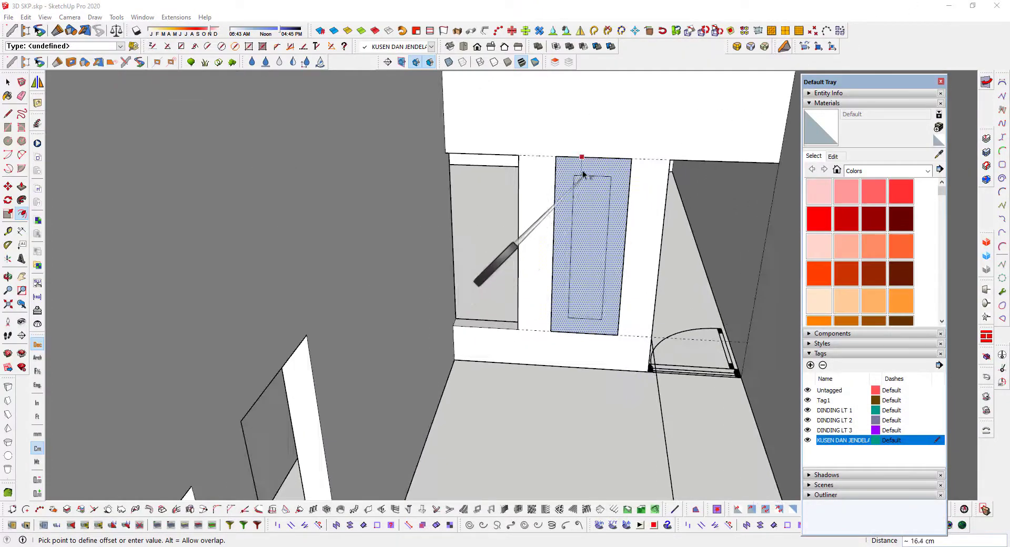
pyautogui.click(8, 83)
pyautogui.click(21, 214)
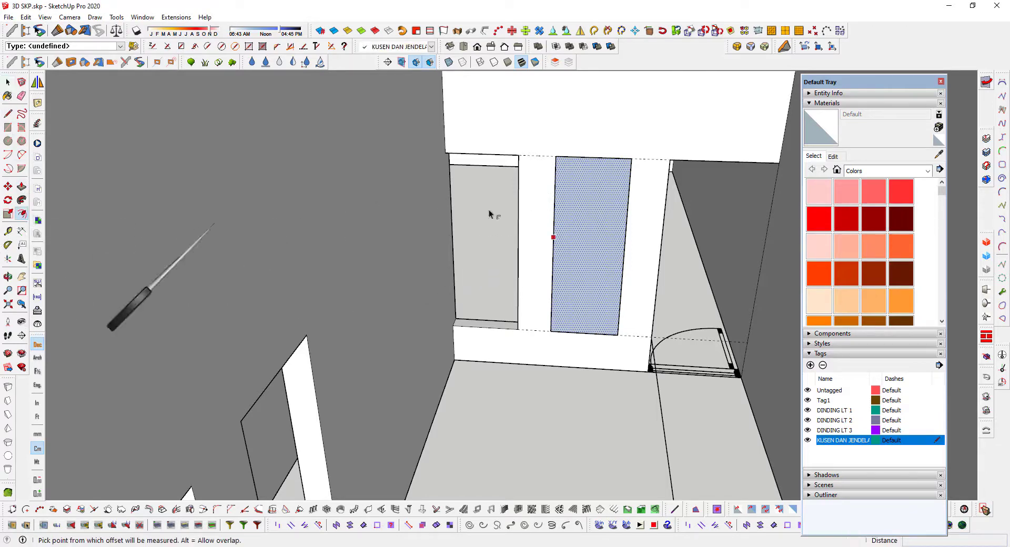
pyautogui.click(592, 181)
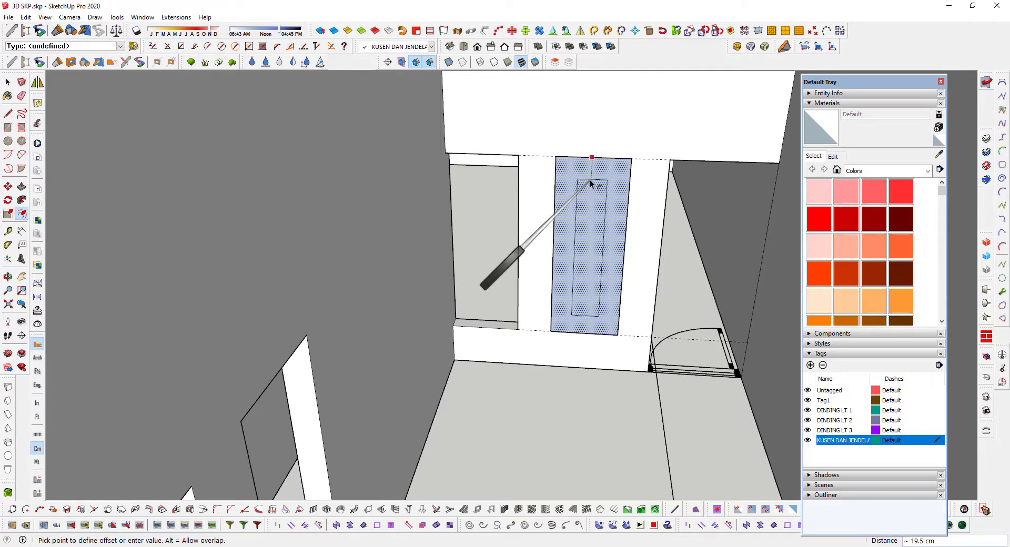
pyautogui.press('Return')
pyautogui.press('space')
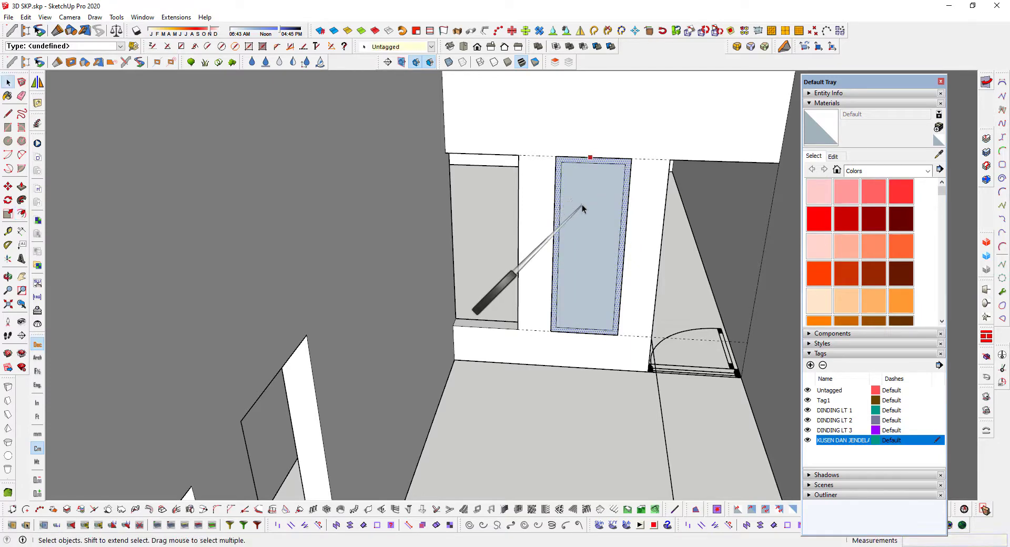
# Remove the rectangle's inner face and push the frame border 15 cm deep into the wall opening.
pyautogui.moveTo(582, 230); pyautogui.dragTo(516, 350, button='middle')
pyautogui.scroll(4, 519, 366)
pyautogui.press('p')
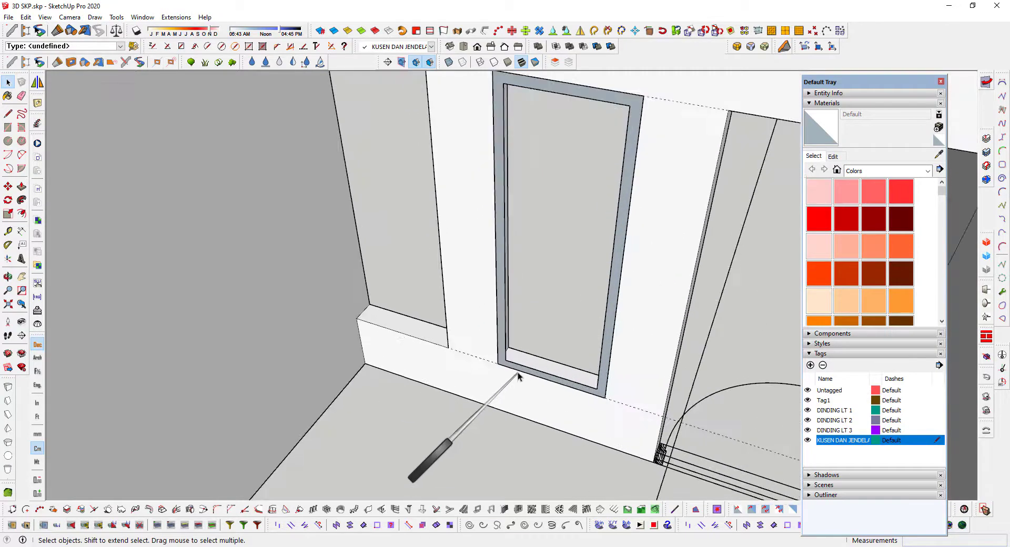
pyautogui.scroll(2, 518, 375)
pyautogui.click(519, 367)
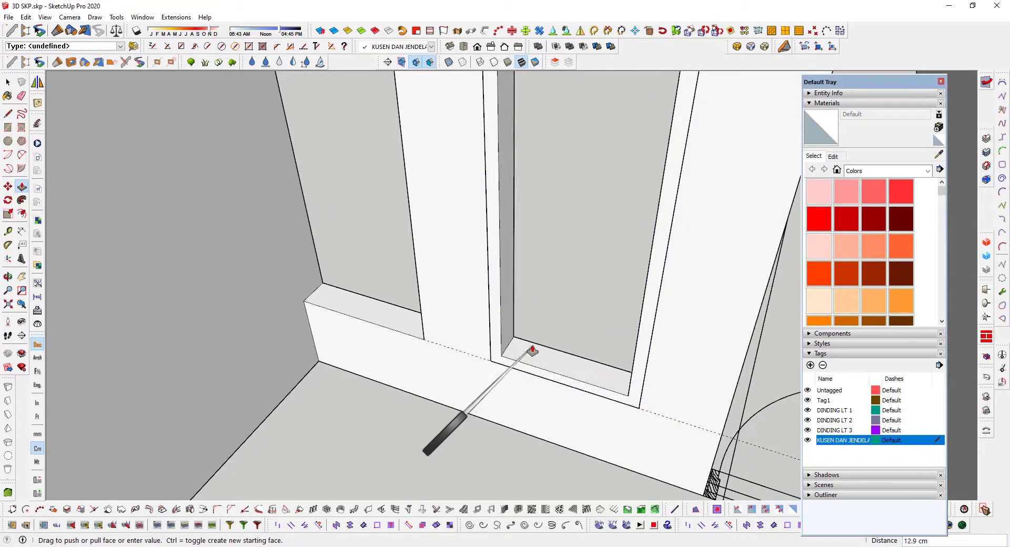
pyautogui.scroll(-2, 528, 343)
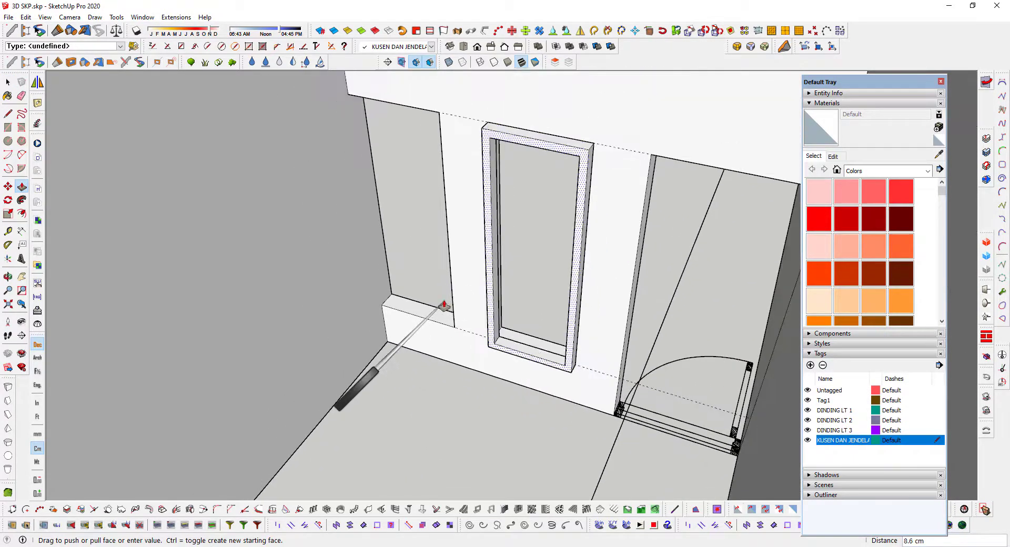
pyautogui.scroll(-2, 444, 300)
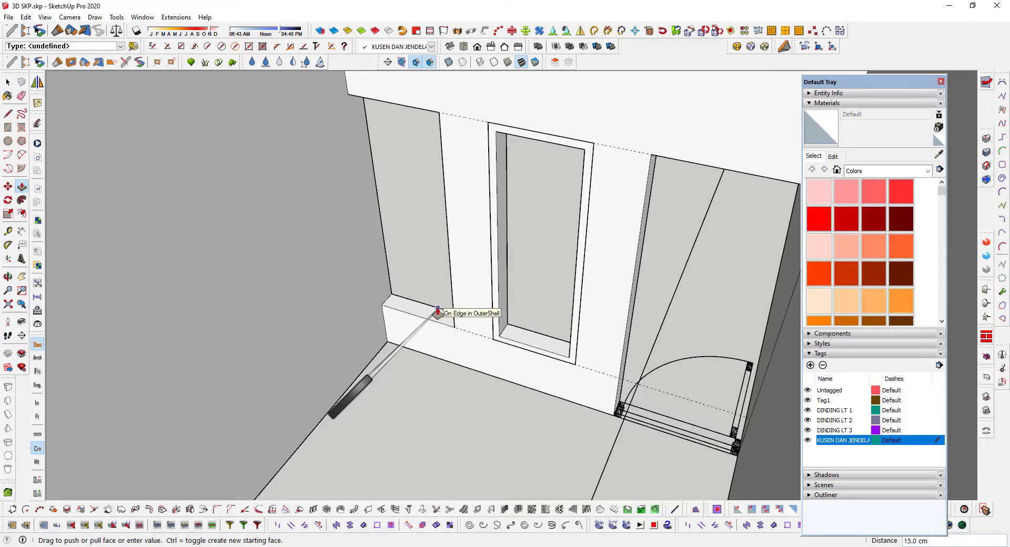
# Select all connected geometry of the window frame, inspect it from both sides of the wall, and group it.
pyautogui.moveTo(462, 322); pyautogui.dragTo(615, 320, button='middle')
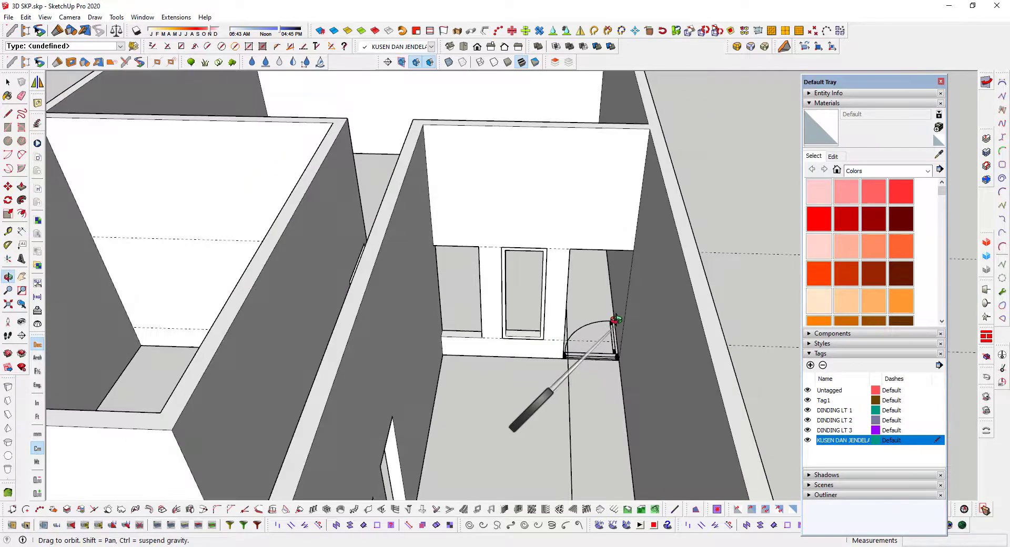
pyautogui.scroll(4, 537, 304)
pyautogui.press('space')
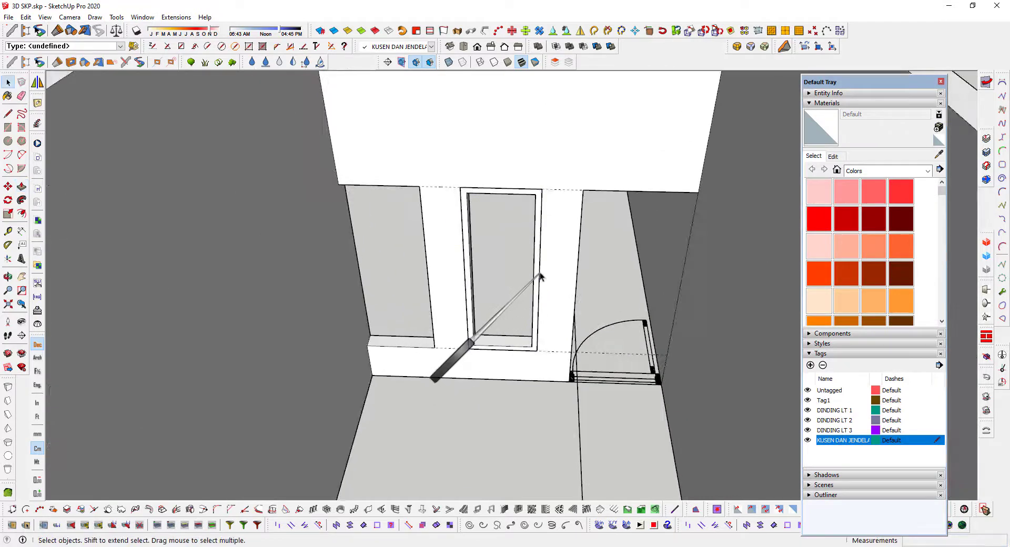
pyautogui.tripleClick(535, 266)
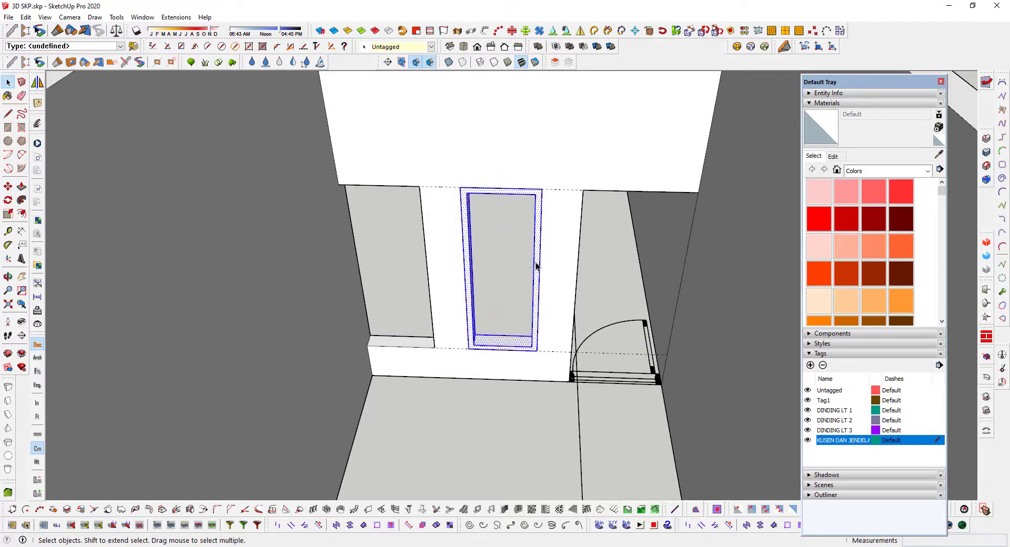
pyautogui.scroll(-2, 536, 266)
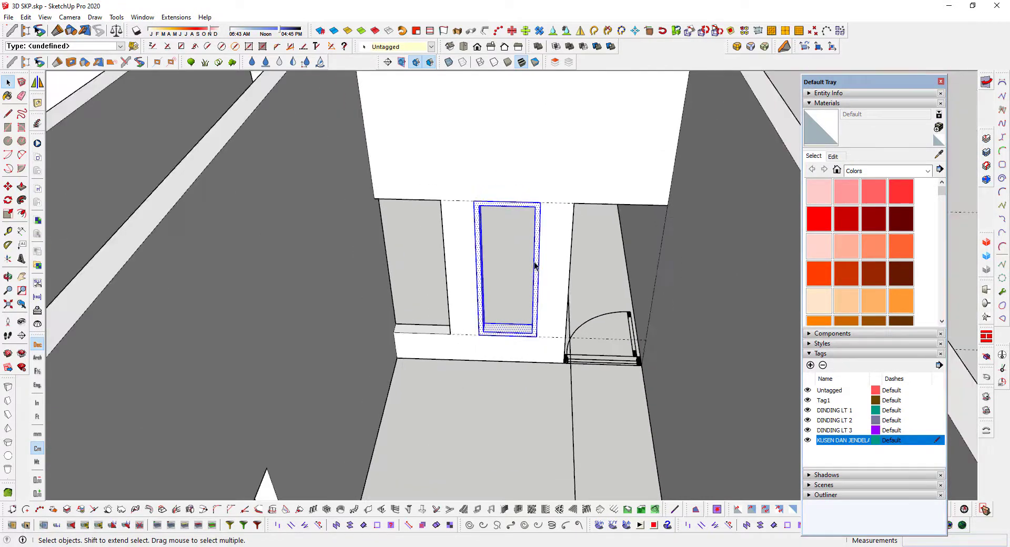
pyautogui.moveTo(535, 267); pyautogui.dragTo(174, 431, button='middle')
pyautogui.moveTo(470, 296); pyautogui.dragTo(548, 287, button='middle')
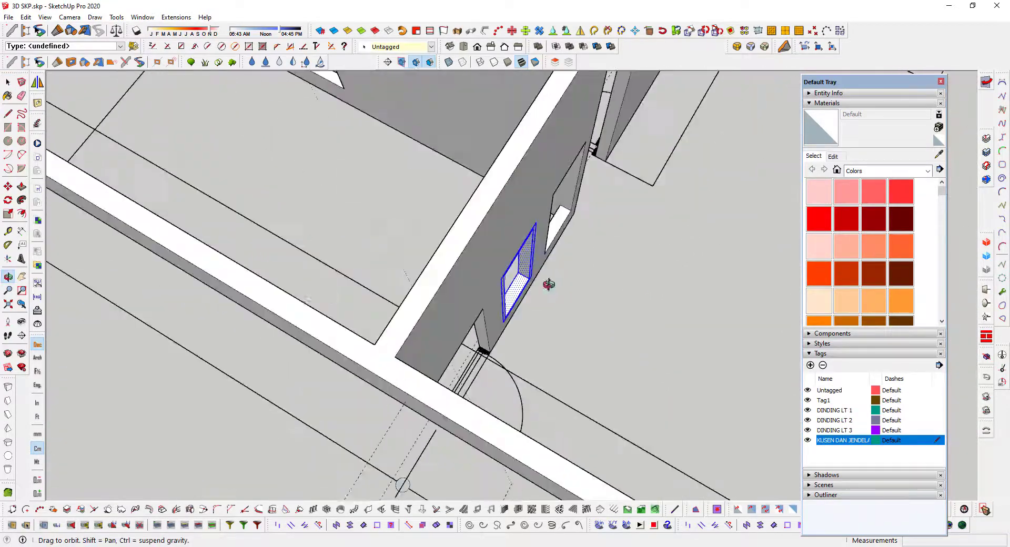
pyautogui.scroll(6, 473, 158)
pyautogui.scroll(-2, 450, 130)
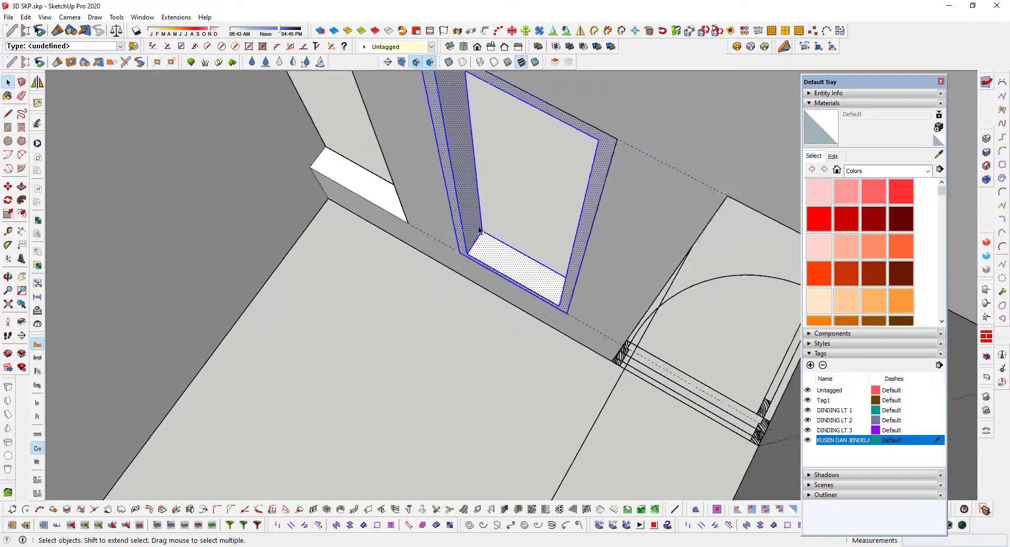
pyautogui.moveTo(480, 234); pyautogui.dragTo(552, 255, button='middle')
pyautogui.scroll(1, 418, 131)
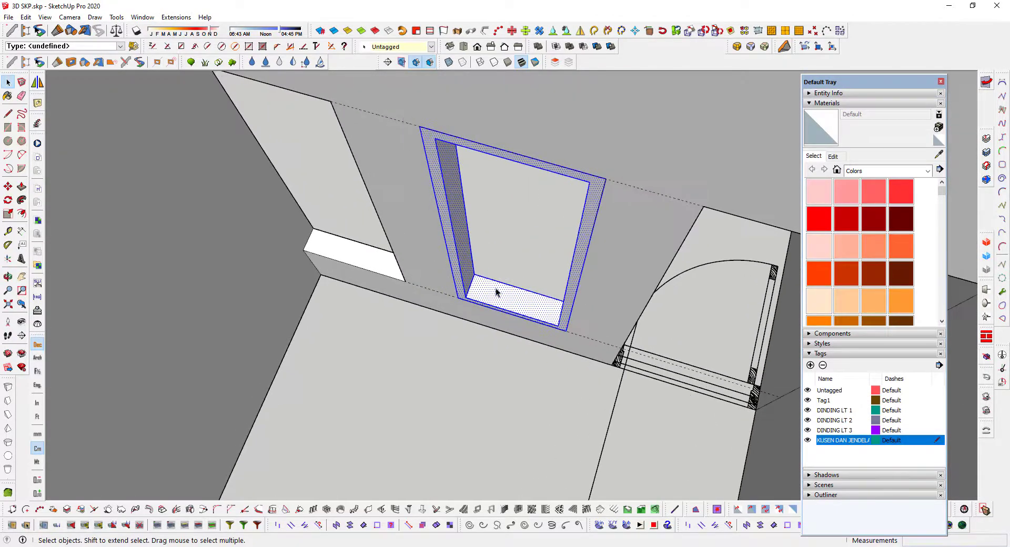
pyautogui.moveTo(496, 289); pyautogui.dragTo(655, 280, button='middle')
pyautogui.moveTo(543, 242); pyautogui.dragTo(514, 279, button='middle')
pyautogui.scroll(-2, 509, 257)
pyautogui.scroll(2, 514, 280)
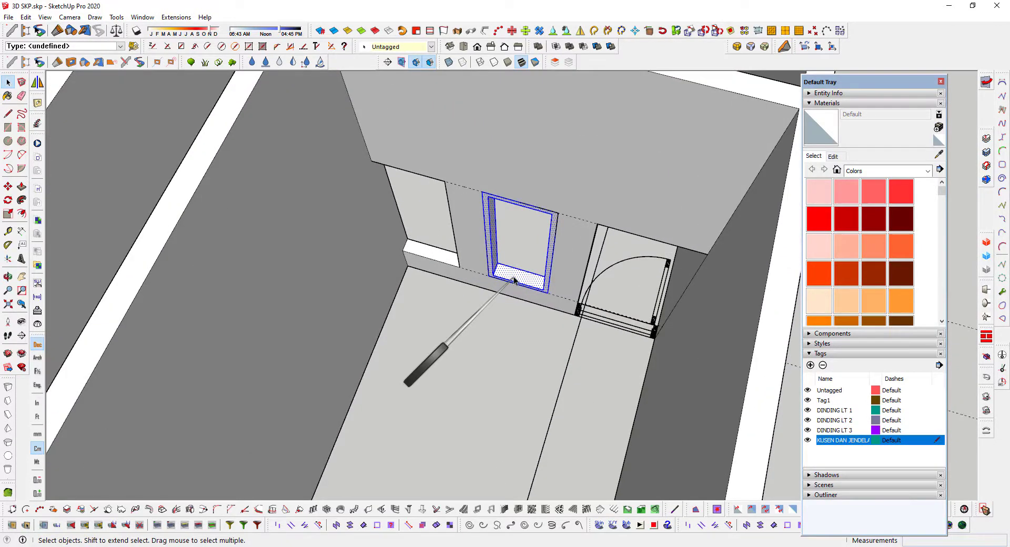
pyautogui.rightClick(515, 280)
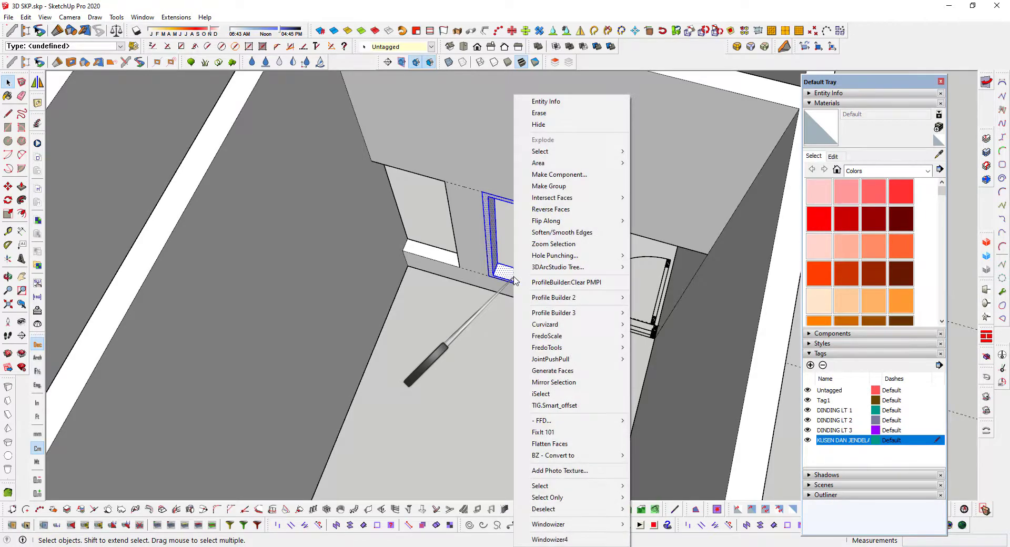
pyautogui.click(556, 189)
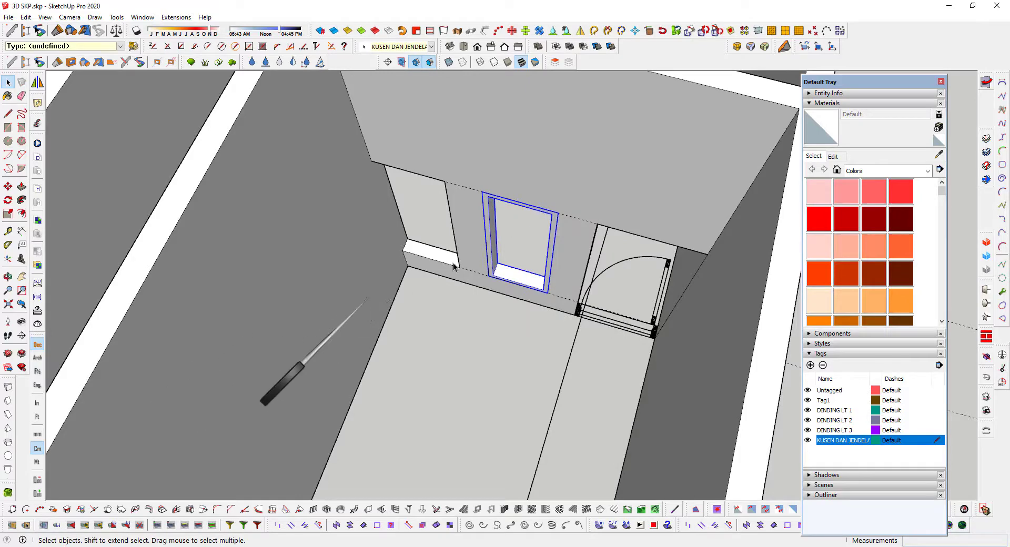
# Make the window frame's loose geometry a component named KUSEN JENDELA J1A, checking the window type code in the PDF.
pyautogui.tripleClick(508, 274)
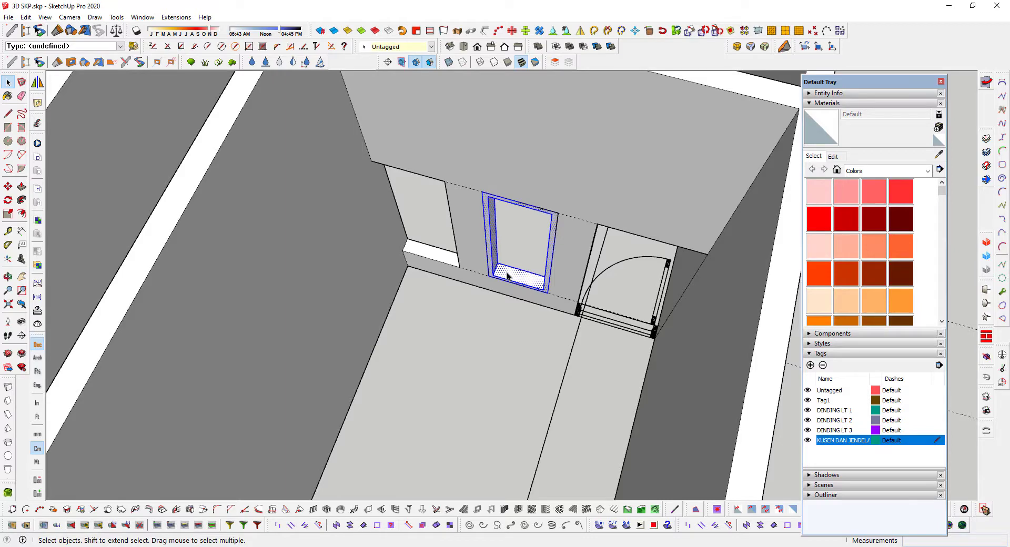
pyautogui.rightClick(508, 273)
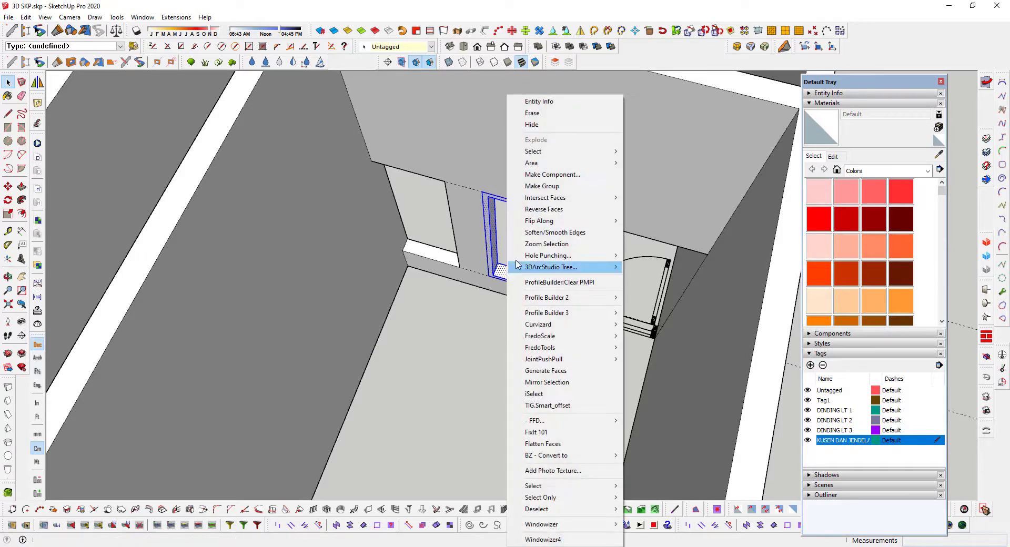
pyautogui.click(562, 179)
pyautogui.press('BackSpace')
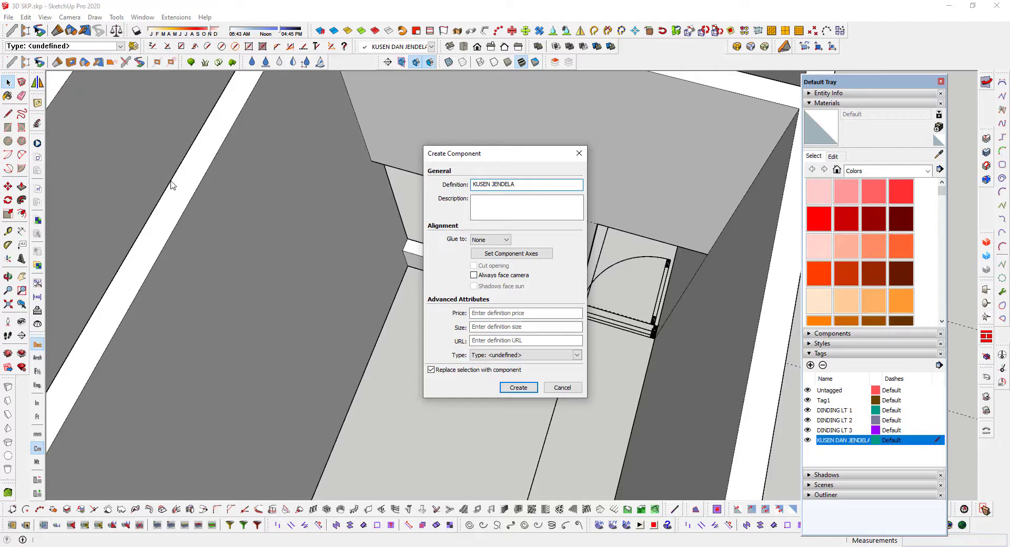
pyautogui.hotkey('alt', 'Tab')
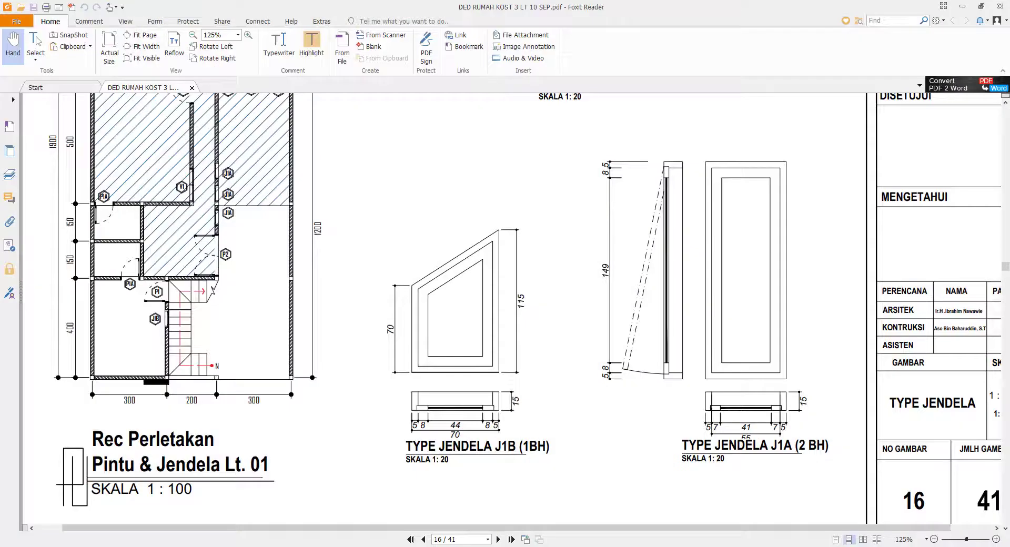
pyautogui.hotkey('alt', 'Tab')
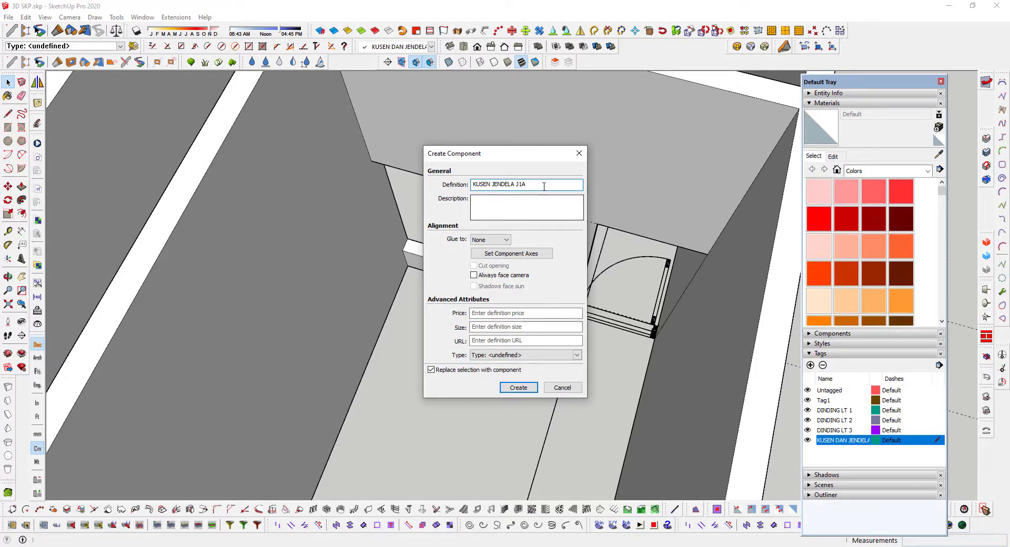
pyautogui.moveTo(543, 184); pyautogui.dragTo(463, 182)
pyautogui.click(492, 186)
pyautogui.click(484, 200)
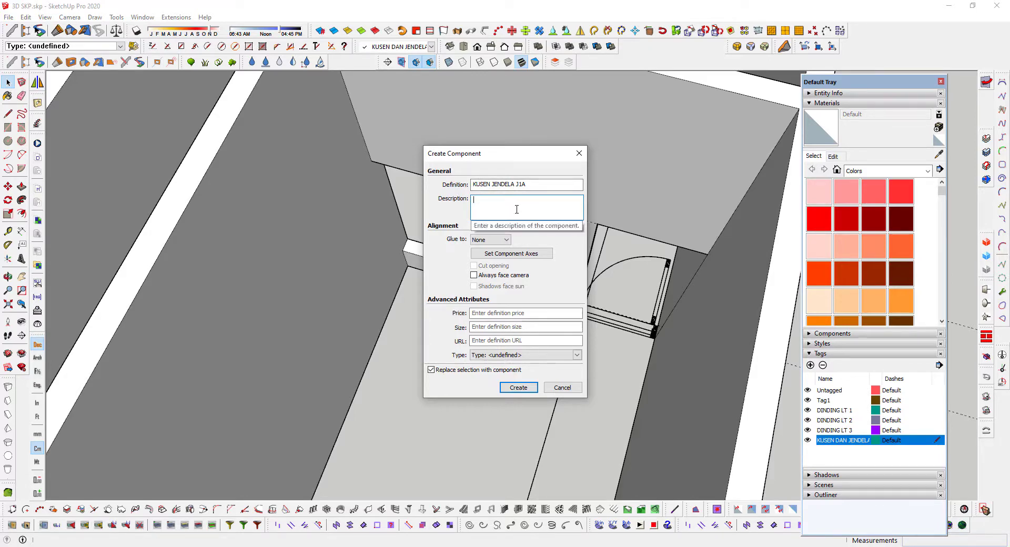
pyautogui.moveTo(486, 154); pyautogui.dragTo(473, 131)
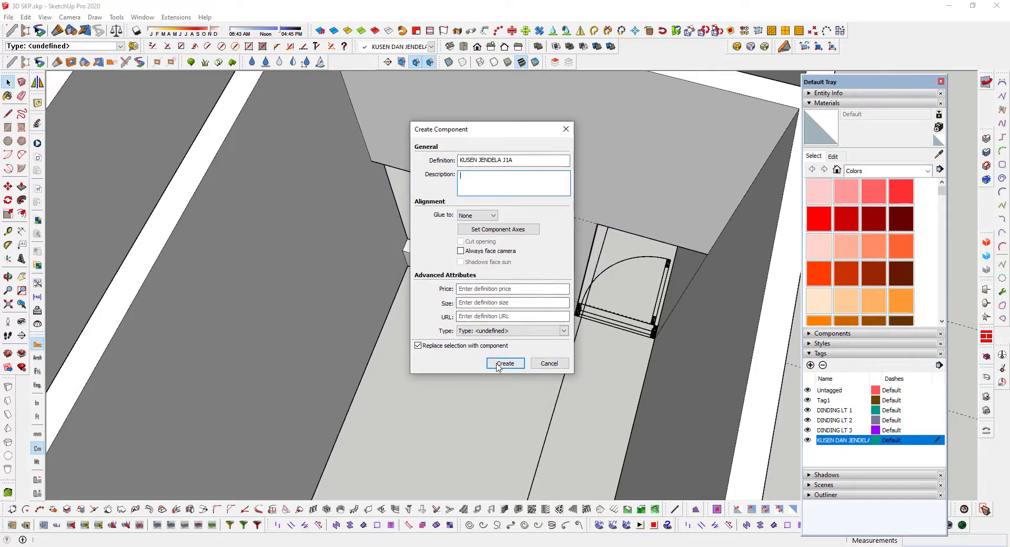
pyautogui.click(504, 362)
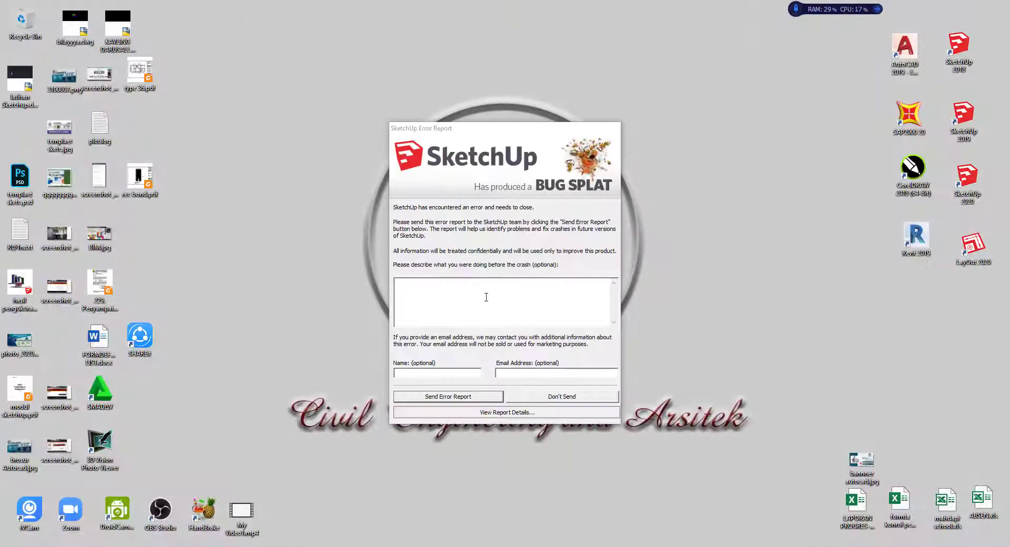
# Dismiss the crash report without sending it, restart SketchUp 2020 and reopen 3D SKP.skp.
pyautogui.click(548, 401)
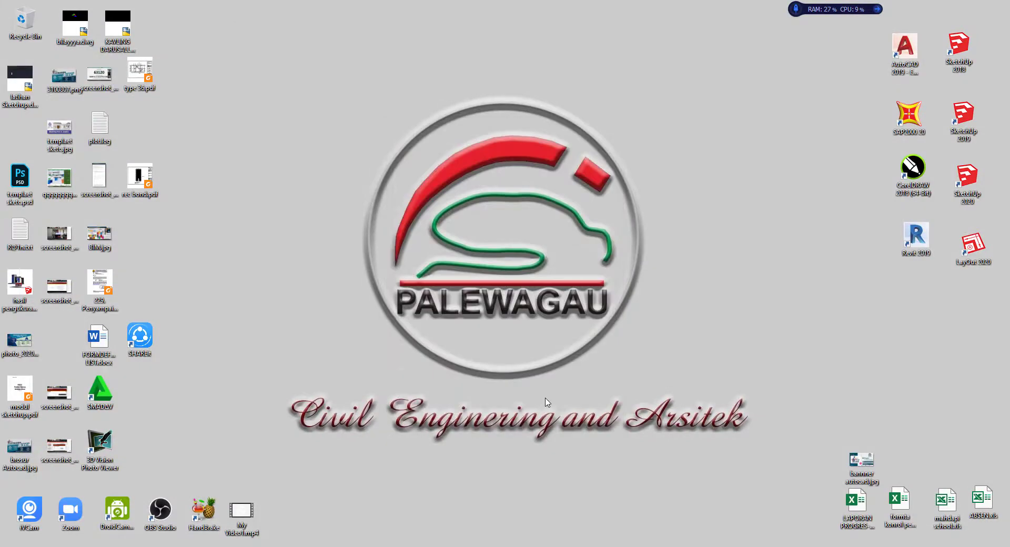
pyautogui.doubleClick(968, 180)
pyautogui.rightClick(388, 134)
pyautogui.click(430, 165)
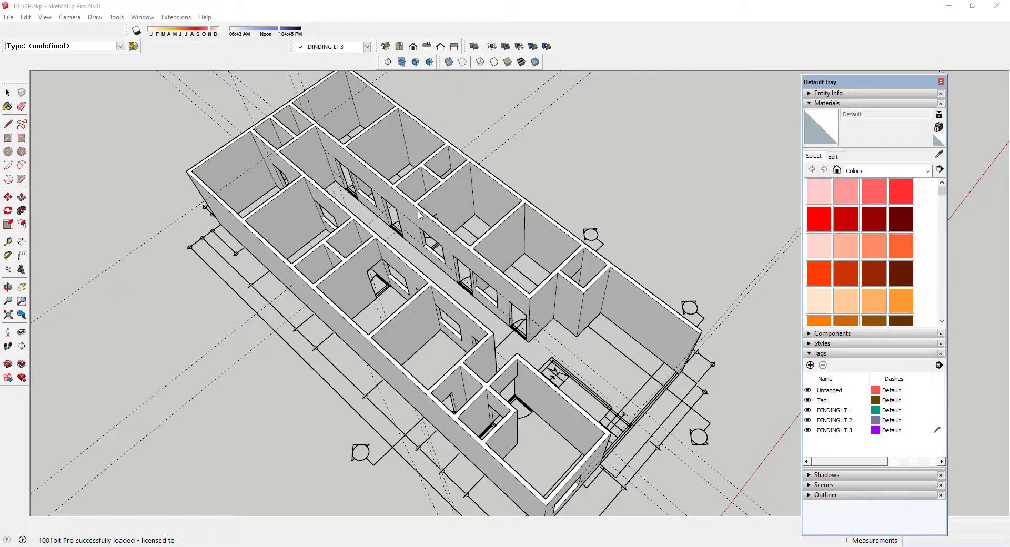
pyautogui.click(624, 335)
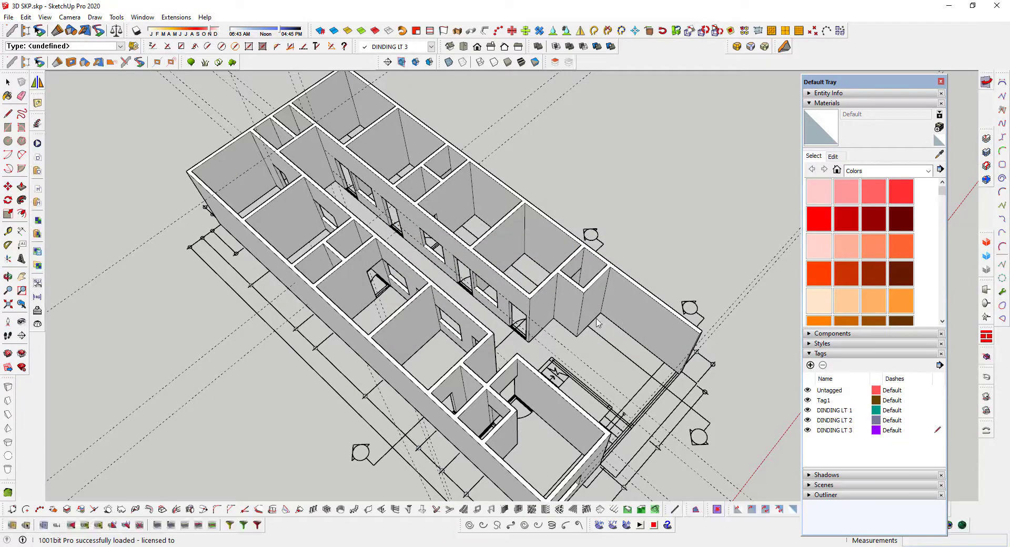
# Locate the first-floor corridor's end wall with the window openings in the reopened model.
pyautogui.scroll(-3, 513, 296)
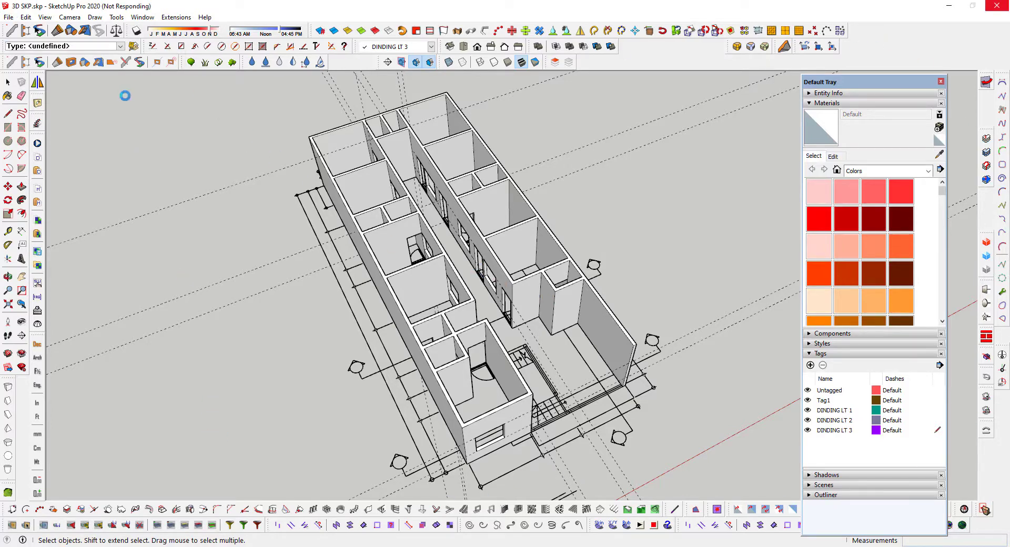
pyautogui.scroll(-6, 343, 153)
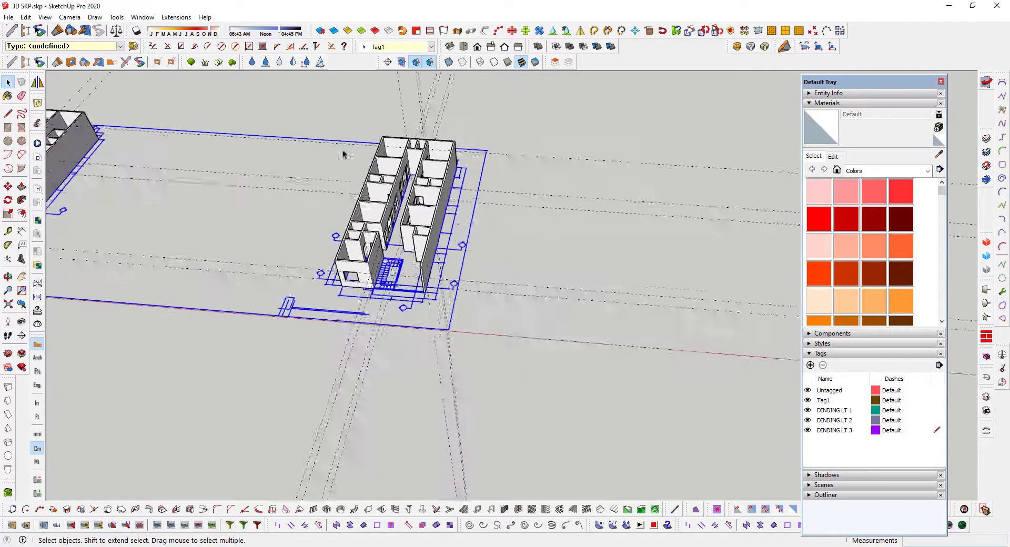
pyautogui.click(536, 229)
pyautogui.scroll(2, 114, 208)
pyautogui.keyDown('shift'); pyautogui.moveTo(124, 213); pyautogui.dragTo(449, 229, button='middle'); pyautogui.keyUp('shift')
pyautogui.scroll(8, 447, 218)
pyautogui.scroll(2, 466, 183)
pyautogui.moveTo(467, 183); pyautogui.dragTo(426, 216, button='middle')
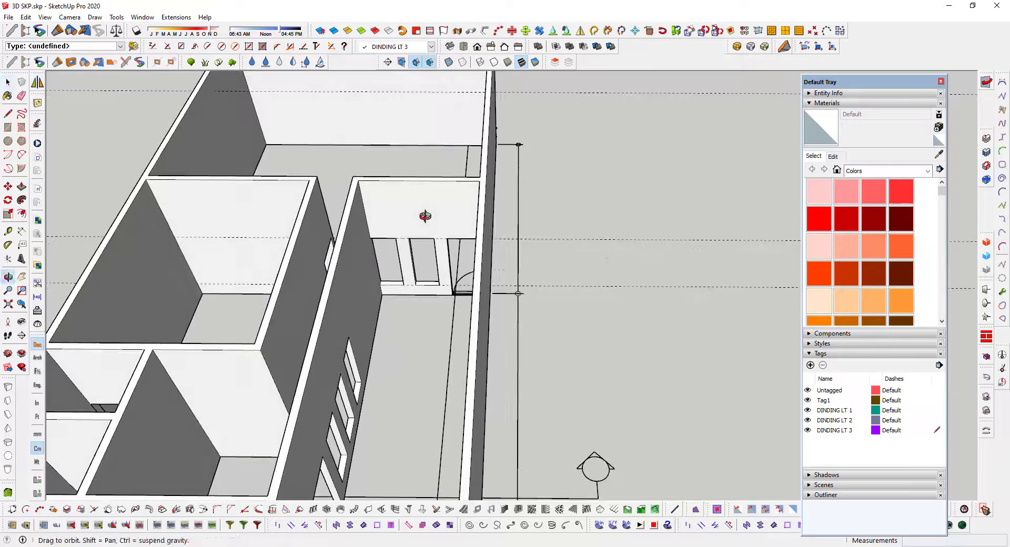
# Add a tag named KUSEN JENDELA J1A and make it the active tag.
pyautogui.click(810, 365)
pyautogui.write('KUSEN JENDELA J1A')
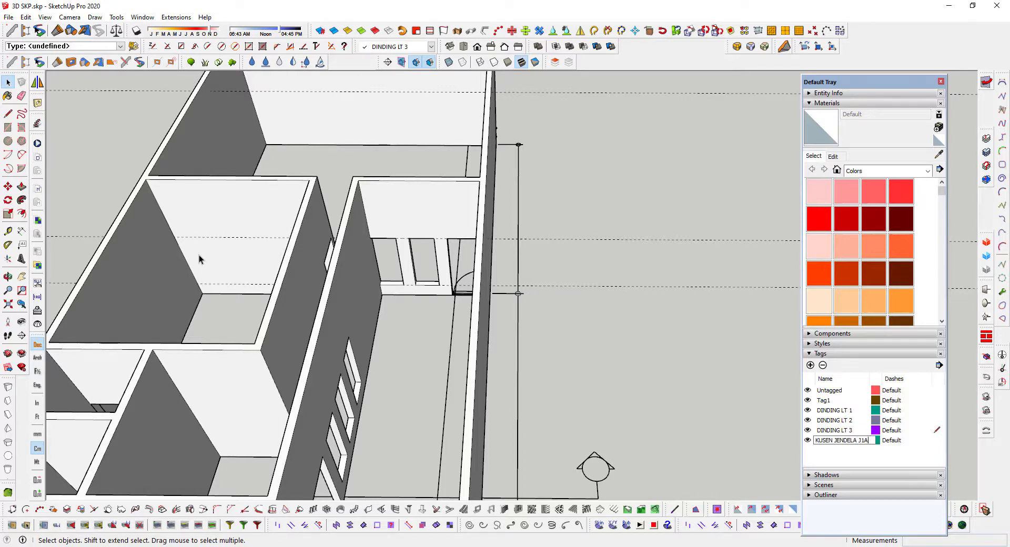
pyautogui.press('Return')
pyautogui.click(937, 440)
pyautogui.click(895, 334)
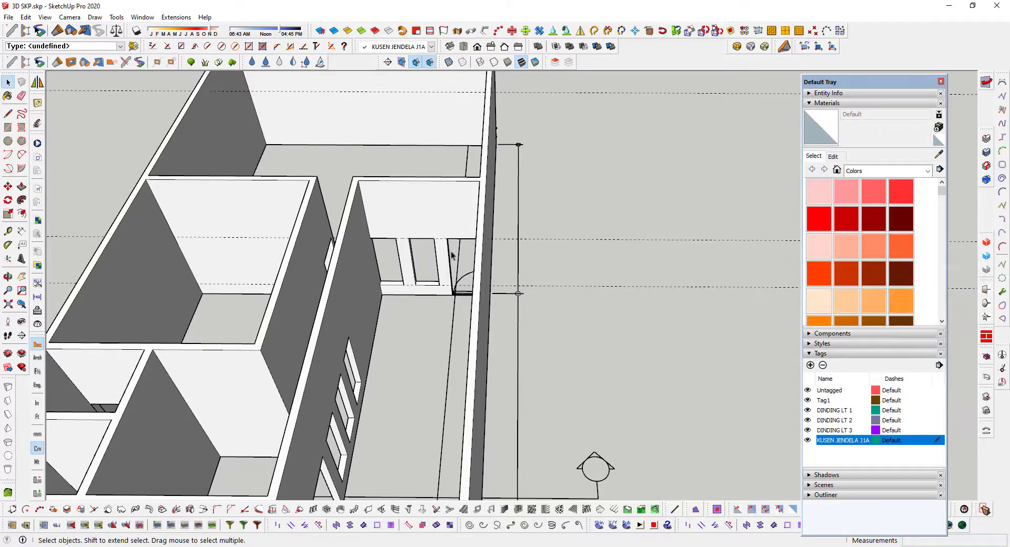
# Draw a 65 × 175 cm rectangle filling the window opening nearest the door in the corridor's end wall.
pyautogui.scroll(5, 451, 255)
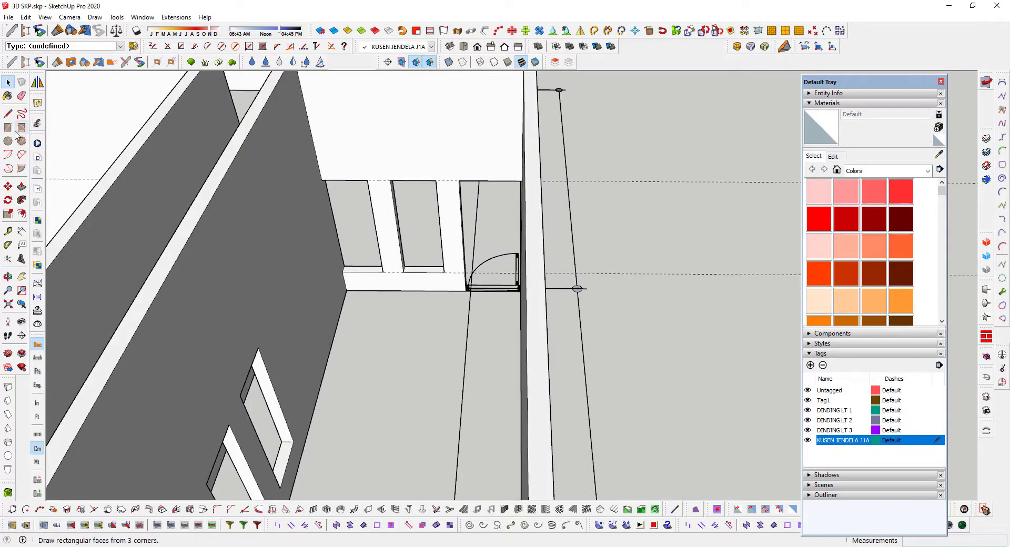
pyautogui.click(8, 127)
pyautogui.scroll(4, 419, 176)
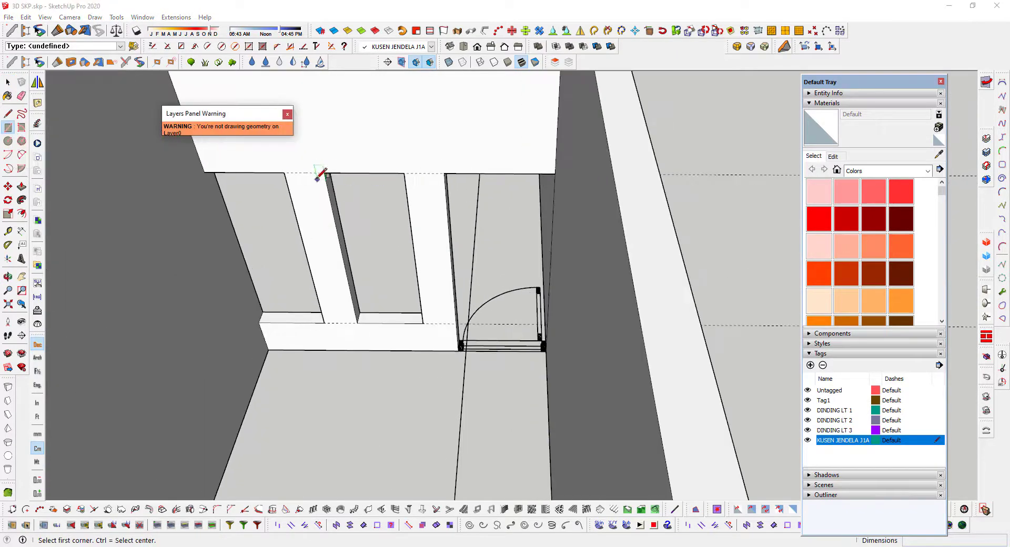
pyautogui.click(324, 174)
pyautogui.click(423, 323)
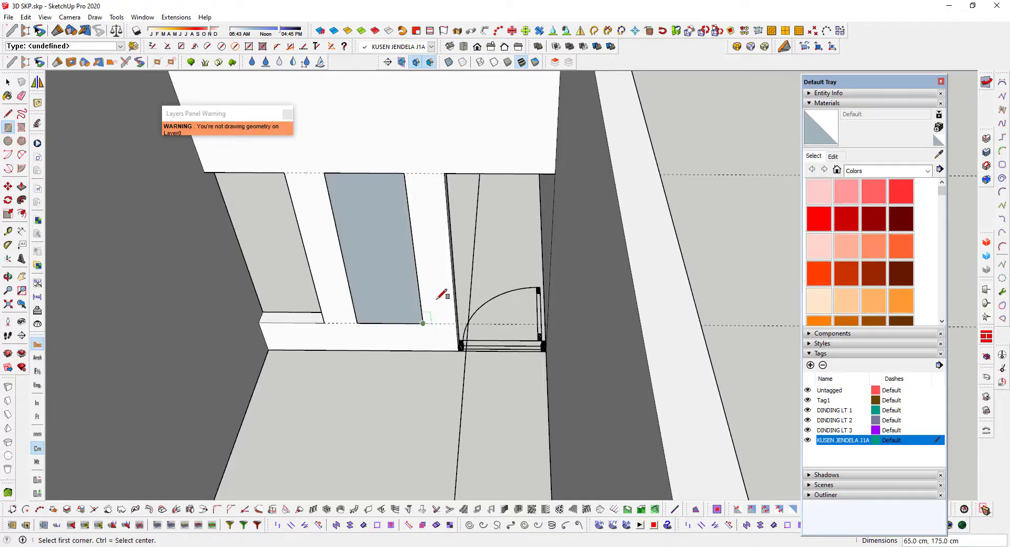
# Offset the window rectangle inward by 5 cm and delete the inner face to leave the frame outline.
pyautogui.click(22, 213)
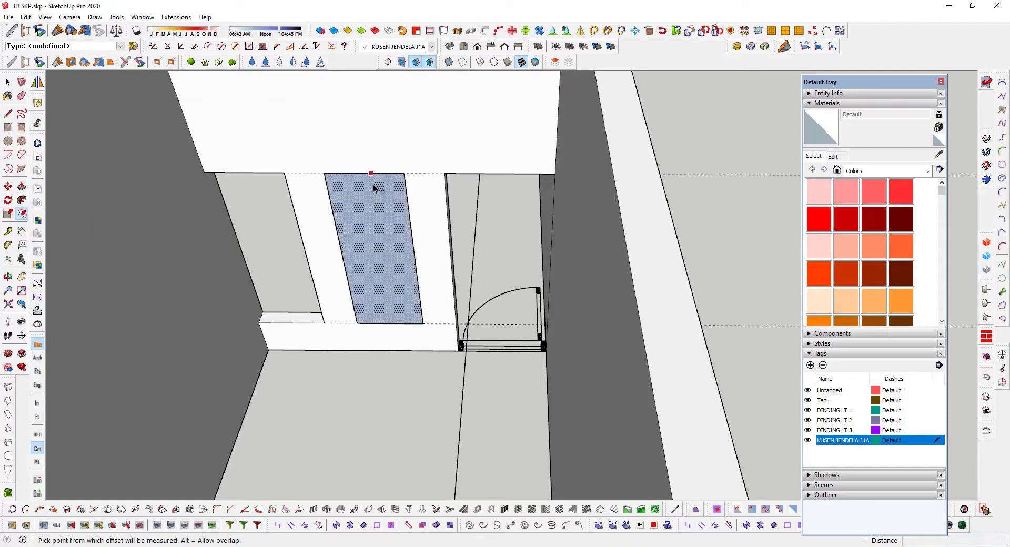
pyautogui.click(374, 187)
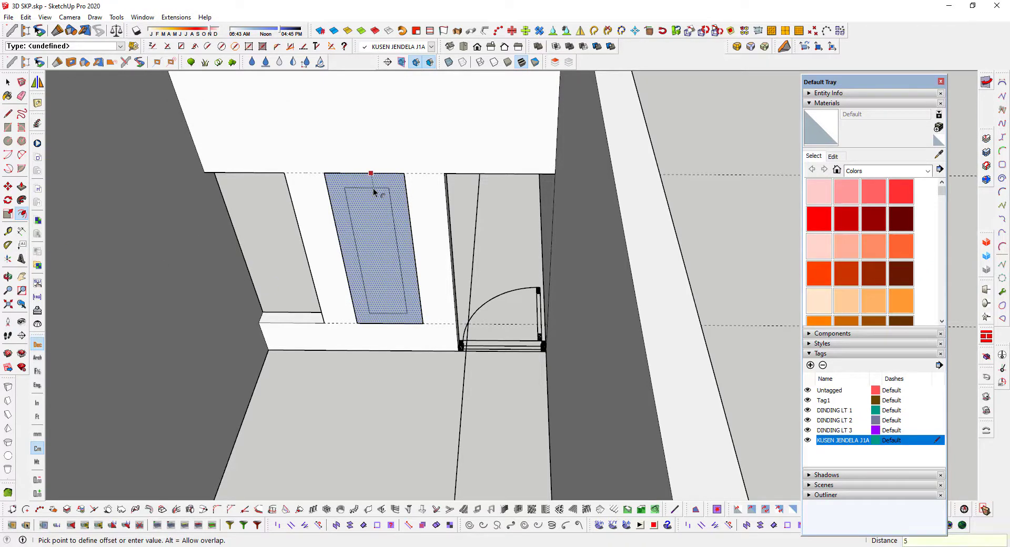
pyautogui.write('5')
pyautogui.press('Return')
pyautogui.press('space')
pyautogui.click(371, 205)
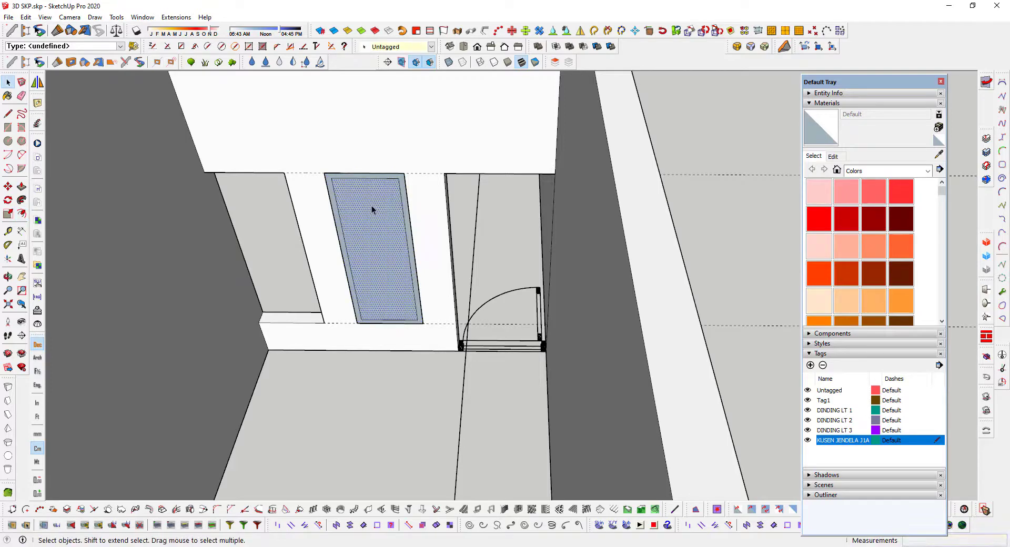
pyautogui.press('Escape')
# Extrude the window frame's face 15 cm with Push/Pull.
pyautogui.press('p')
pyautogui.scroll(3, 377, 325)
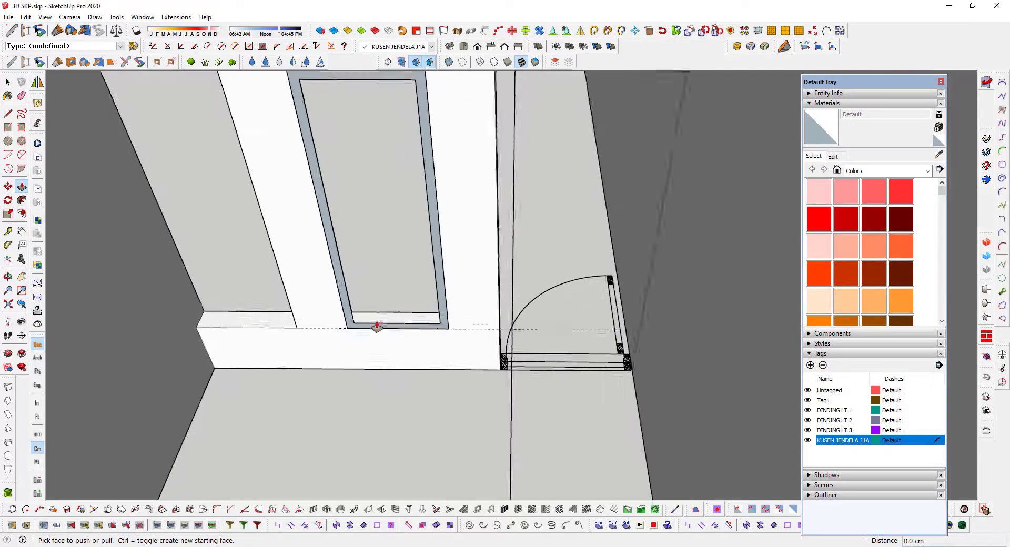
pyautogui.scroll(1, 377, 325)
pyautogui.click(376, 331)
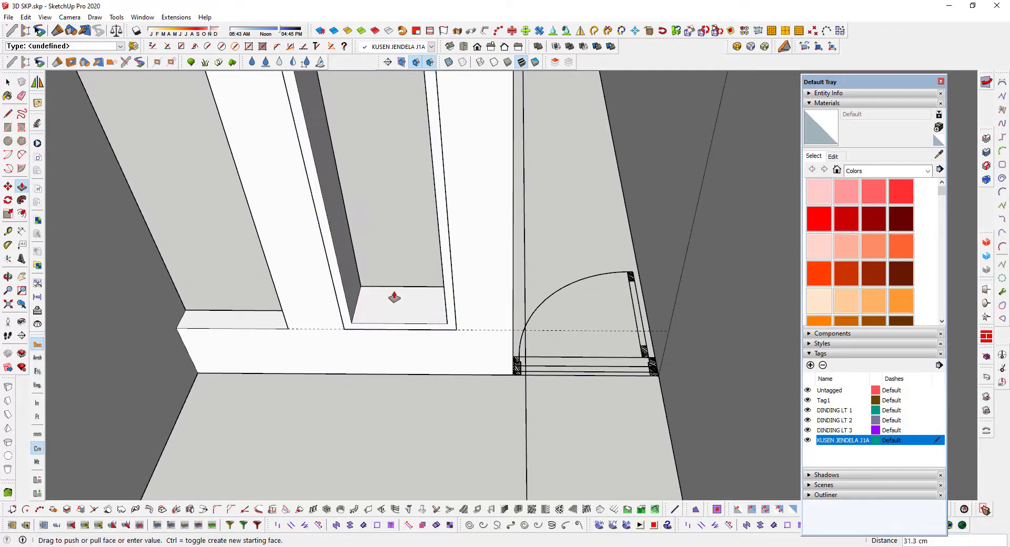
pyautogui.write('15')
pyautogui.press('Return')
pyautogui.scroll(-3, 392, 297)
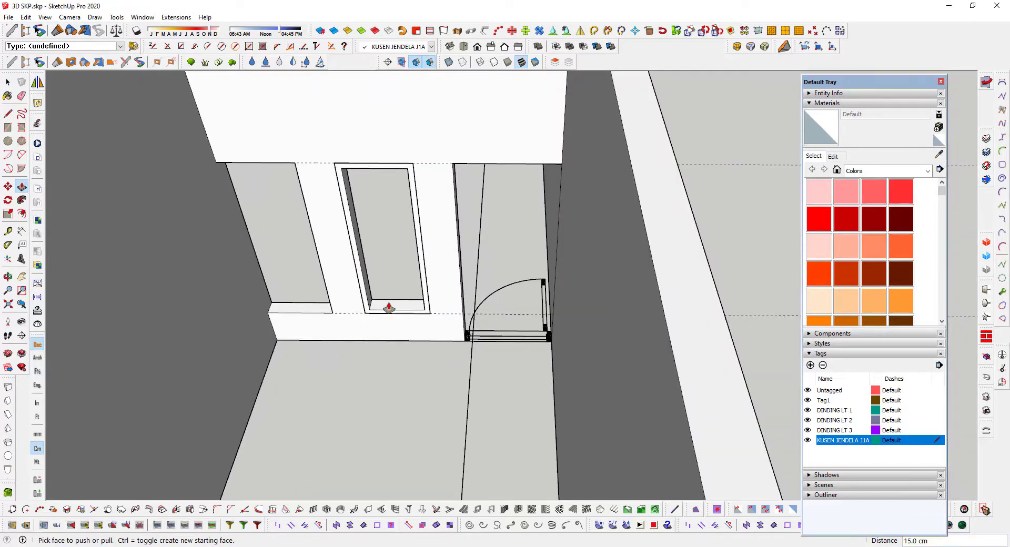
# Select all connected geometry of the extruded window frame and make it a component named TYPE JENDELA J1A.
pyautogui.click(8, 82)
pyautogui.tripleClick(405, 313)
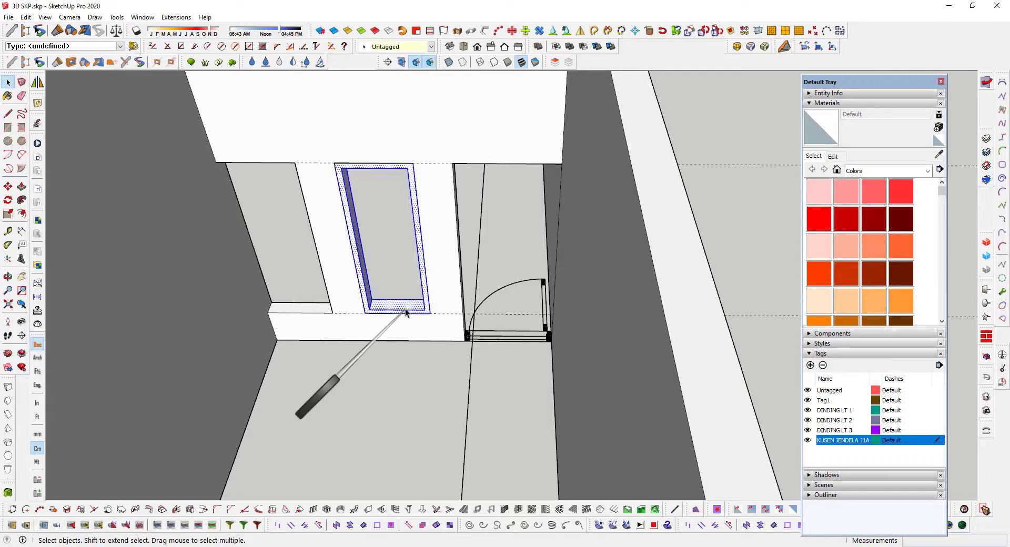
pyautogui.rightClick(405, 313)
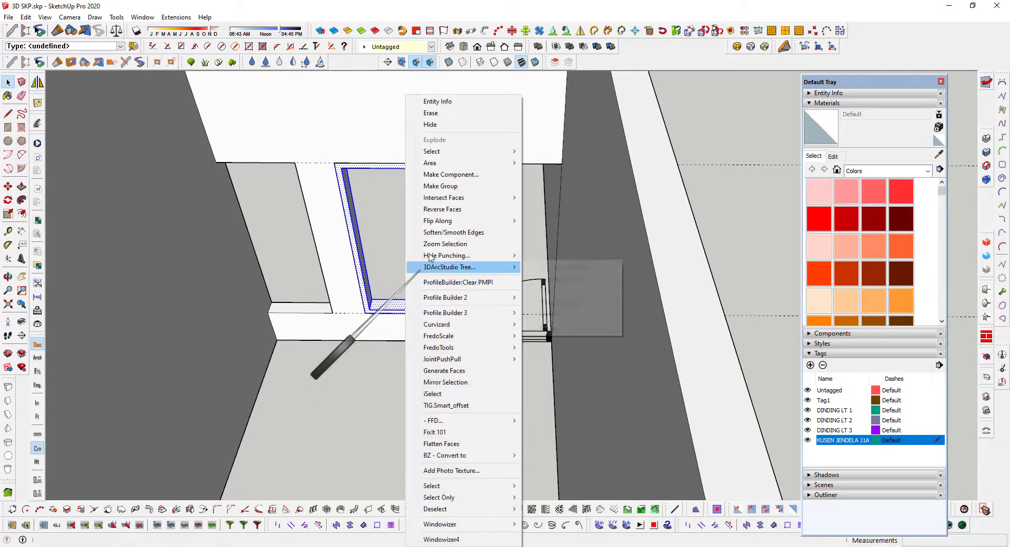
pyautogui.click(377, 316)
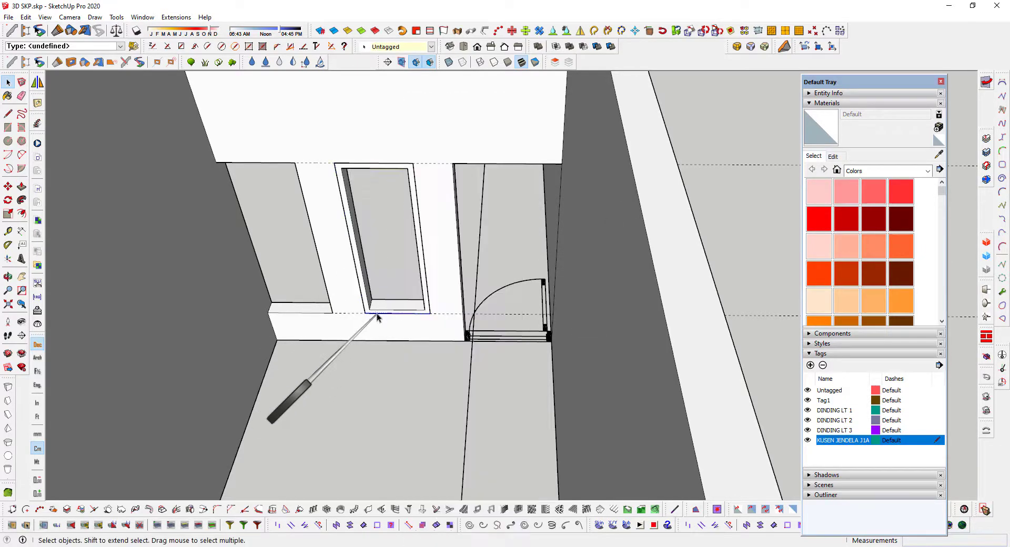
pyautogui.tripleClick(380, 311)
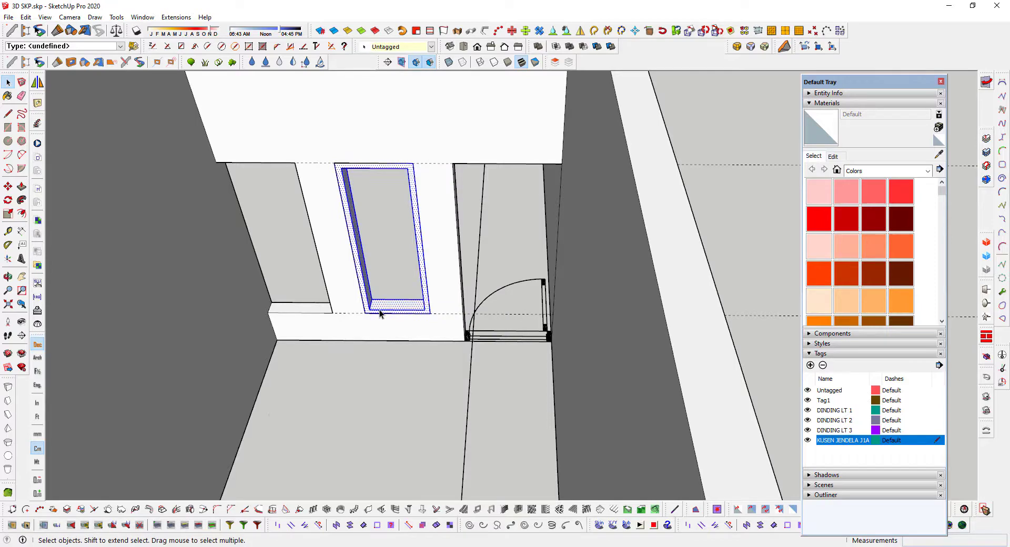
pyautogui.rightClick(380, 311)
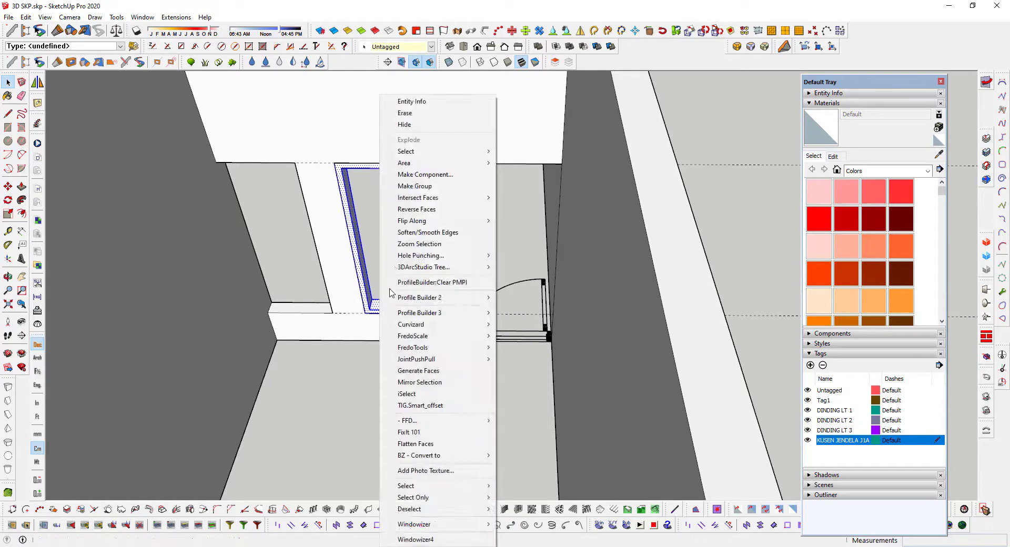
pyautogui.click(423, 176)
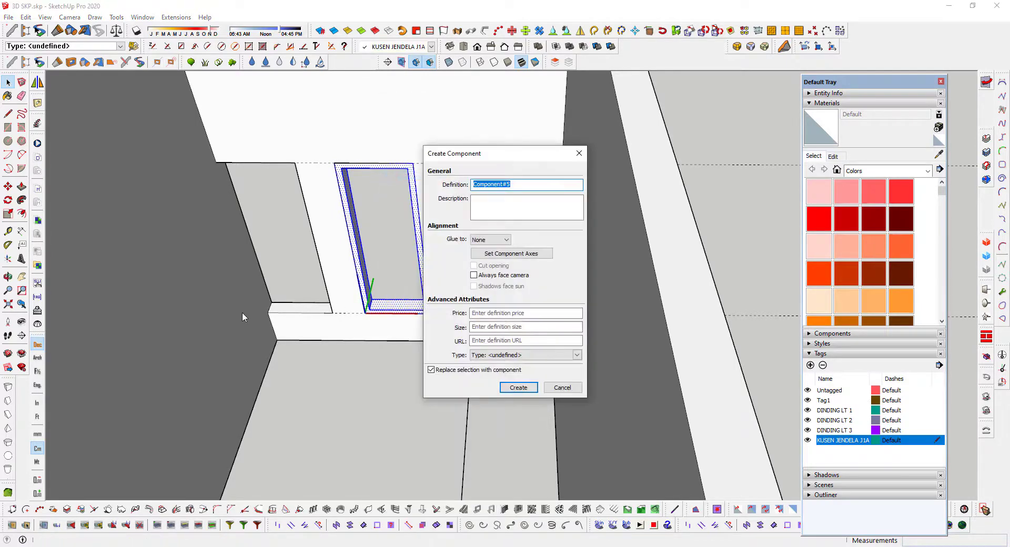
pyautogui.press('BackSpace')
pyautogui.click(506, 204)
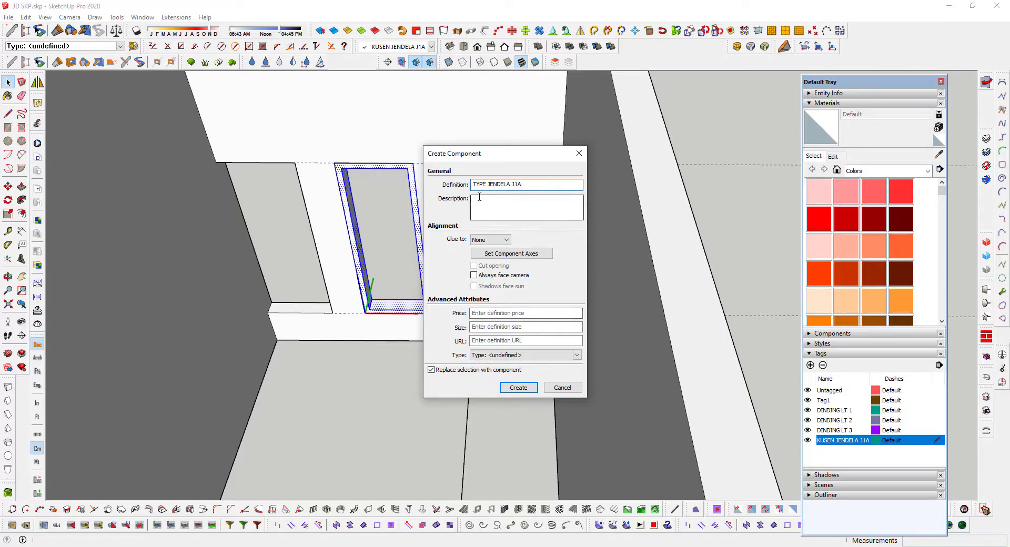
pyautogui.click(518, 388)
# Deselect the frame, check the J1A window's sash dimensions in the PDF in Foxit Reader, and return to SketchUp.
pyautogui.scroll(-3, 438, 358)
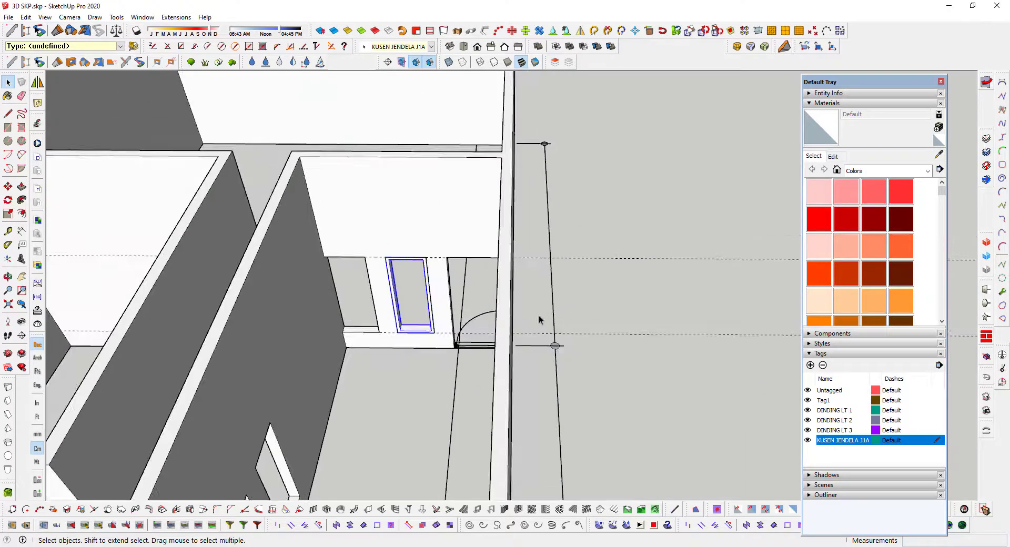
pyautogui.click(539, 318)
pyautogui.moveTo(383, 331)
pyautogui.mouseDown(button='middle')
pyautogui.moveTo(353, 333)
pyautogui.moveTo(368, 329)
pyautogui.mouseUp(button='middle')
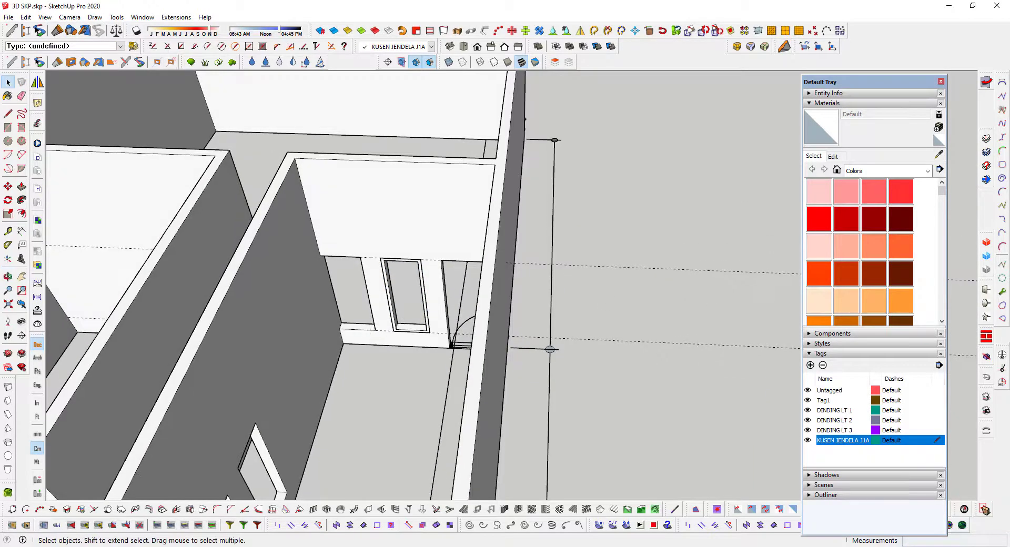
pyautogui.click(664, 546)
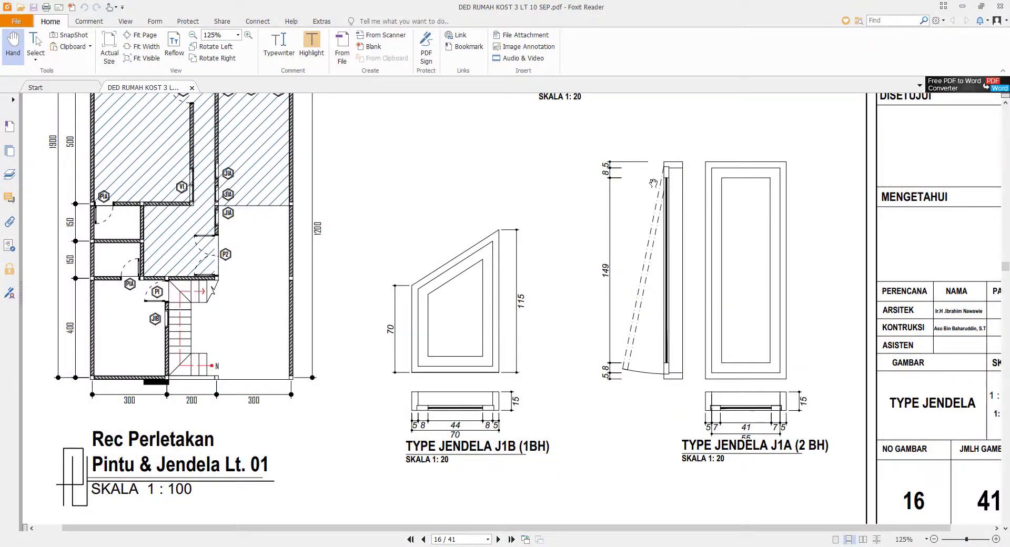
pyautogui.keyDown('ctrl'); pyautogui.scroll(7, 622, 176); pyautogui.keyUp('ctrl')
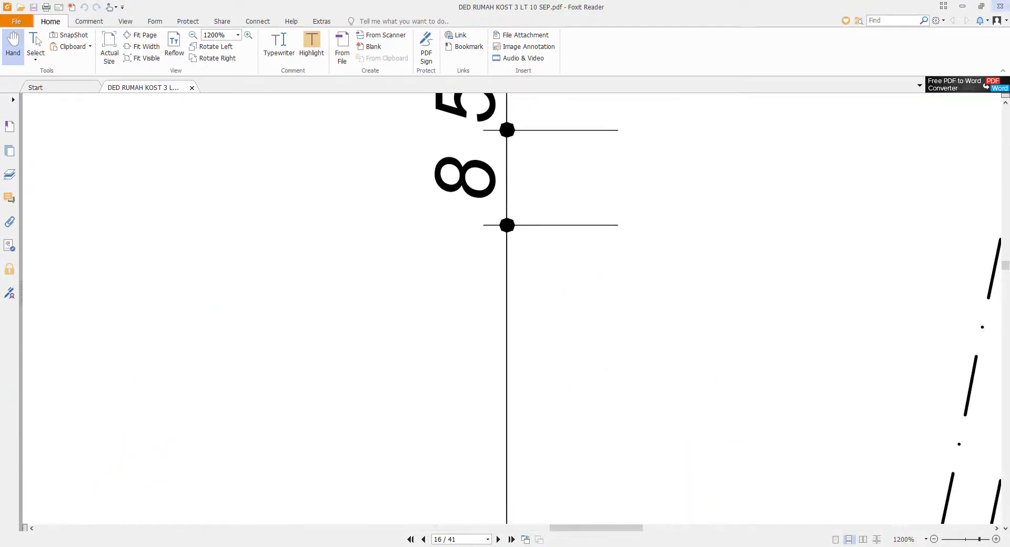
pyautogui.click(959, 5)
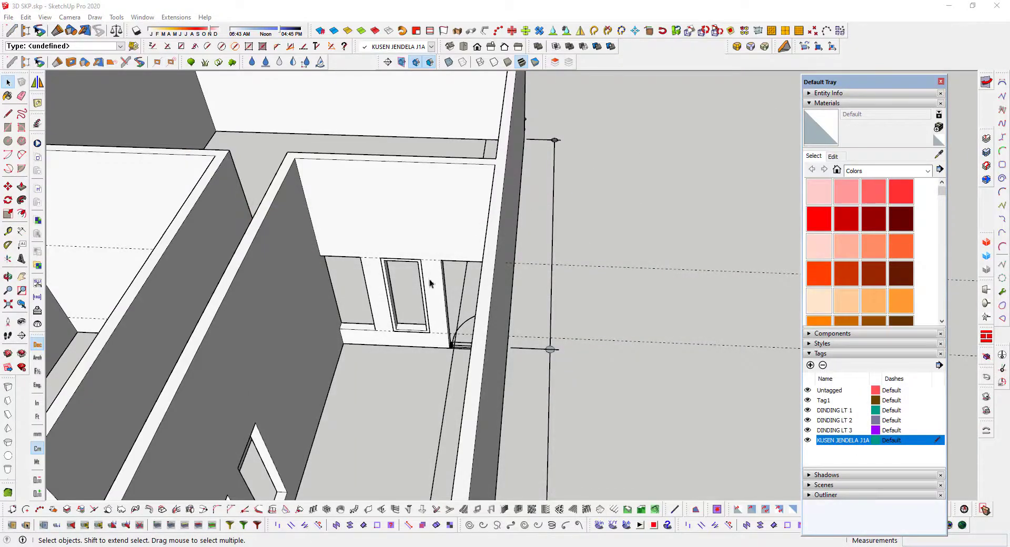
# Draw a 55 × 165 cm rectangle between the inner corners of the new window frame.
pyautogui.click(8, 127)
pyautogui.scroll(3, 416, 283)
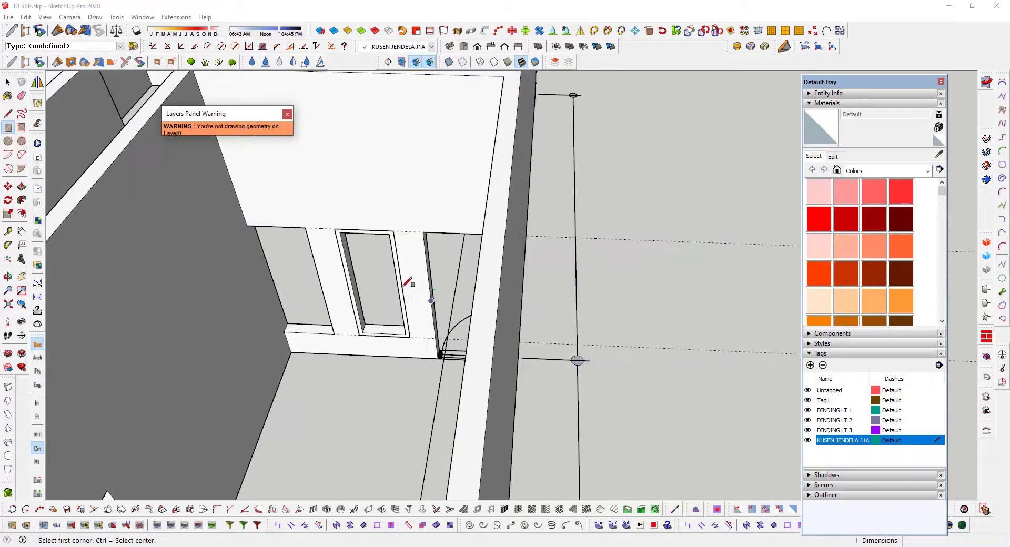
pyautogui.scroll(-2, 409, 282)
pyautogui.click(314, 216)
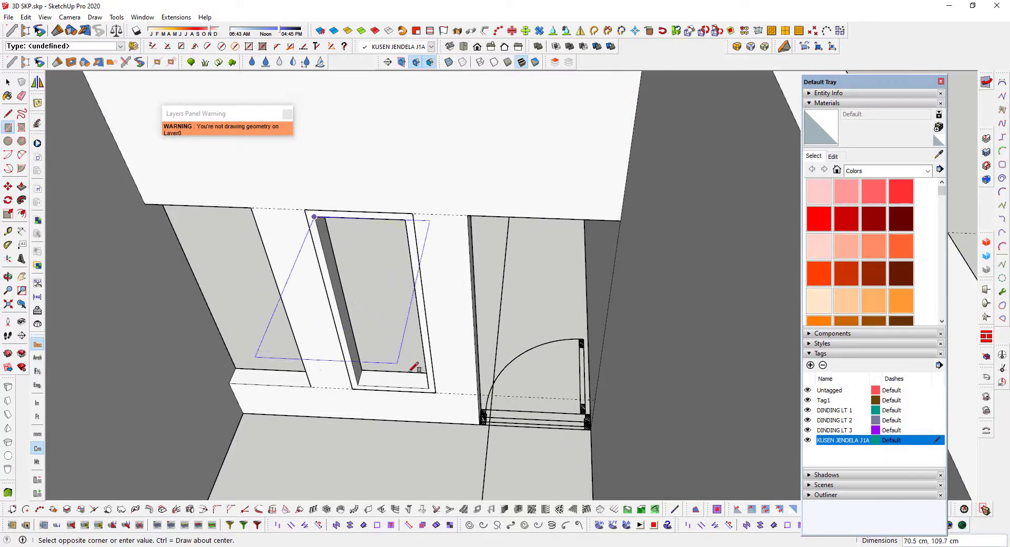
pyautogui.click(428, 383)
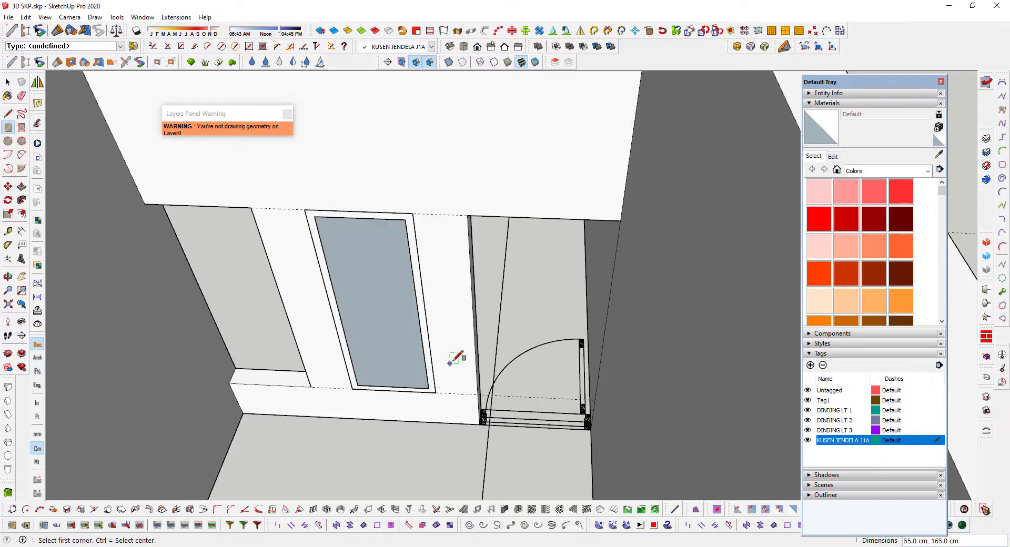
# Offset the rectangle inside the frame inward by 8 cm and delete its inner face to form the sash outline.
pyautogui.click(22, 214)
pyautogui.click(341, 217)
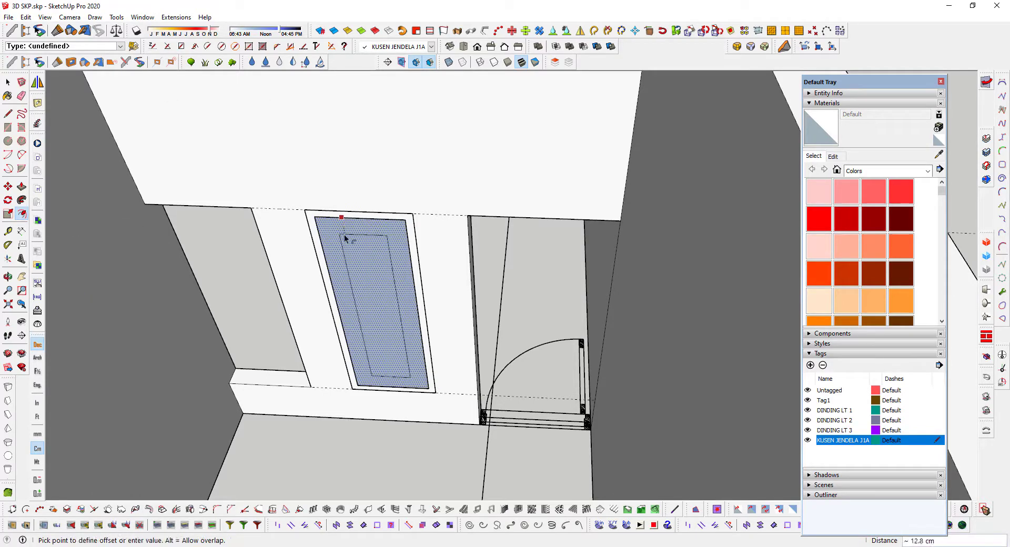
pyautogui.click(345, 235)
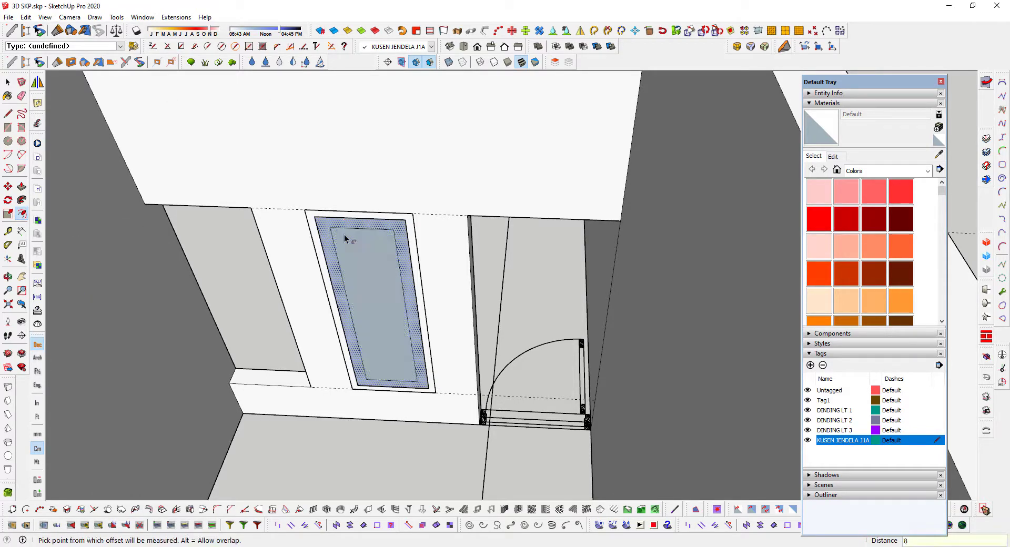
pyautogui.press('space')
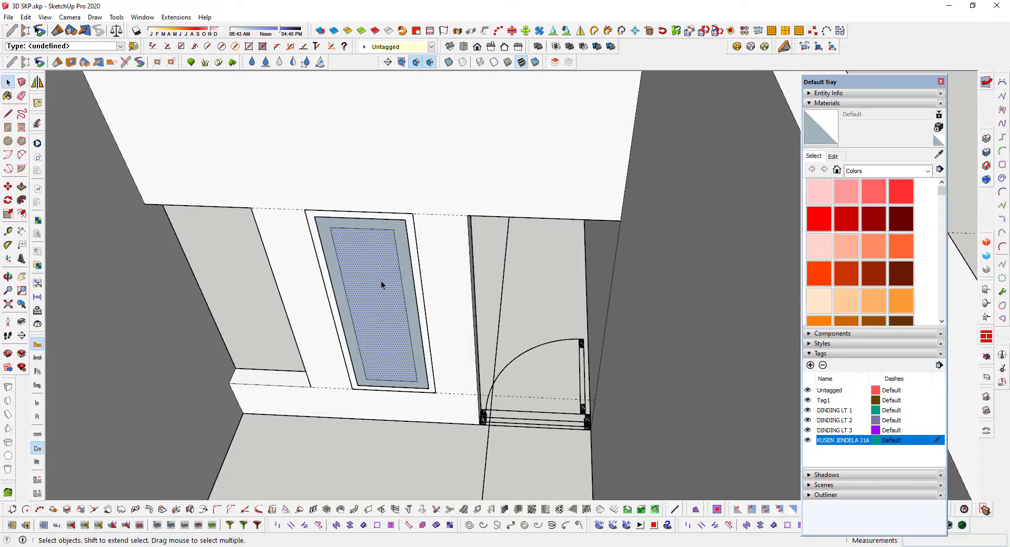
pyautogui.press('Delete')
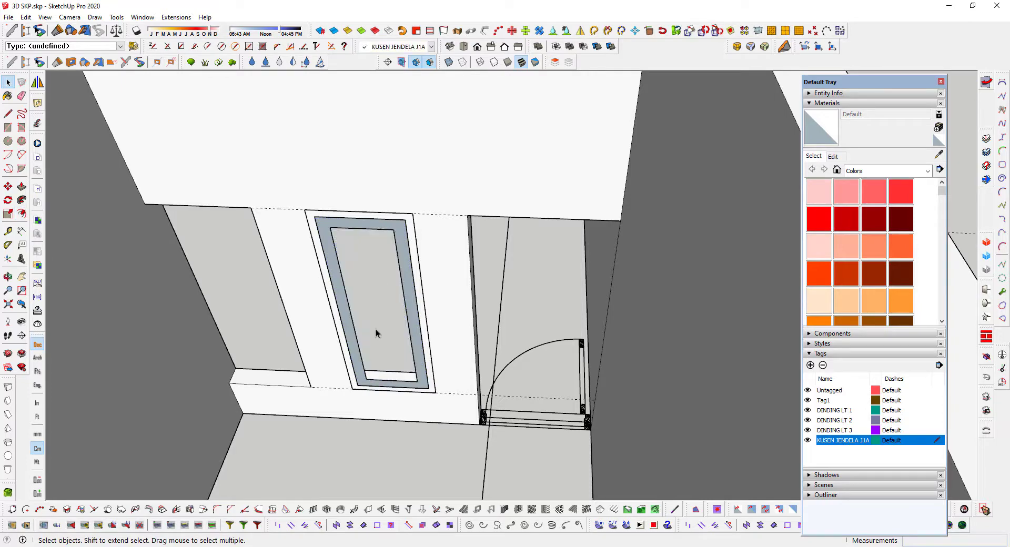
# Extrude the window sash's face 3 cm with Push/Pull.
pyautogui.press('p')
pyautogui.scroll(2, 352, 337)
pyautogui.click(353, 344)
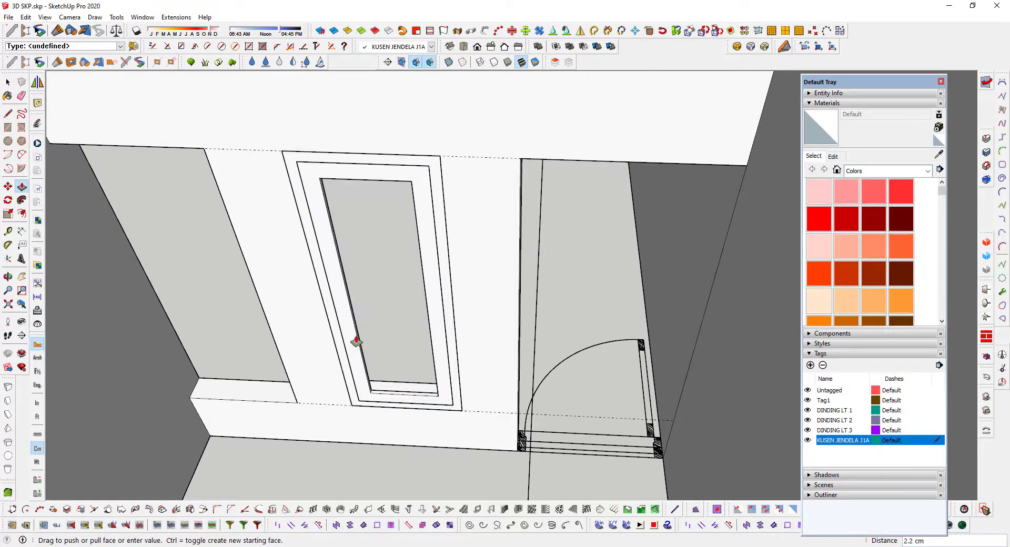
pyautogui.write('3')
pyautogui.press('Return')
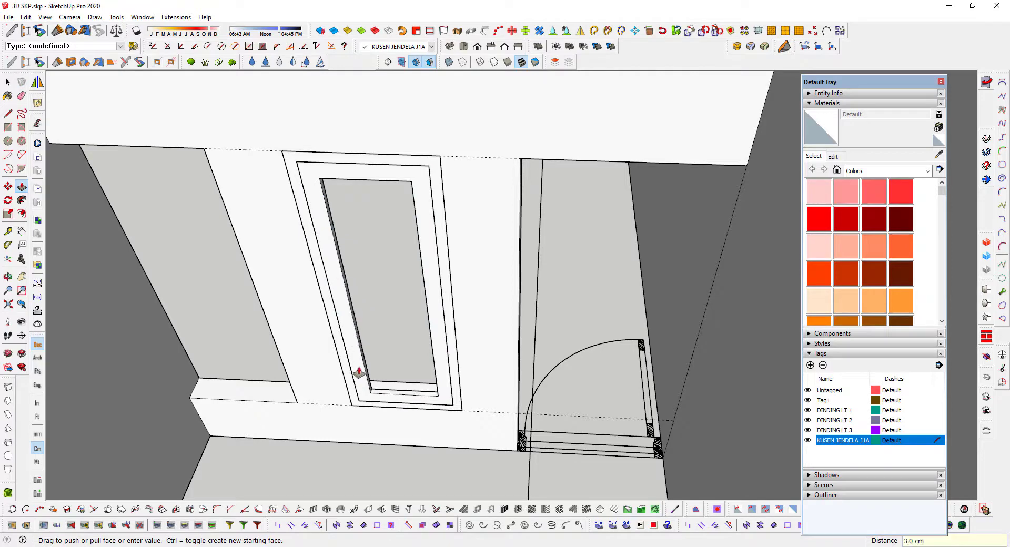
pyautogui.scroll(2, 360, 372)
pyautogui.click(364, 366)
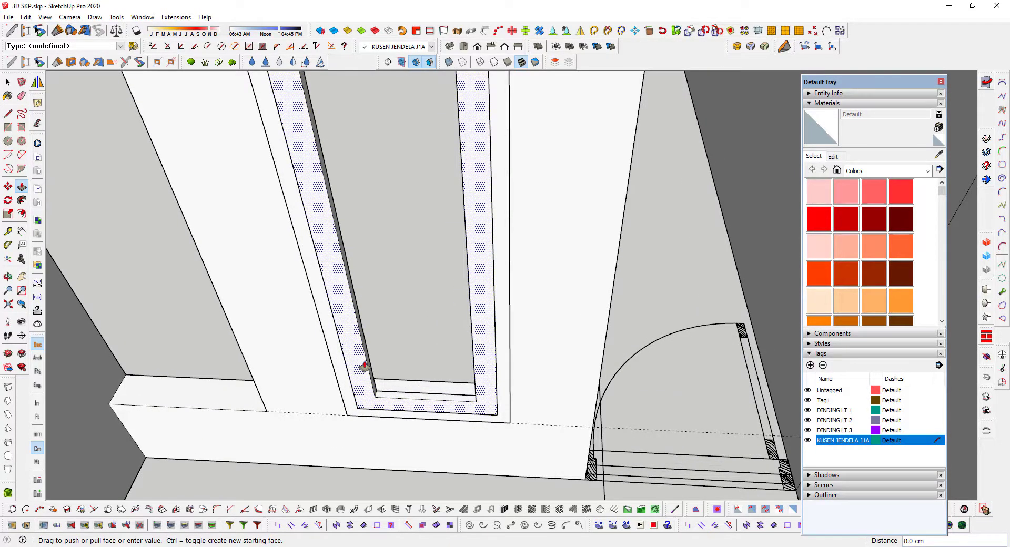
pyautogui.click(364, 367)
# Make the extruded window sash a component named DAUN JENDLA J1A.
pyautogui.click(8, 83)
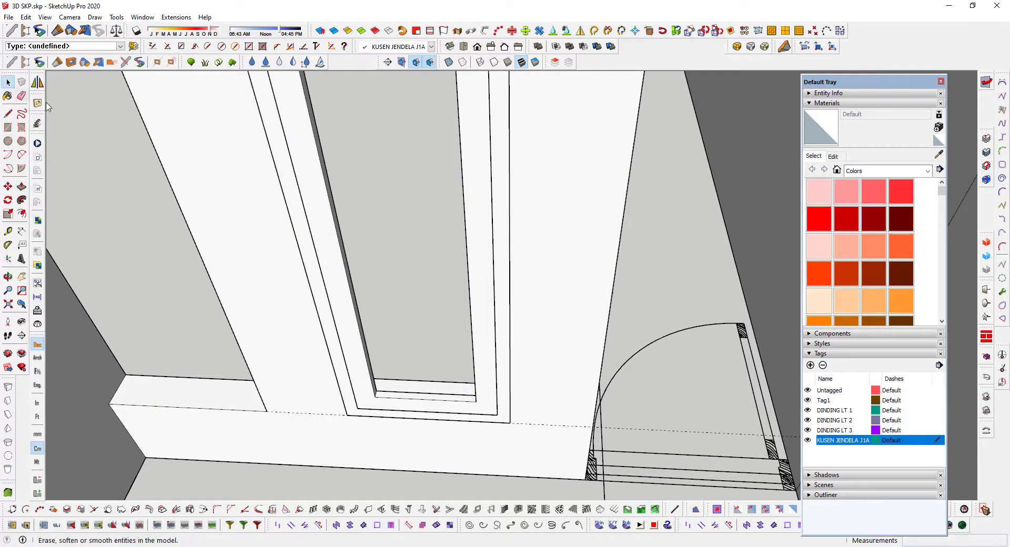
pyautogui.scroll(-4, 232, 169)
pyautogui.doubleClick(261, 165)
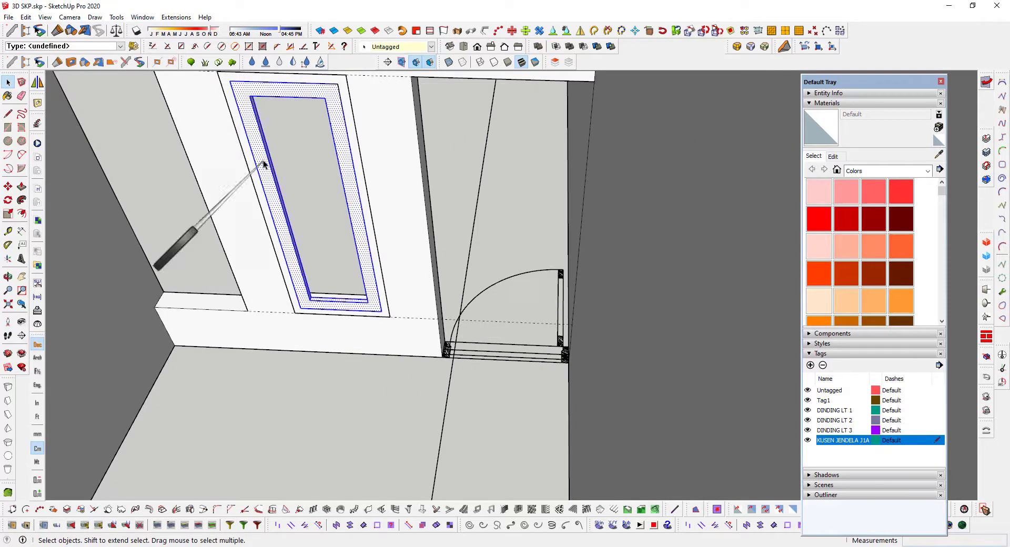
pyautogui.rightClick(332, 168)
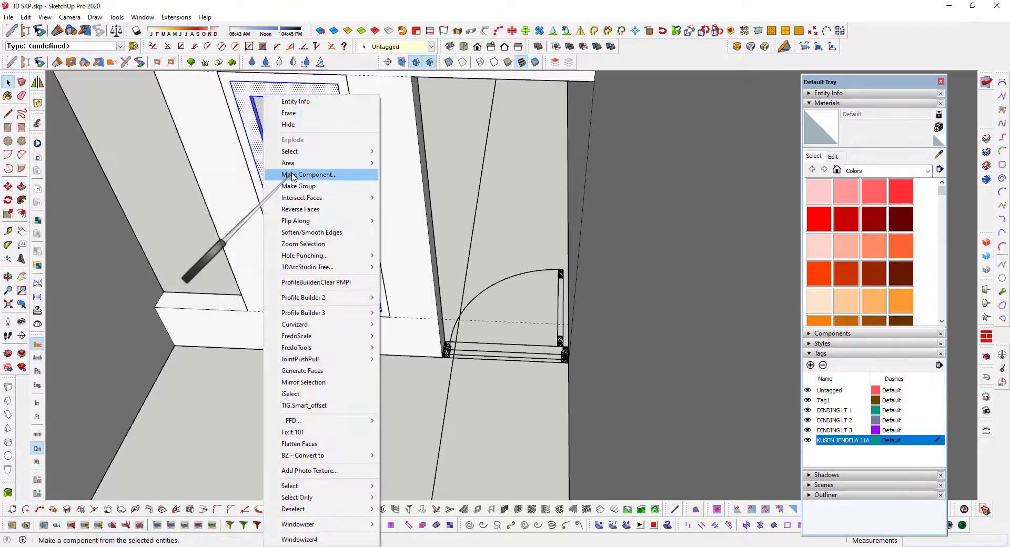
pyautogui.click(363, 108)
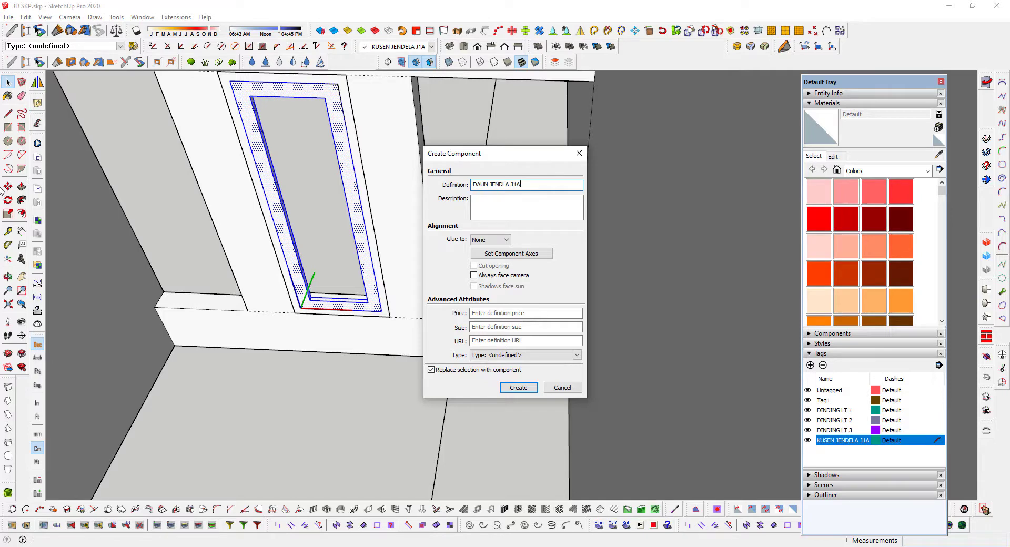
pyautogui.click(519, 387)
# Draw a 39 × 149 cm rectangle between opposite inner corners of the sash to form the glass face.
pyautogui.scroll(-3, 541, 364)
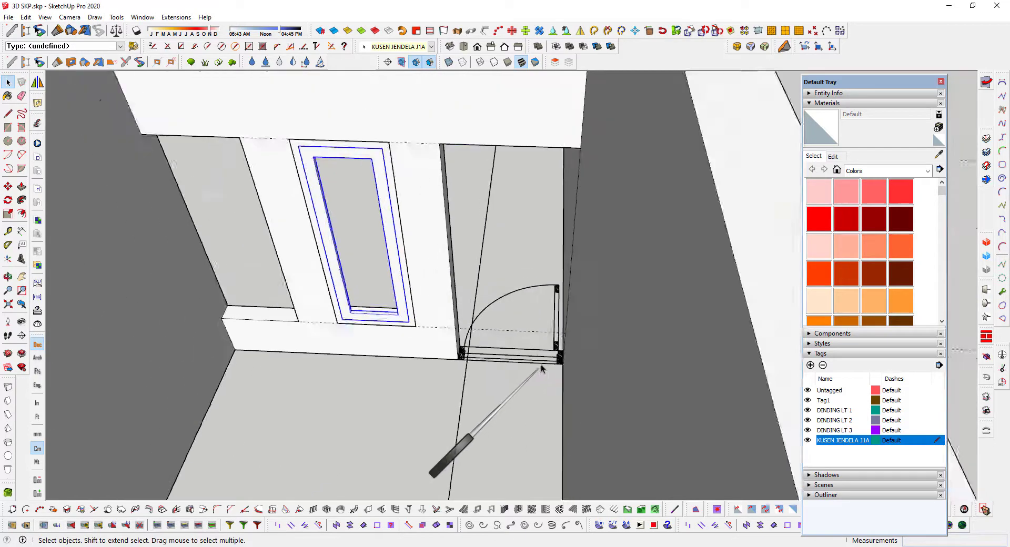
pyautogui.scroll(-2, 541, 364)
pyautogui.scroll(5, 361, 249)
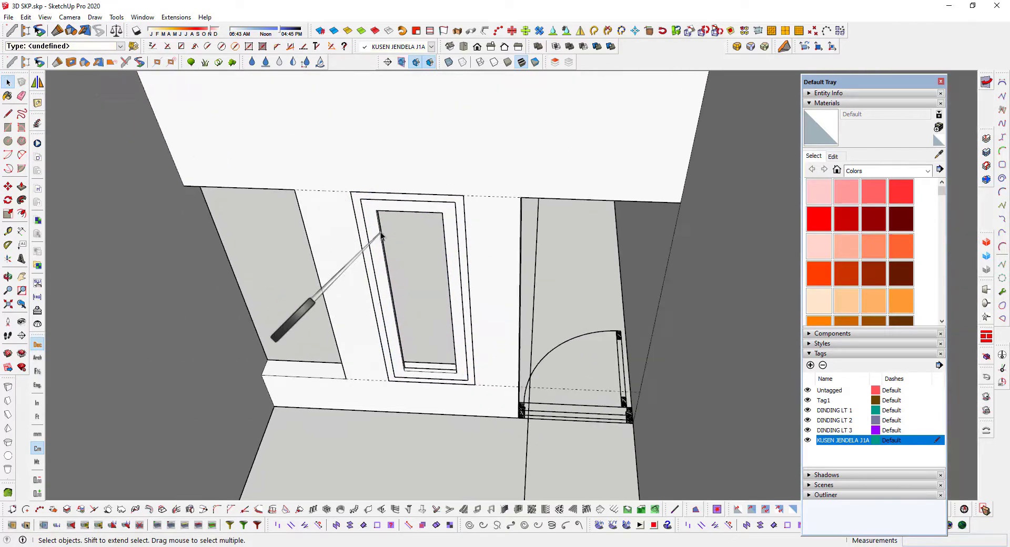
pyautogui.click(8, 128)
pyautogui.scroll(3, 387, 219)
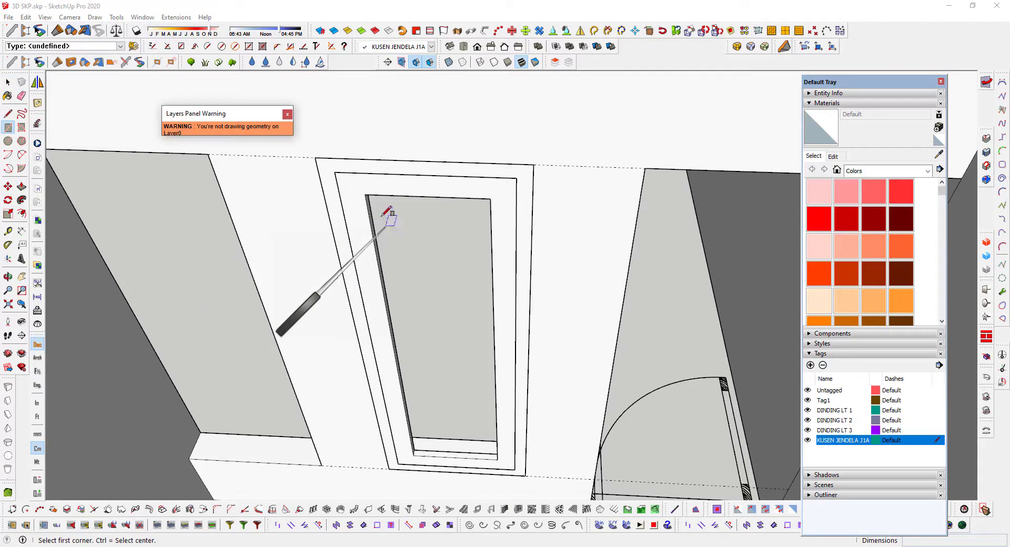
pyautogui.click(366, 194)
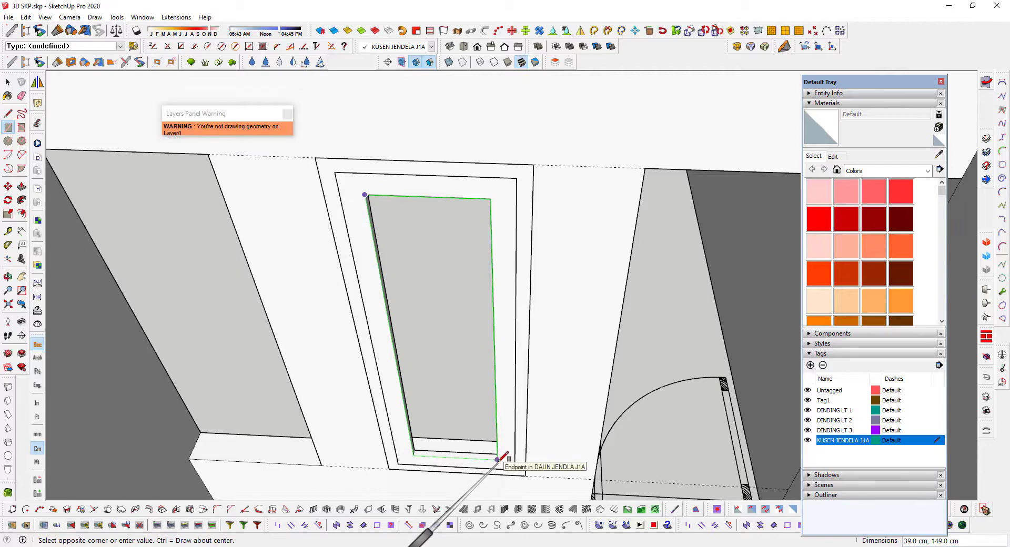
pyautogui.scroll(3, 498, 459)
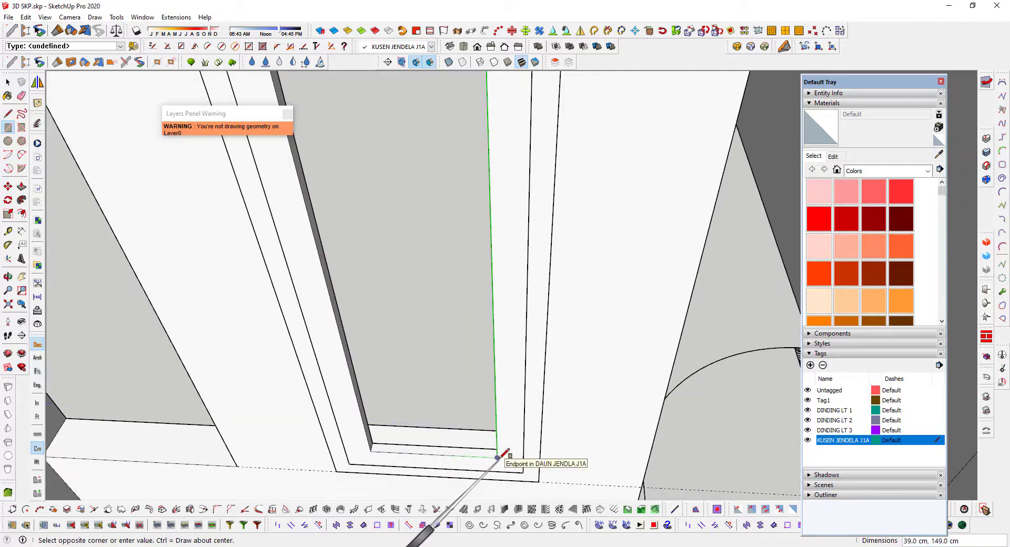
pyautogui.click(498, 458)
pyautogui.scroll(-5, 498, 457)
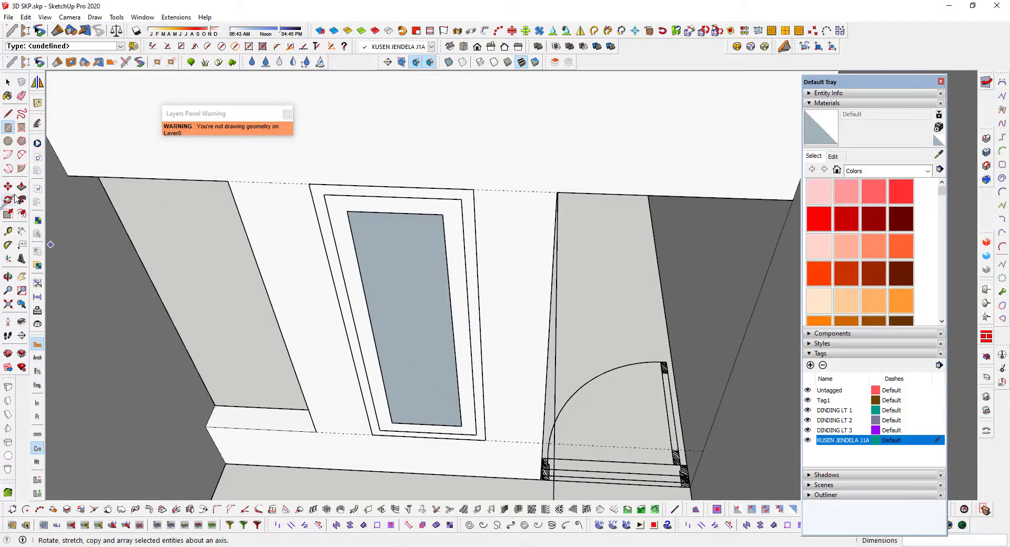
# Push/Pull the glass face by -0.5 cm to give the pane its thickness.
pyautogui.click(22, 187)
pyautogui.click(375, 289)
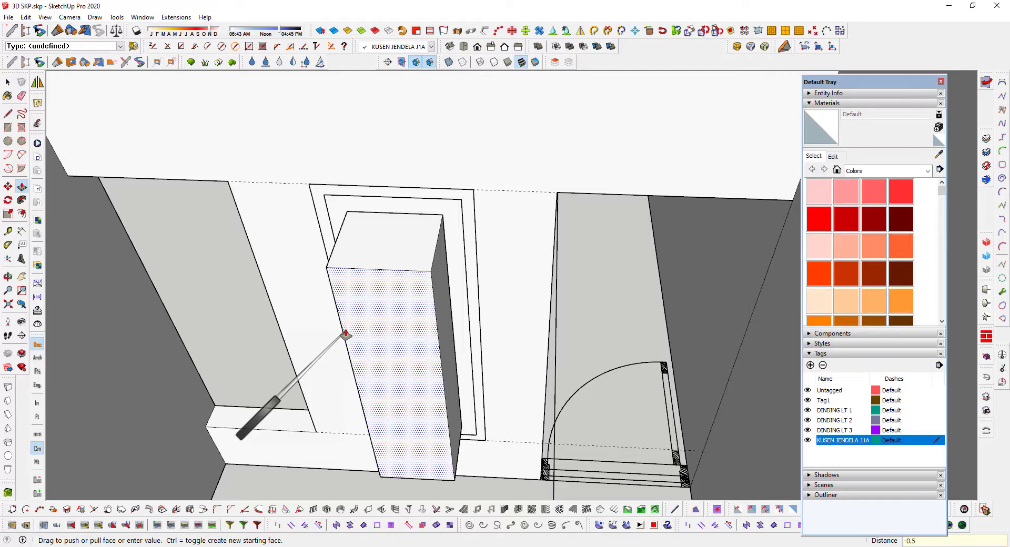
pyautogui.press('Return')
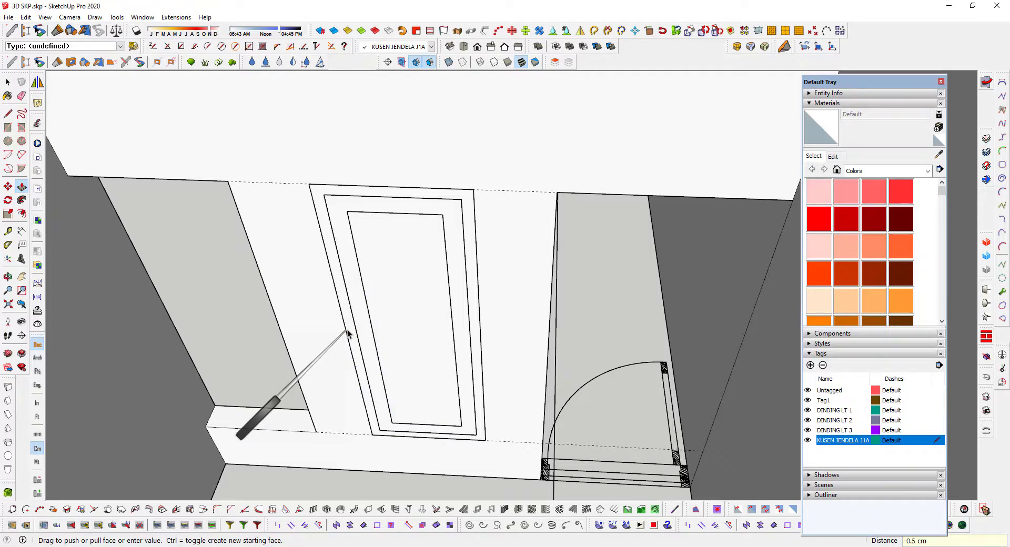
# Make the whole glass pane a component named KACA JENDELA J1A.
pyautogui.press('space')
pyautogui.click(402, 354)
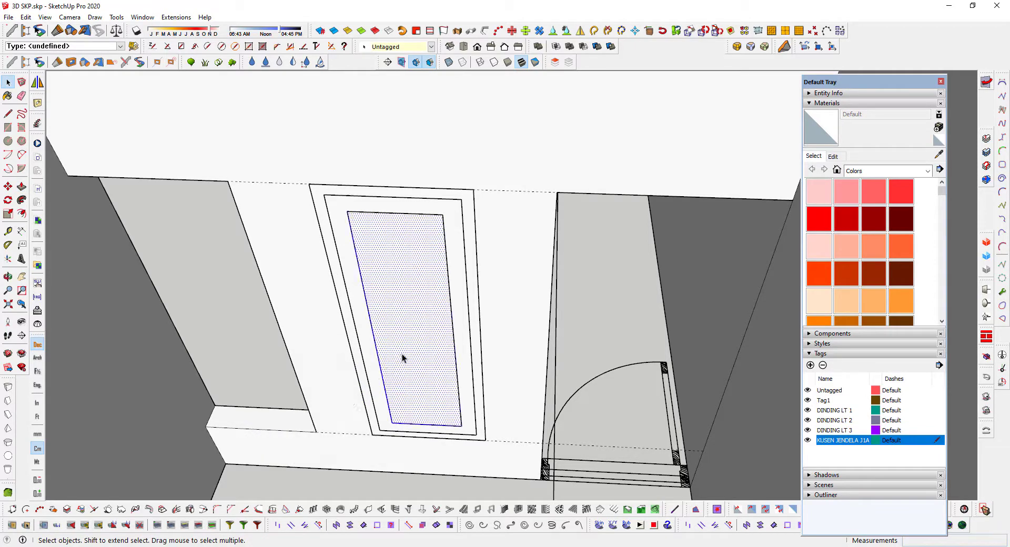
pyautogui.rightClick(405, 358)
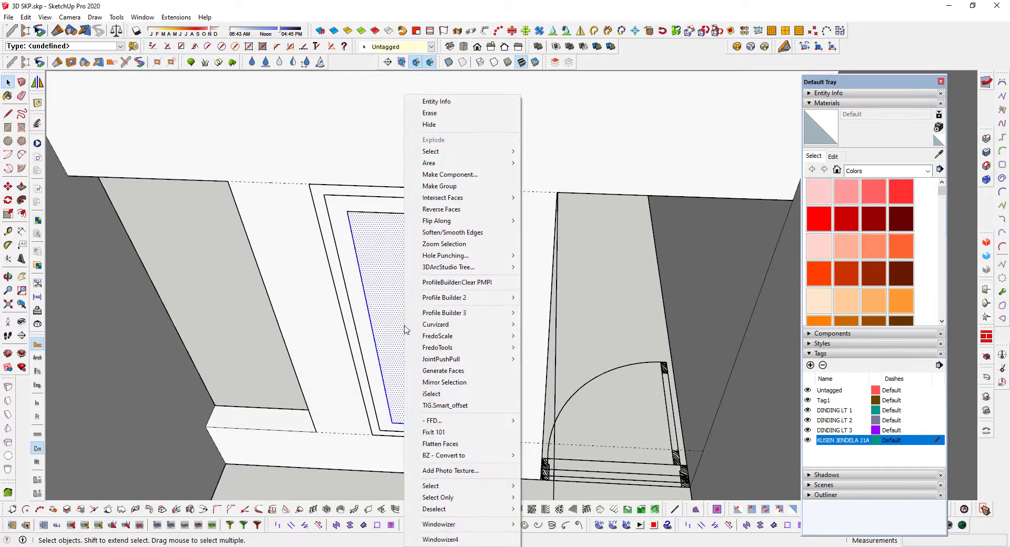
pyautogui.click(453, 173)
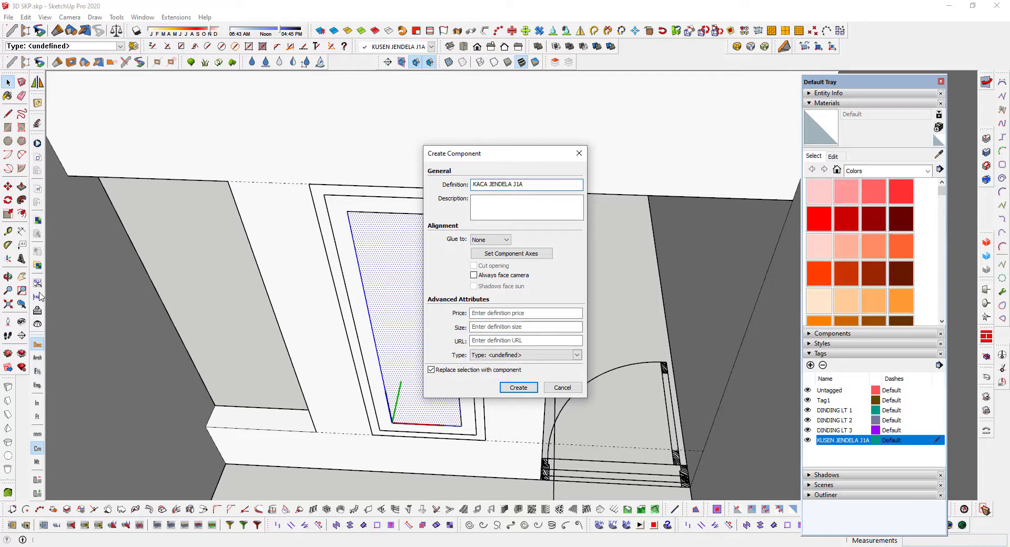
pyautogui.click(518, 388)
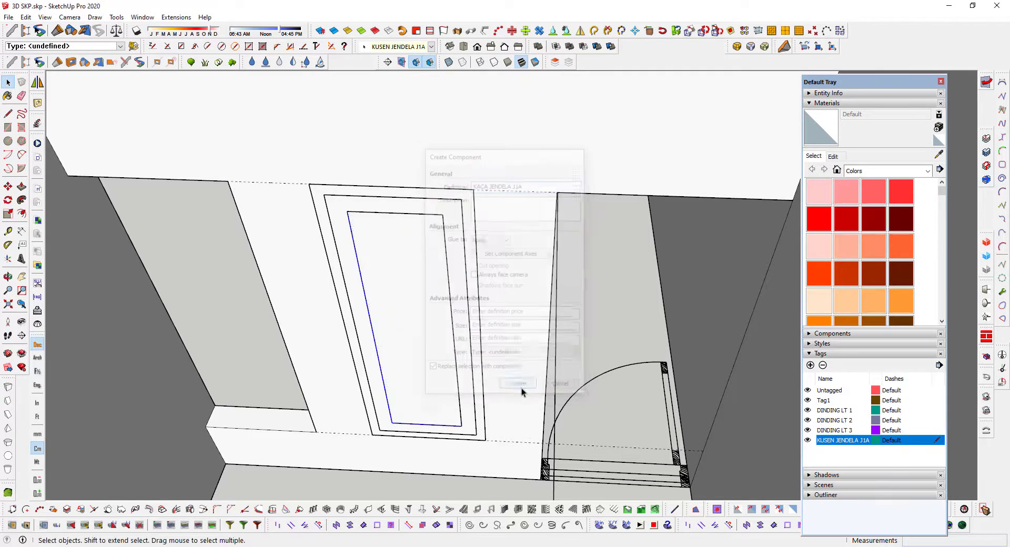
# Move the glass component 1.5 cm into the sash along its depth edge.
pyautogui.scroll(5, 433, 433)
pyautogui.press('m')
pyautogui.scroll(6, 388, 420)
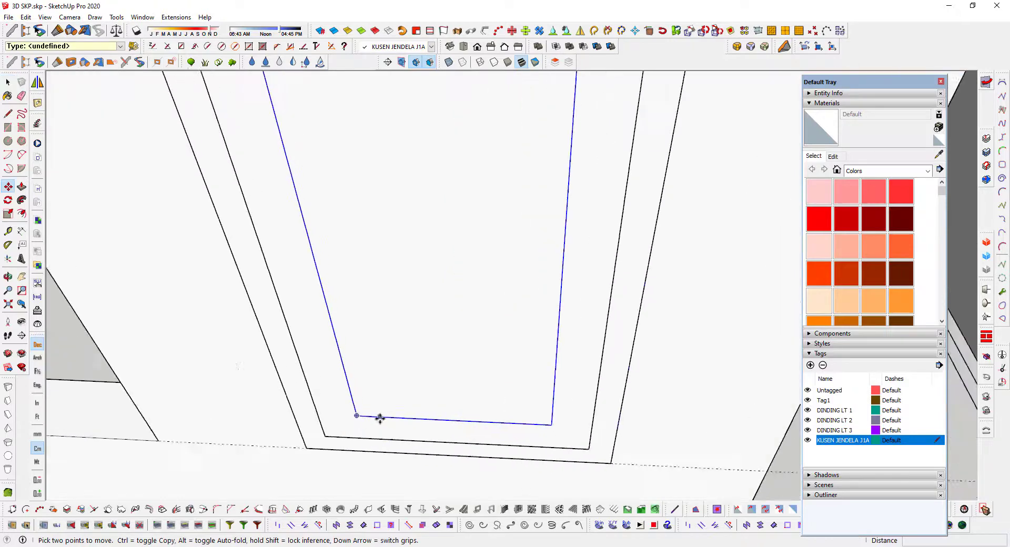
pyautogui.scroll(2, 337, 412)
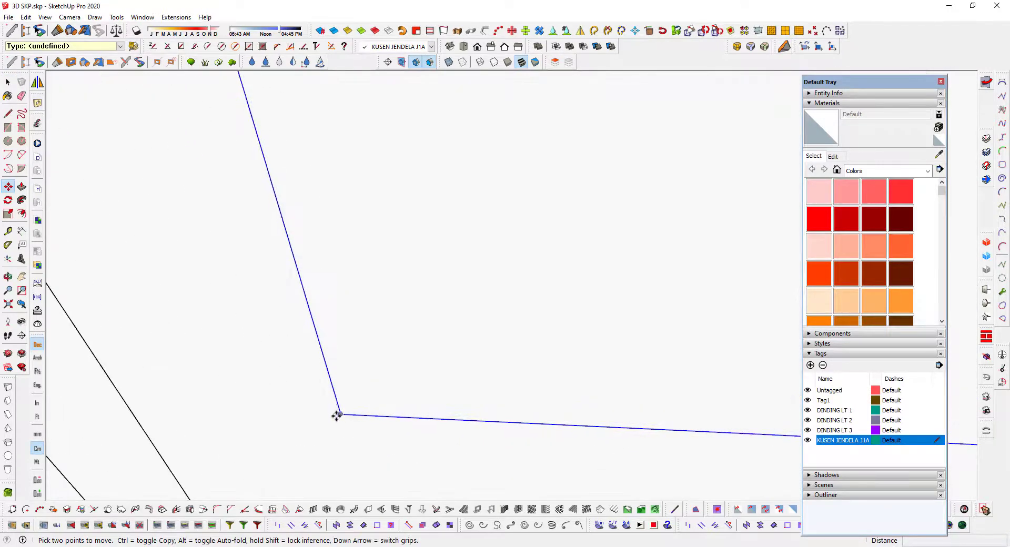
pyautogui.scroll(2, 340, 408)
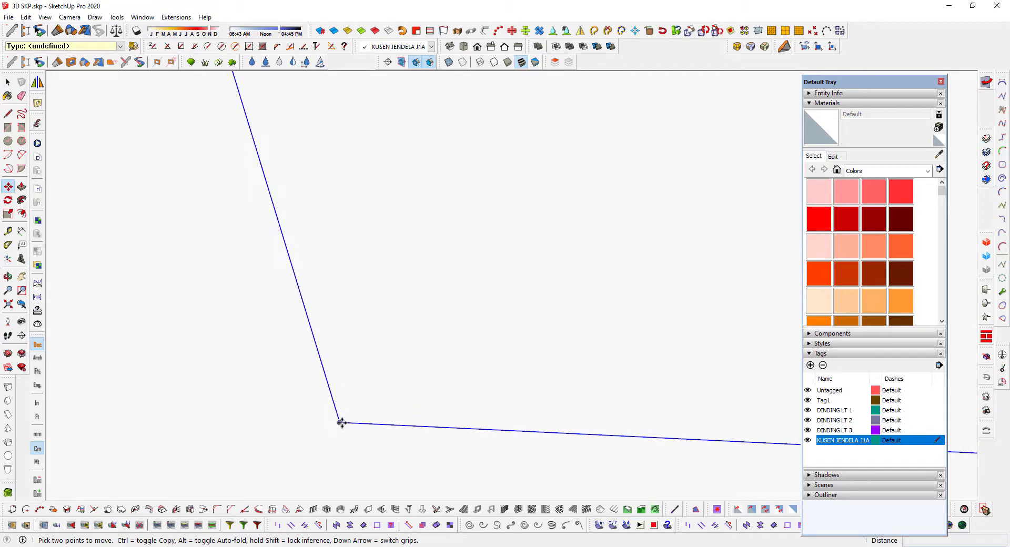
pyautogui.click(337, 421)
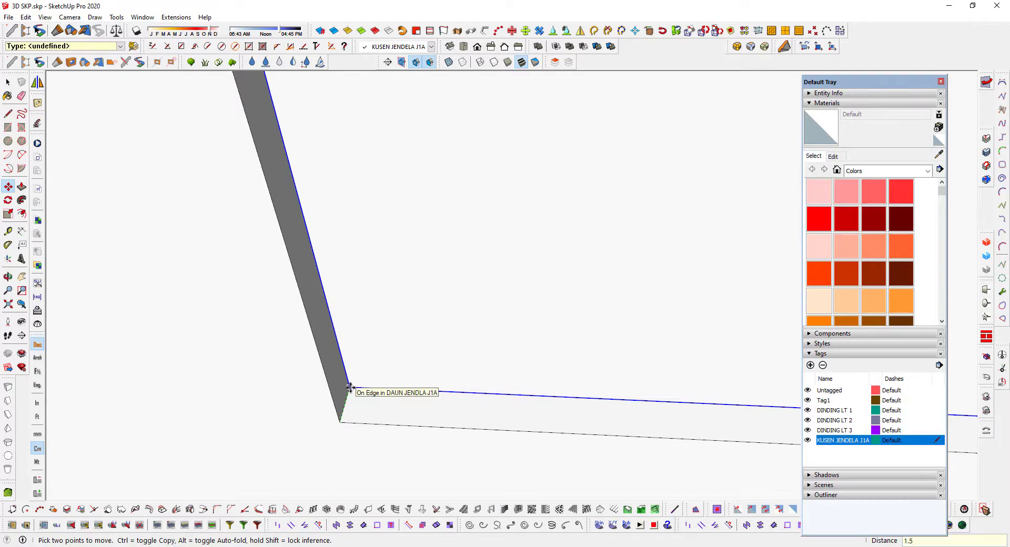
pyautogui.click(363, 372)
pyautogui.scroll(-3, 372, 361)
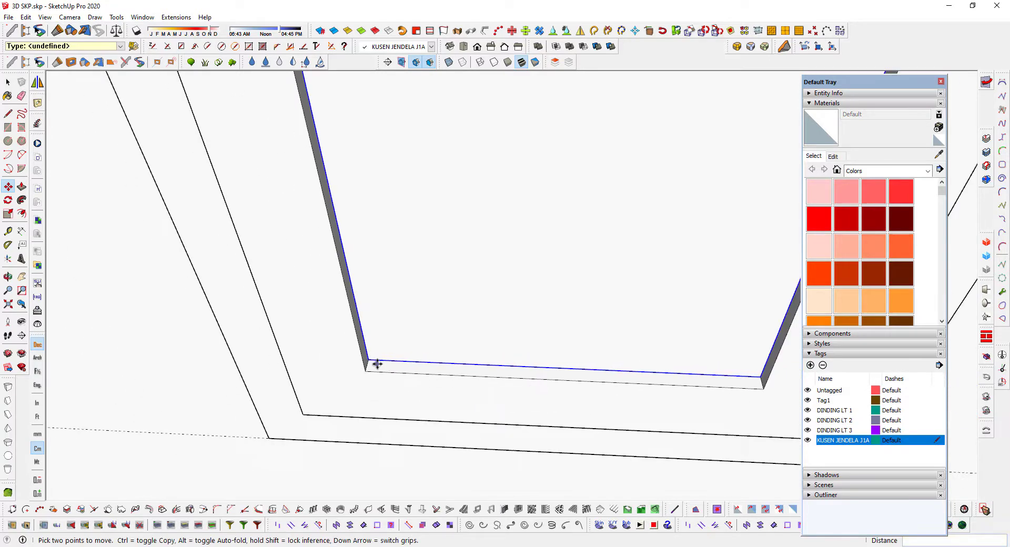
pyautogui.scroll(-5, 378, 363)
pyautogui.press('space')
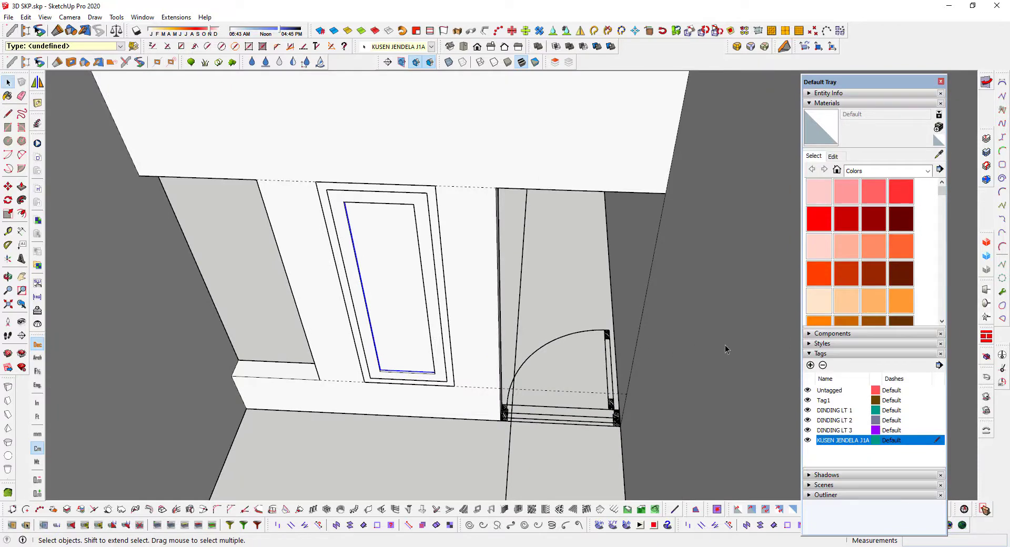
pyautogui.moveTo(384, 316); pyautogui.dragTo(335, 292, button='middle')
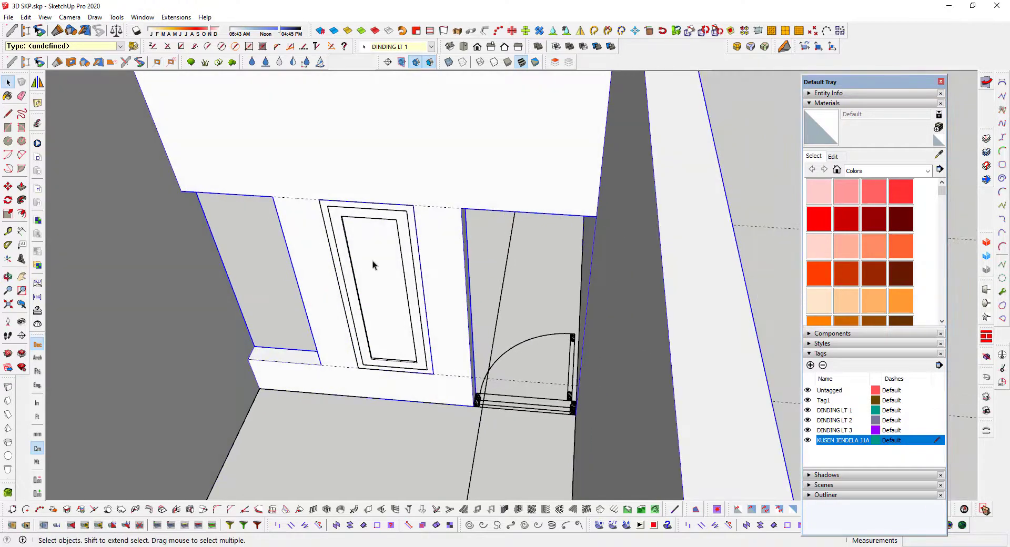
pyautogui.scroll(-2, 373, 264)
pyautogui.scroll(3, 368, 258)
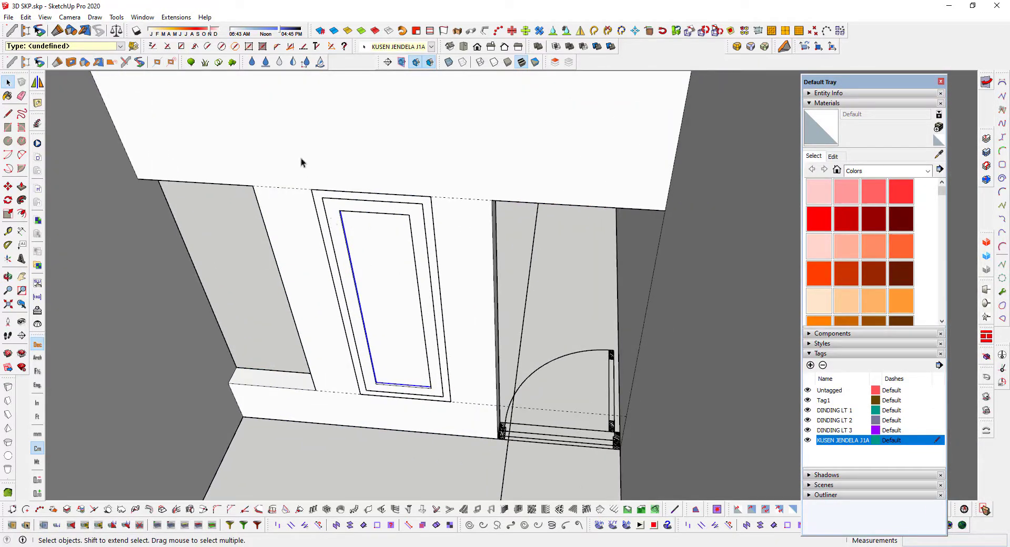
pyautogui.moveTo(290, 157); pyautogui.dragTo(461, 423)
pyautogui.moveTo(421, 398)
pyautogui.mouseDown(button='middle')
pyautogui.moveTo(343, 421)
pyautogui.moveTo(386, 481)
pyautogui.moveTo(617, 483)
pyautogui.moveTo(439, 397)
pyautogui.mouseUp(button='middle')
pyautogui.scroll(-3, 439, 397)
pyautogui.rightClick(419, 339)
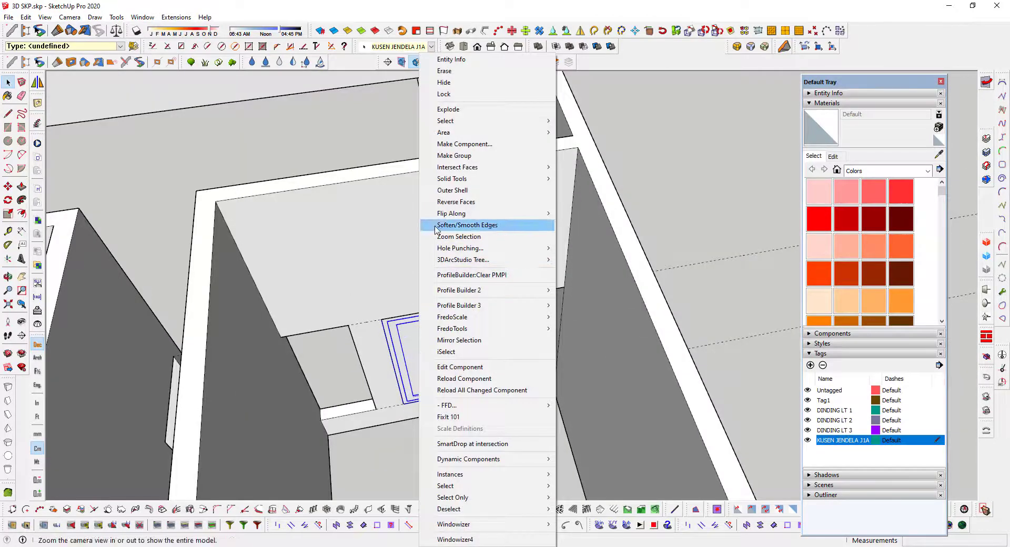
pyautogui.click(703, 240)
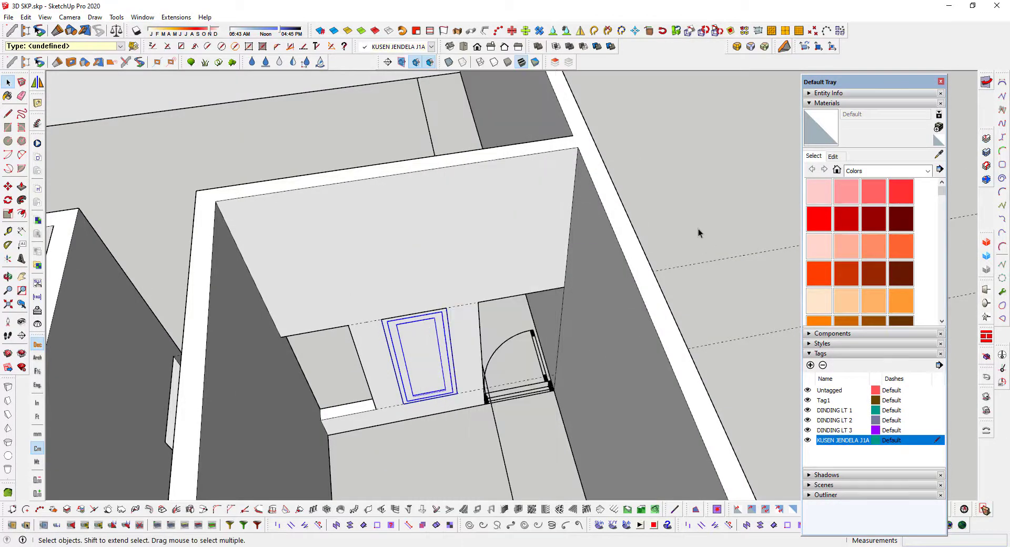
pyautogui.click(699, 228)
# Group the window's glass, sash and frame components together and deselect the group.
pyautogui.scroll(2, 602, 285)
pyautogui.click(380, 370)
pyautogui.scroll(5, 363, 352)
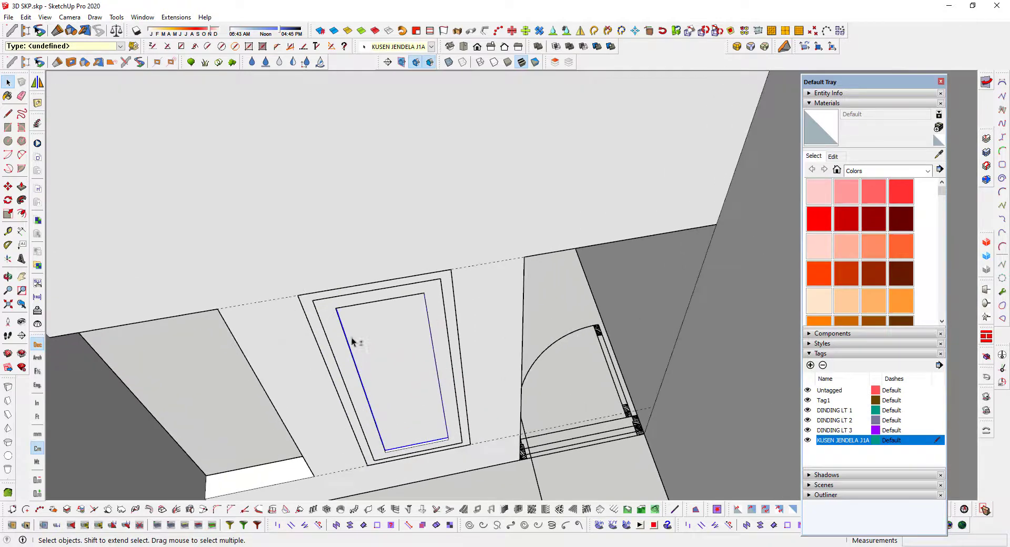
pyautogui.keyDown('shift'); pyautogui.click(316, 322); pyautogui.keyUp('shift')
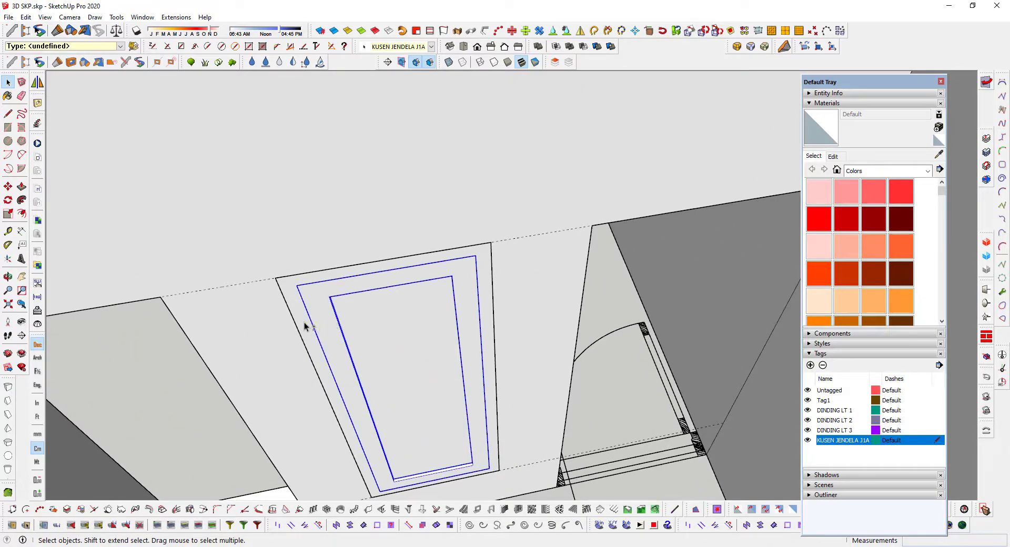
pyautogui.scroll(-6, 316, 319)
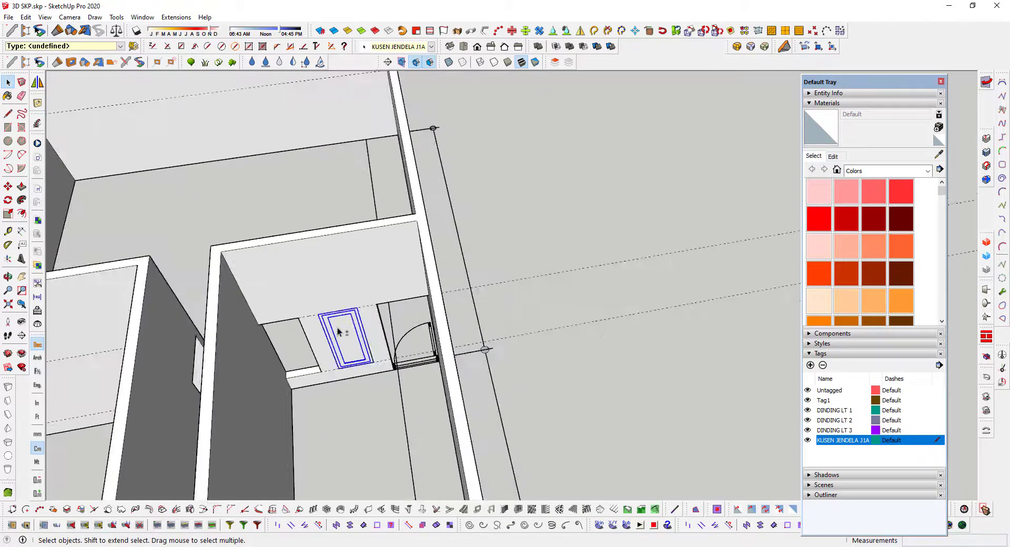
pyautogui.moveTo(337, 327); pyautogui.dragTo(302, 303, button='middle')
pyautogui.scroll(3, 343, 329)
pyautogui.rightClick(343, 329)
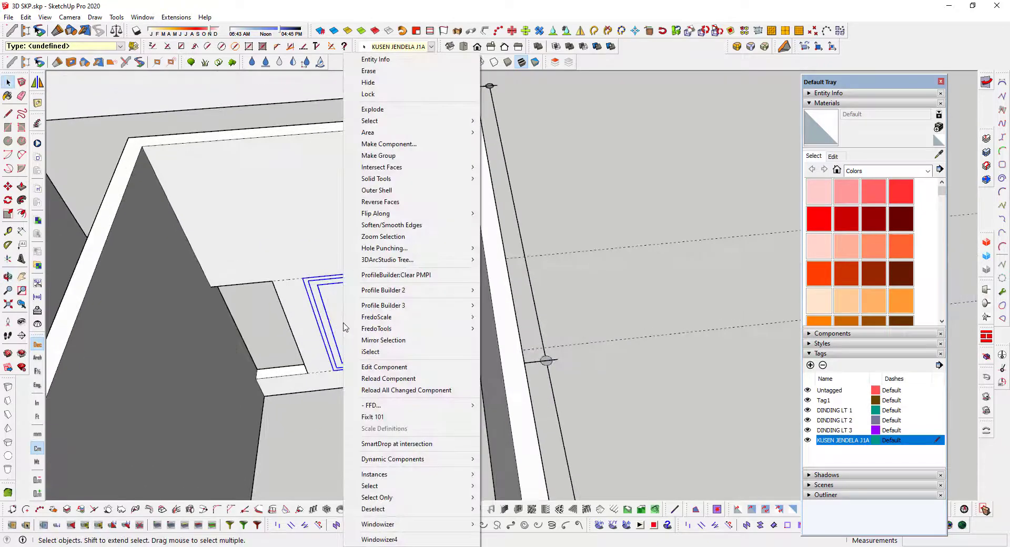
pyautogui.click(392, 156)
pyautogui.scroll(-5, 577, 192)
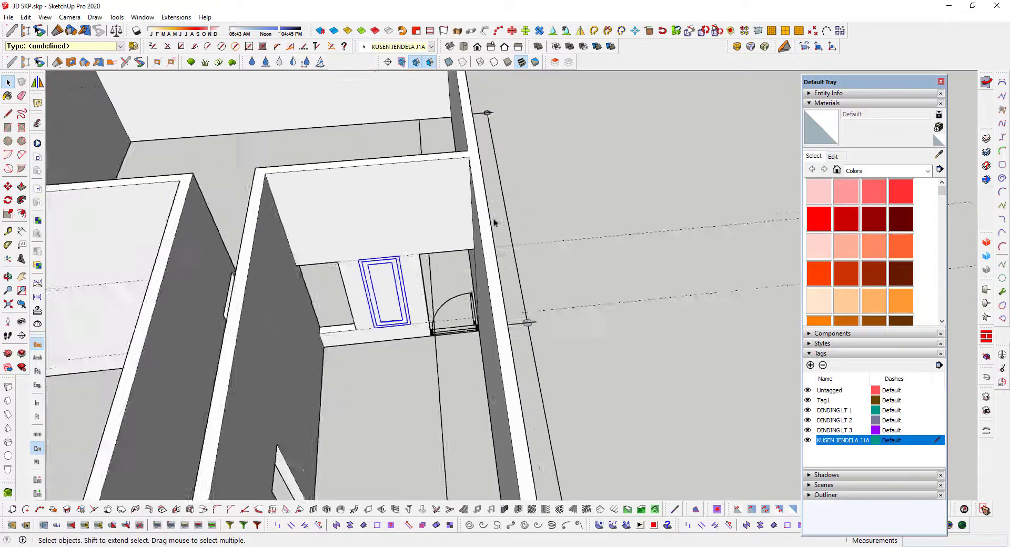
pyautogui.click(577, 193)
# Copy the grouped J1A window from its opening beside the door into the neighbouring corner opening of the same wall.
pyautogui.scroll(8, 427, 253)
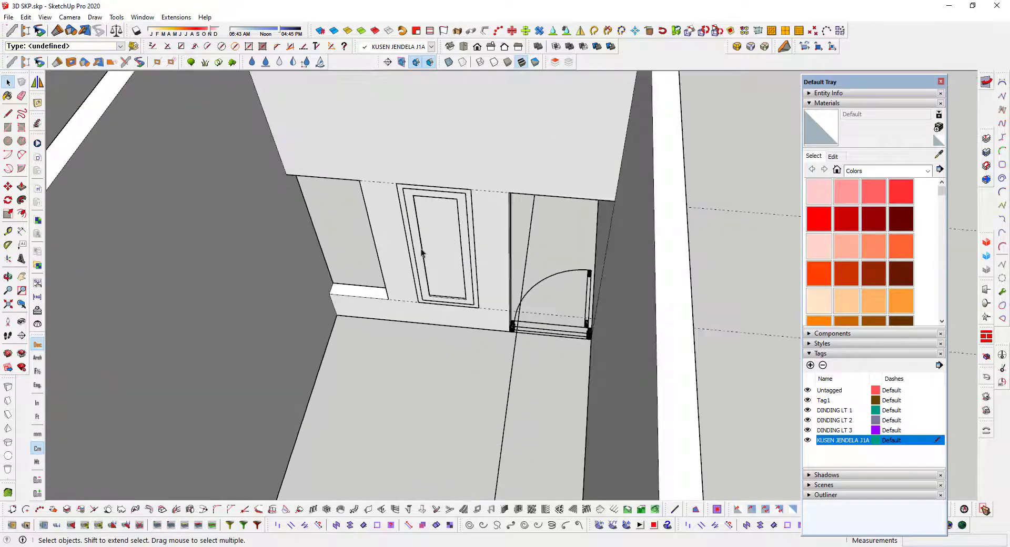
pyautogui.press('m')
pyautogui.scroll(2, 482, 206)
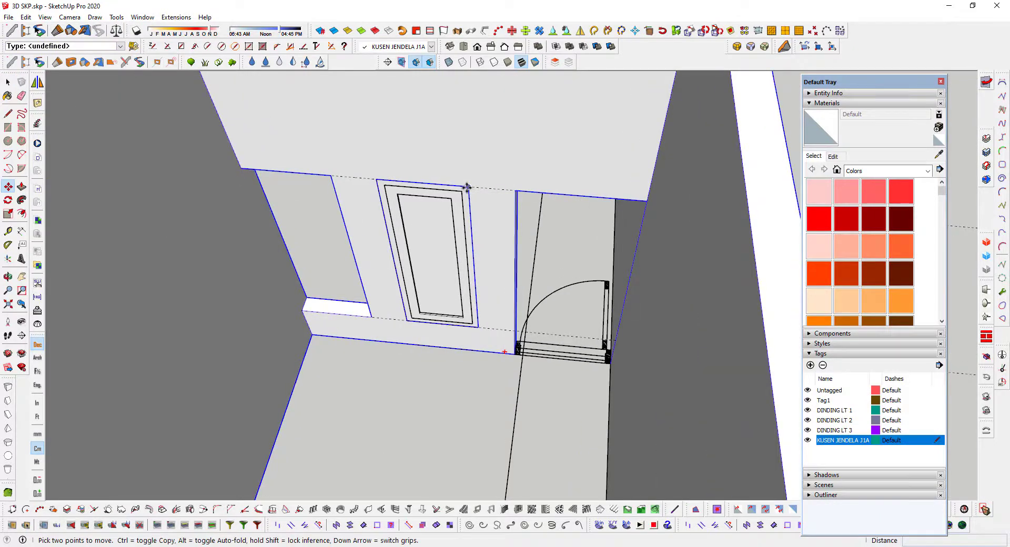
pyautogui.press('space')
pyautogui.press('m')
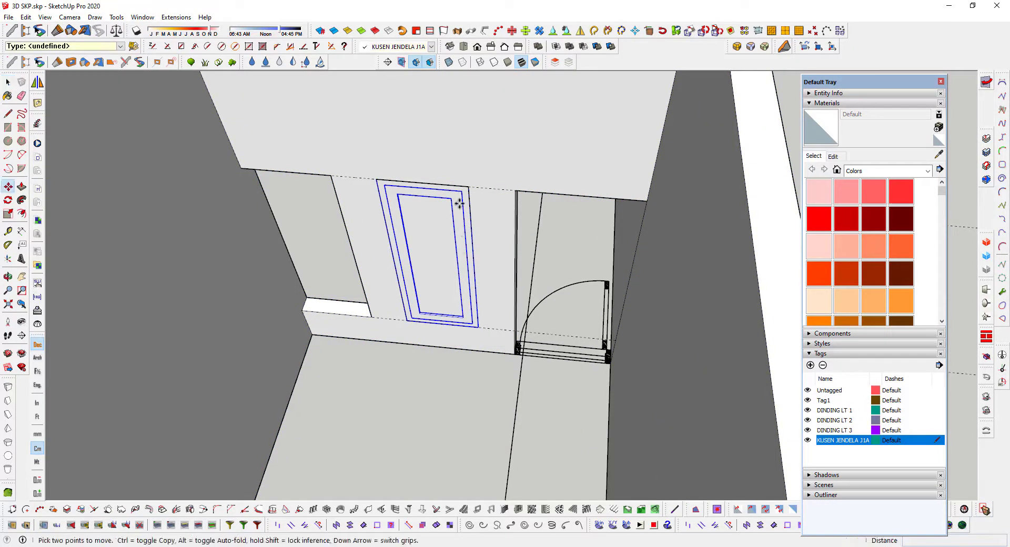
pyautogui.press('ctrl')
pyautogui.click(468, 186)
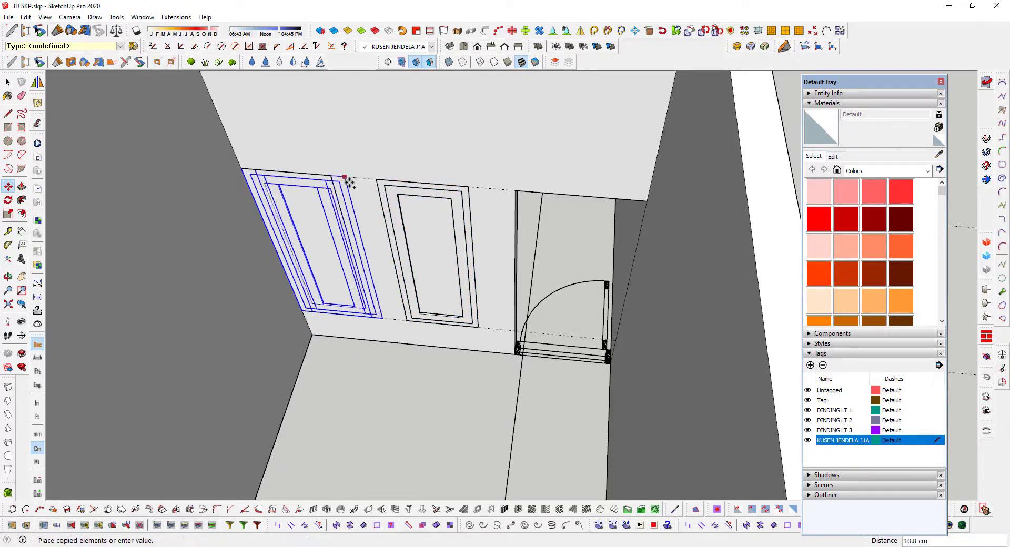
# Copy the corner window to the nearest opening in the adjoining long side wall.
pyautogui.scroll(-2, 431, 206)
pyautogui.scroll(-3, 430, 211)
pyautogui.moveTo(404, 265); pyautogui.dragTo(456, 212, button='middle')
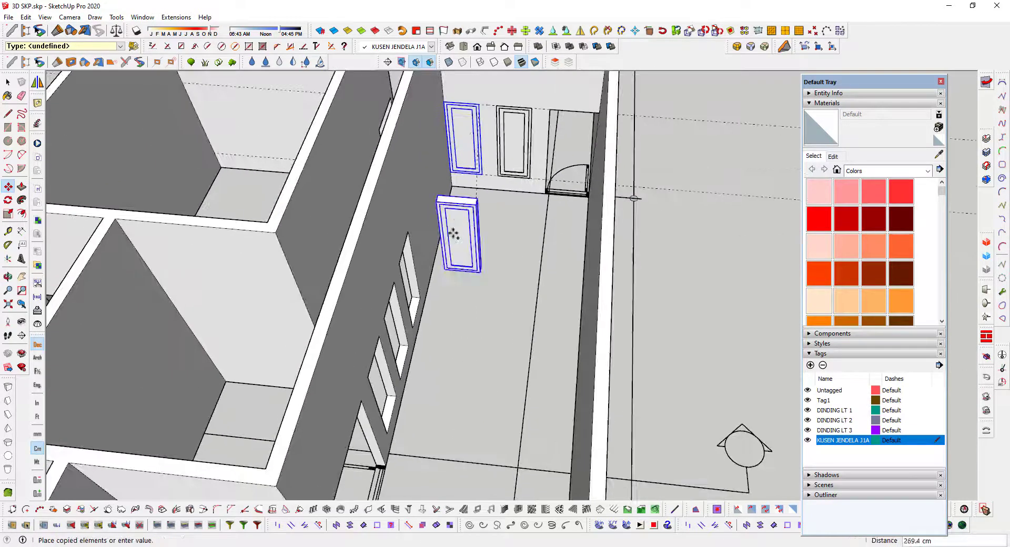
pyautogui.scroll(2, 418, 269)
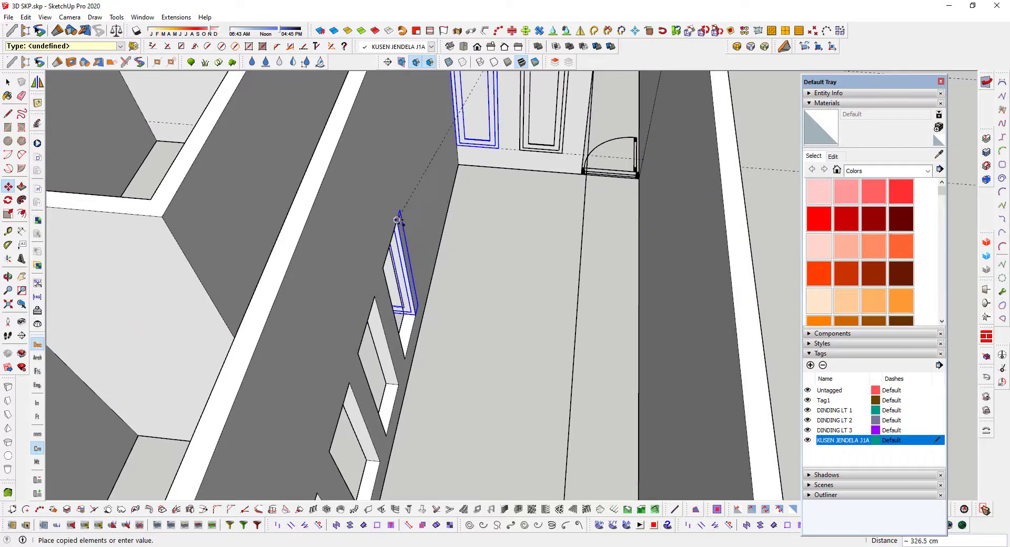
pyautogui.click(424, 276)
# Rotate the copied window around its lower corner about the vertical axis so it runs parallel to the side wall.
pyautogui.moveTo(424, 277); pyautogui.dragTo(335, 315, button='middle')
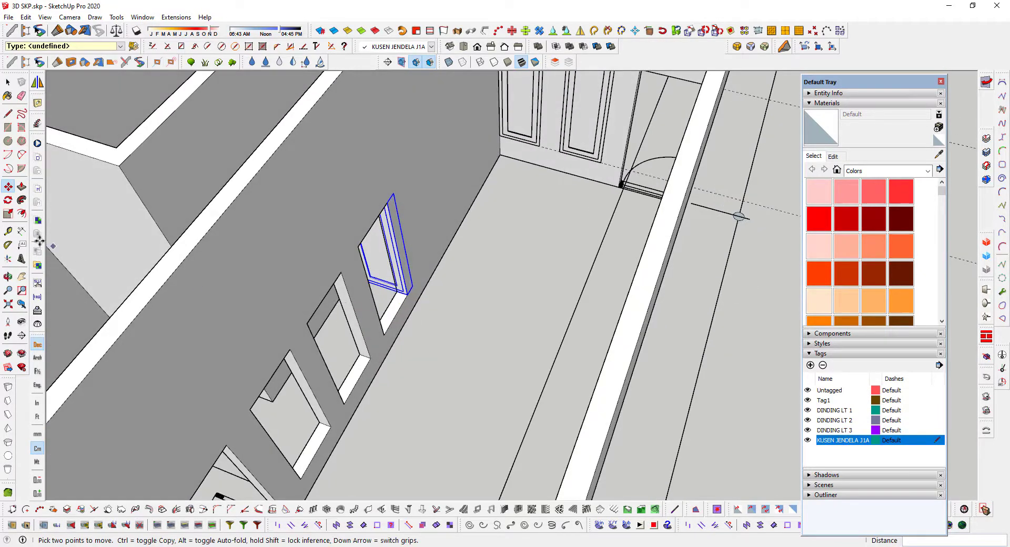
pyautogui.click(7, 200)
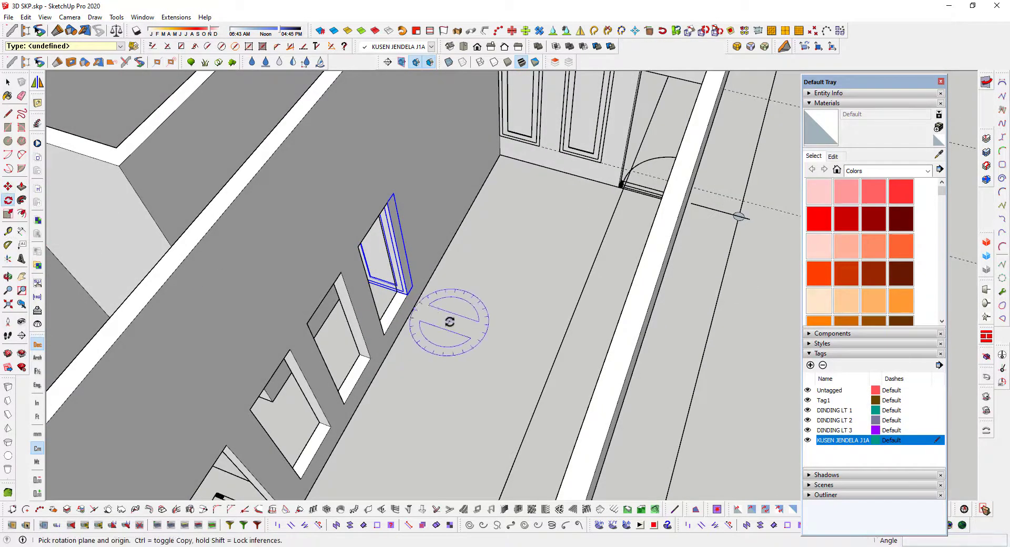
pyautogui.scroll(5, 450, 322)
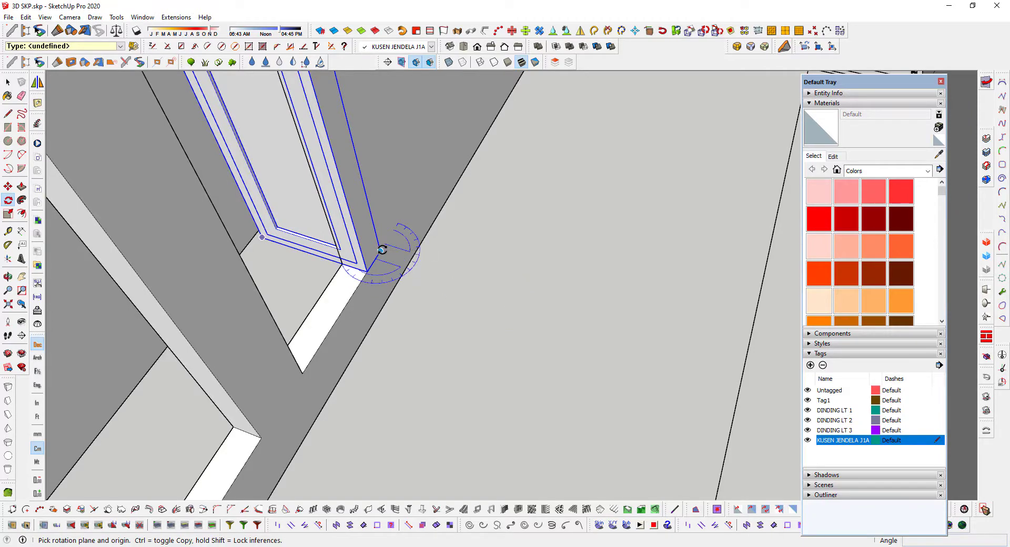
pyautogui.click(381, 250)
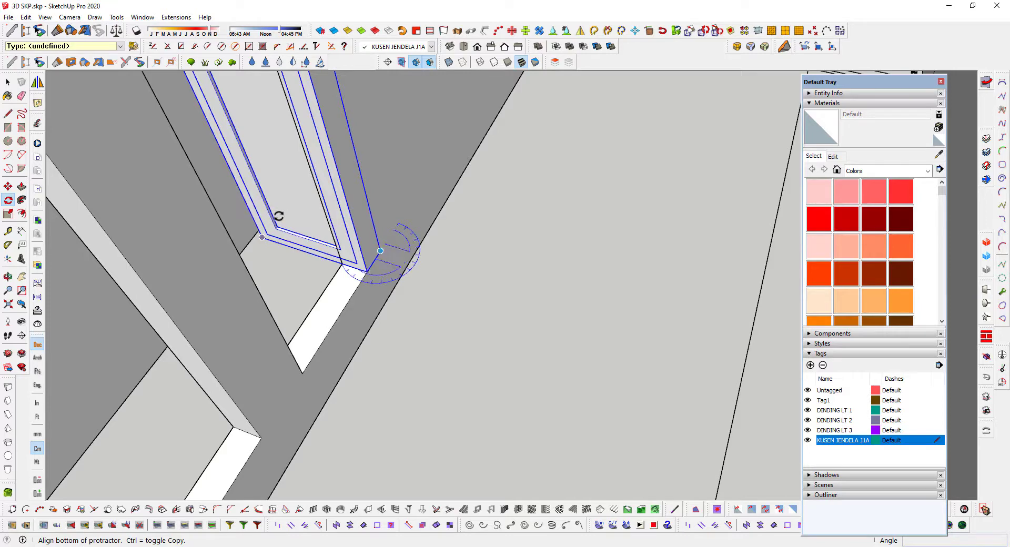
pyautogui.click(277, 218)
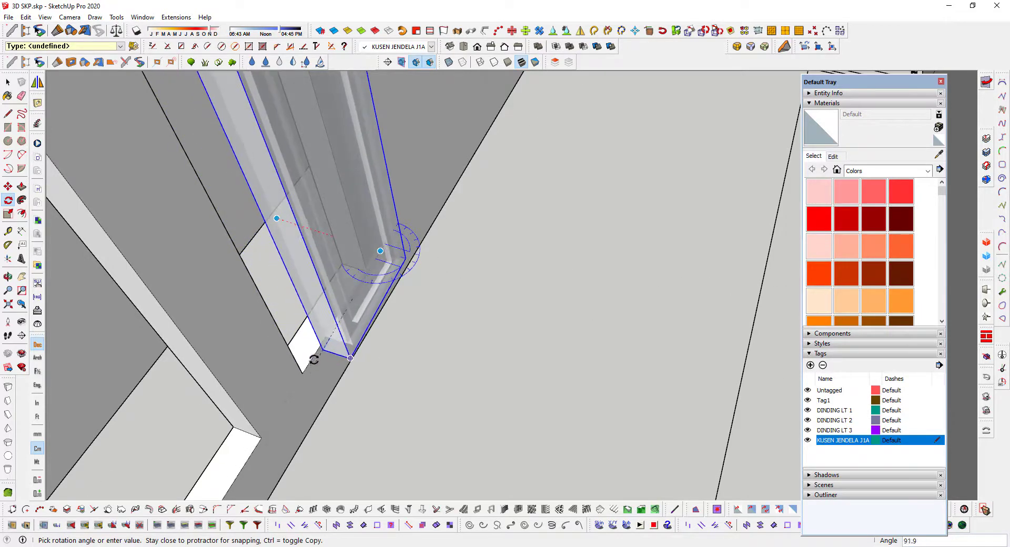
pyautogui.click(315, 354)
# Move the rotated window by its upper corner into the side wall's nearest opening, aligned with the opening's corner.
pyautogui.scroll(-5, 411, 317)
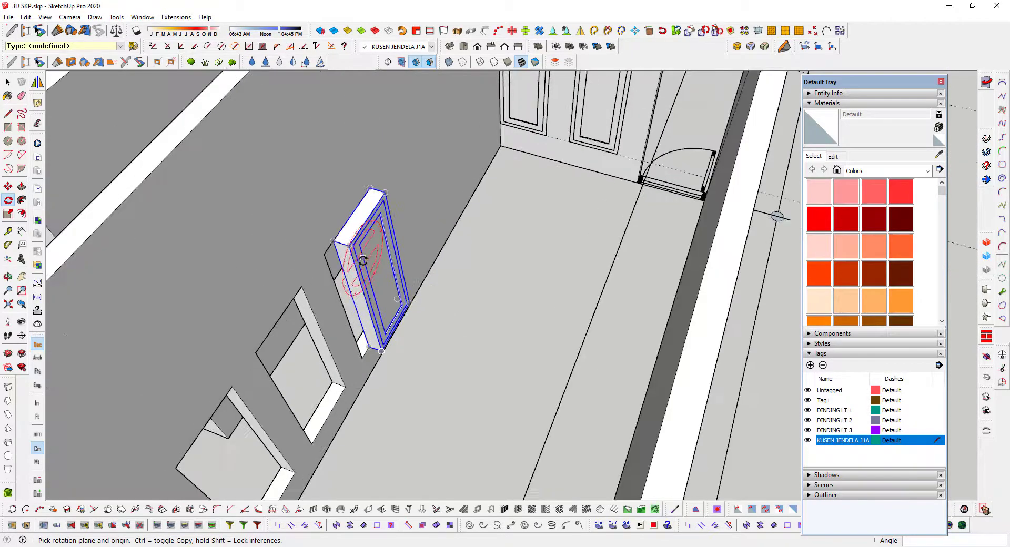
pyautogui.press('m')
pyautogui.scroll(2, 352, 254)
pyautogui.click(348, 244)
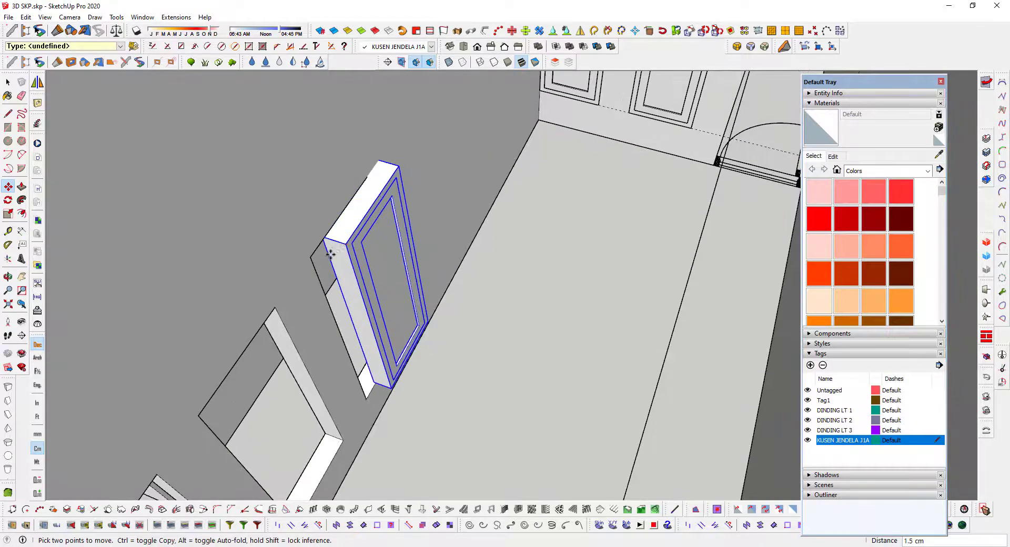
pyautogui.scroll(1, 322, 255)
pyautogui.click(307, 258)
# Copy the side-wall window corner to corner into the middle opening of that wall.
pyautogui.scroll(-3, 456, 278)
pyautogui.scroll(-2, 457, 277)
pyautogui.moveTo(457, 279); pyautogui.dragTo(366, 290, button='middle')
pyautogui.scroll(2, 388, 253)
pyautogui.click(393, 237)
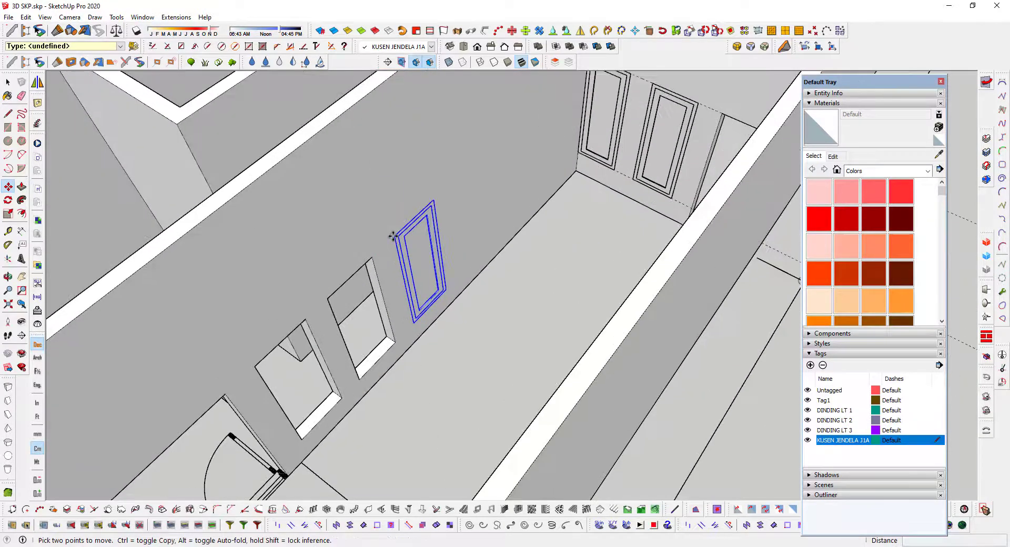
pyautogui.press('ctrl')
pyautogui.click(328, 299)
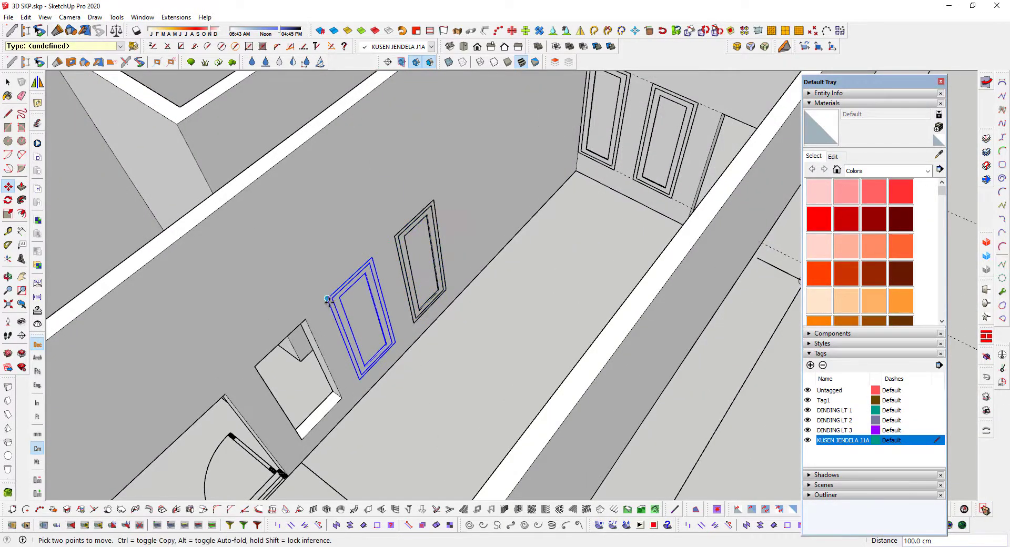
# Copy the middle window into the side wall's remaining window opening beside the door, and clear the selection.
pyautogui.click(328, 300)
pyautogui.press('ctrl')
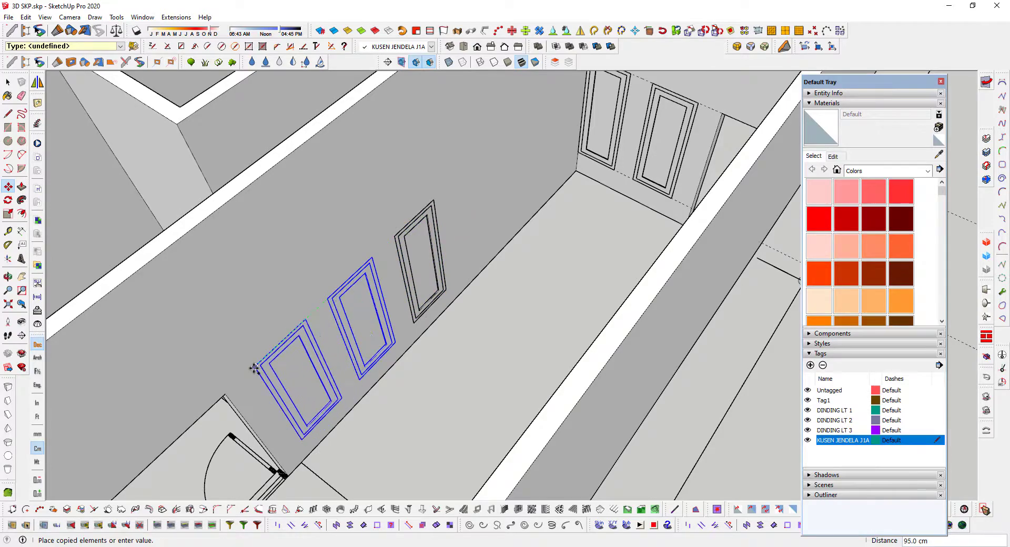
pyautogui.click(255, 367)
pyautogui.scroll(-2, 398, 332)
pyautogui.moveTo(399, 331); pyautogui.dragTo(542, 259, button='middle')
pyautogui.press('space')
pyautogui.click(719, 367)
# Inspect the fit of the copied windows in the side wall and in the wall next to the door.
pyautogui.moveTo(457, 308); pyautogui.dragTo(524, 313, button='middle')
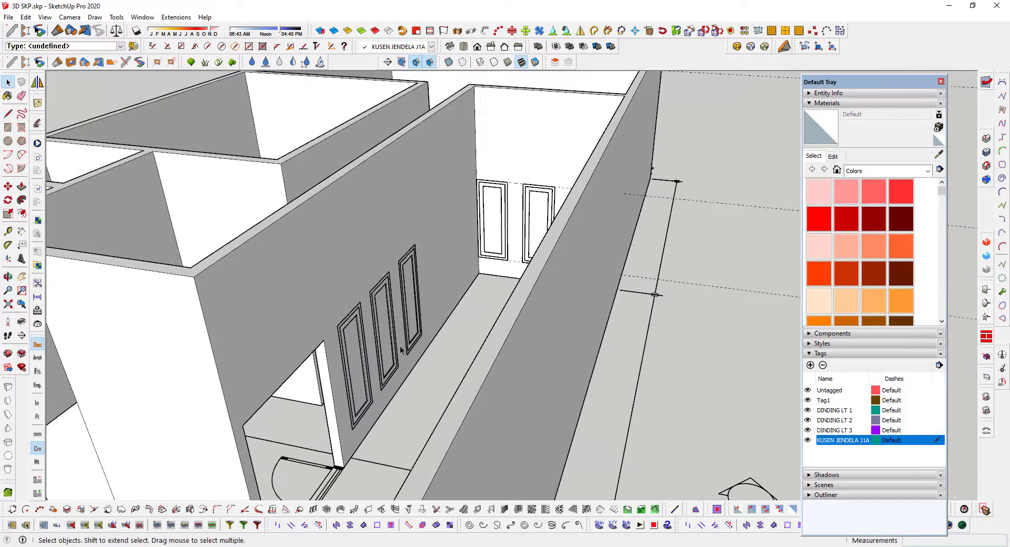
pyautogui.scroll(3, 426, 306)
pyautogui.moveTo(426, 303); pyautogui.dragTo(397, 291, button='middle')
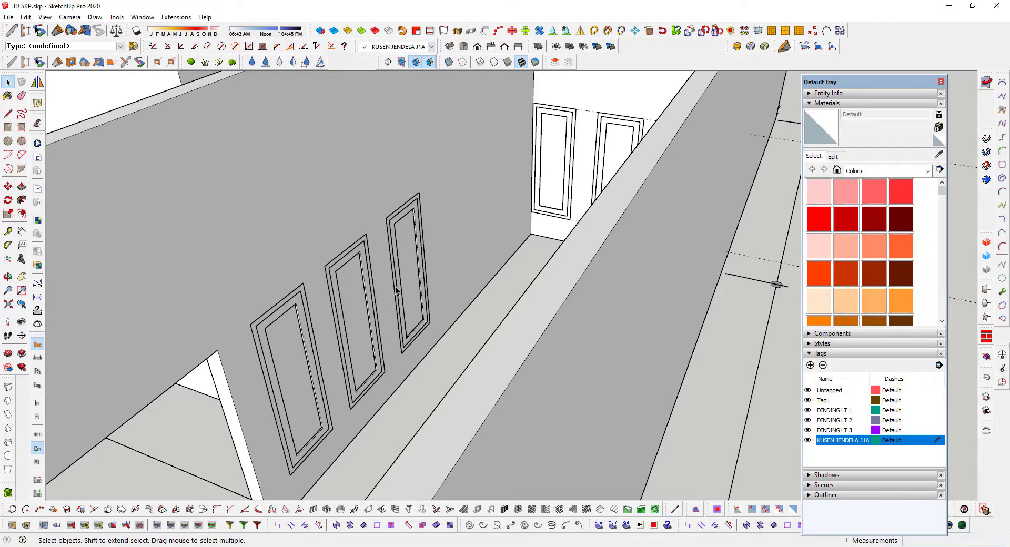
pyautogui.scroll(-4, 467, 158)
pyautogui.moveTo(470, 147); pyautogui.dragTo(518, 228, button='middle')
pyautogui.scroll(4, 538, 158)
pyautogui.keyDown('shift'); pyautogui.moveTo(511, 156); pyautogui.dragTo(481, 213, button='middle'); pyautogui.keyUp('shift')
pyautogui.scroll(4, 482, 208)
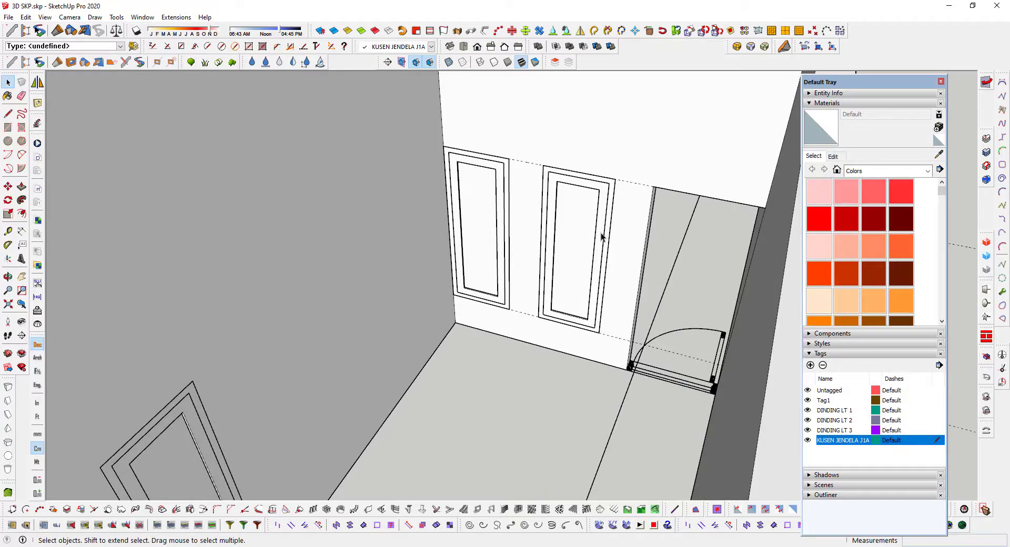
# Open the glass component in the window beside the door, paint it with Translucent Glass Gray, and leave component editing.
pyautogui.moveTo(585, 236)
pyautogui.mouseDown(button='middle')
pyautogui.moveTo(564, 232)
pyautogui.moveTo(584, 235)
pyautogui.mouseUp(button='middle')
pyautogui.scroll(3, 582, 219)
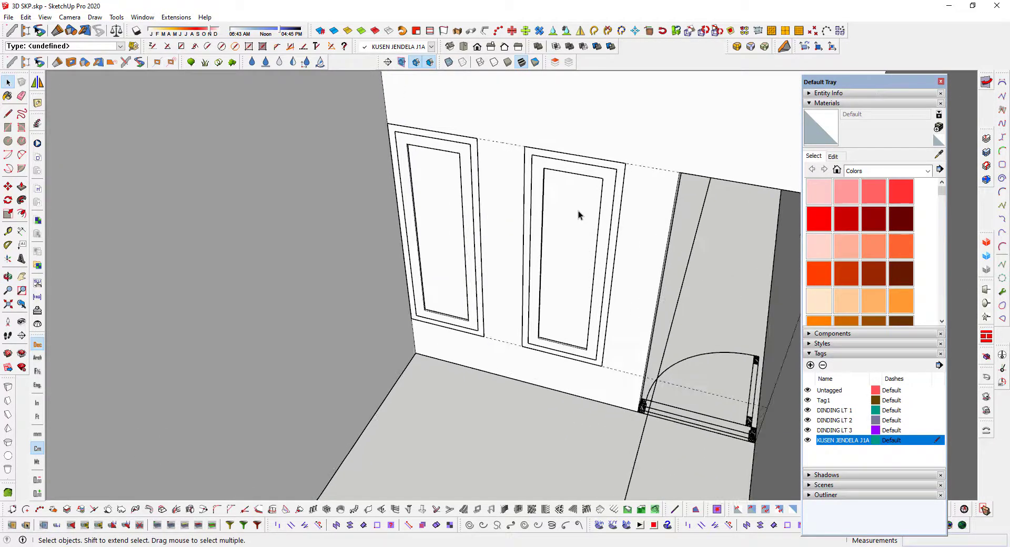
pyautogui.click(578, 211)
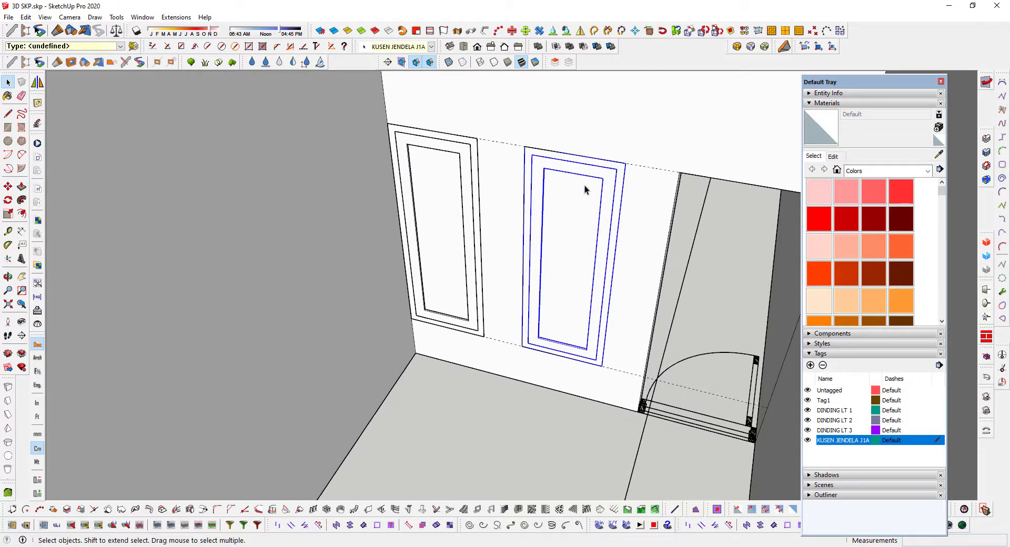
pyautogui.doubleClick(575, 205)
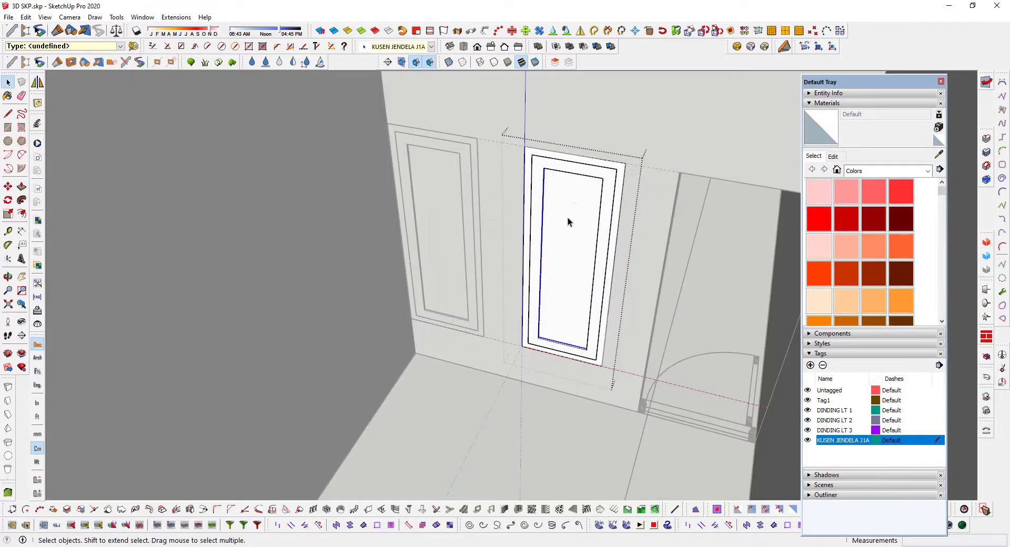
pyautogui.doubleClick(568, 221)
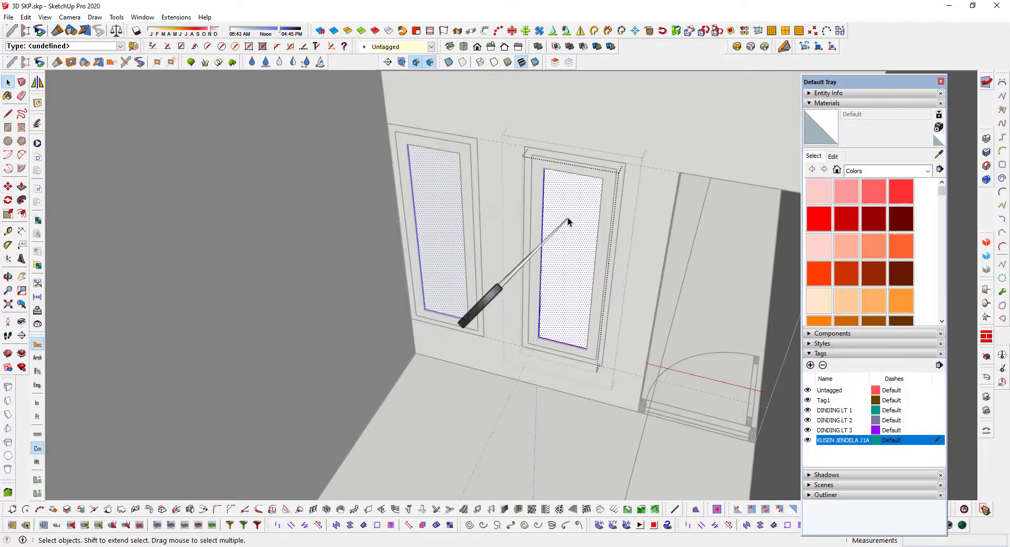
pyautogui.click(927, 171)
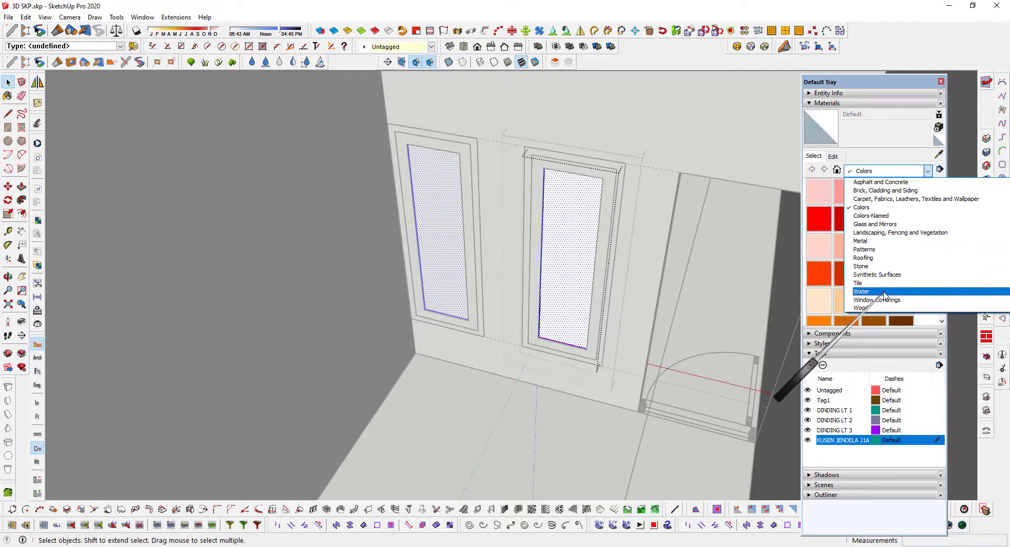
pyautogui.click(880, 224)
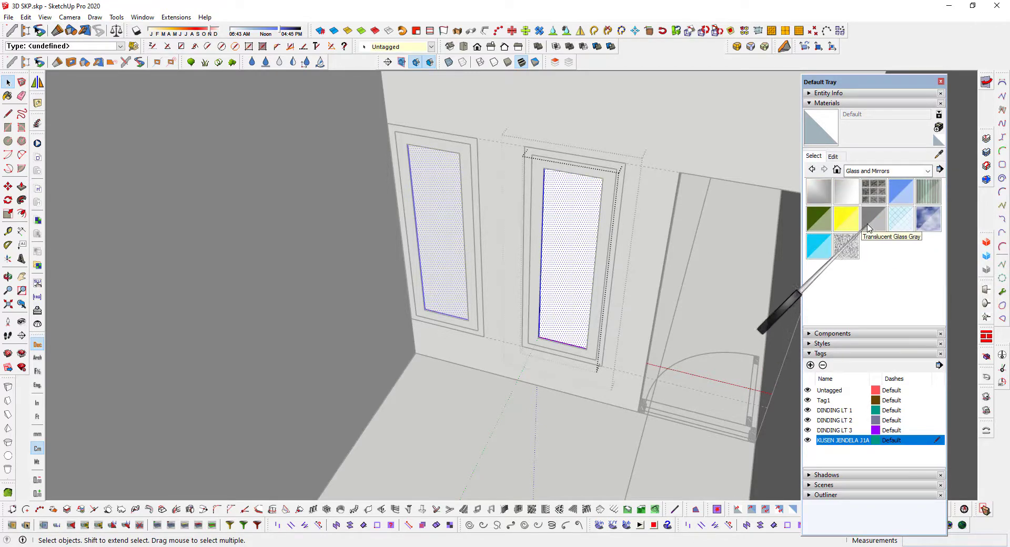
pyautogui.click(868, 228)
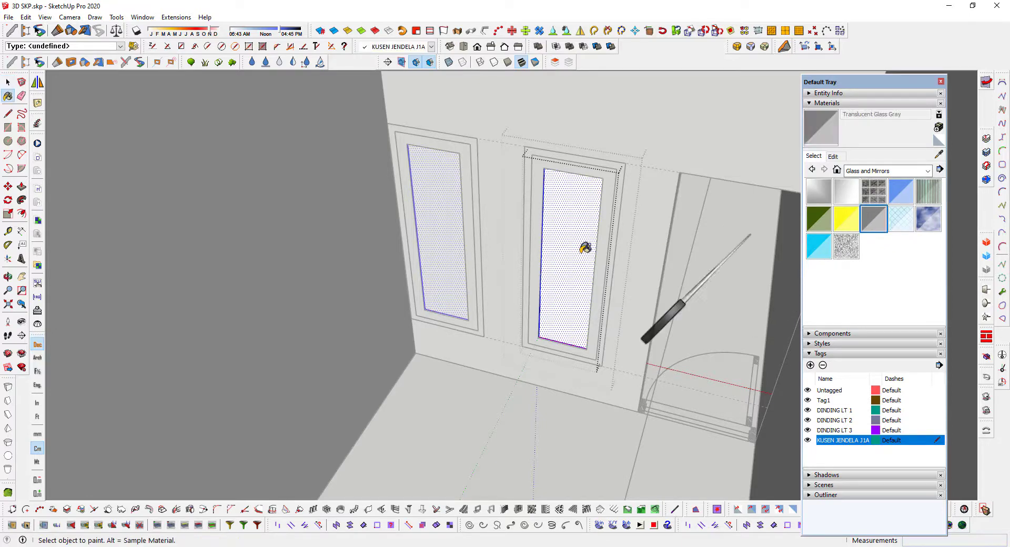
pyautogui.click(580, 203)
pyautogui.scroll(-8, 581, 202)
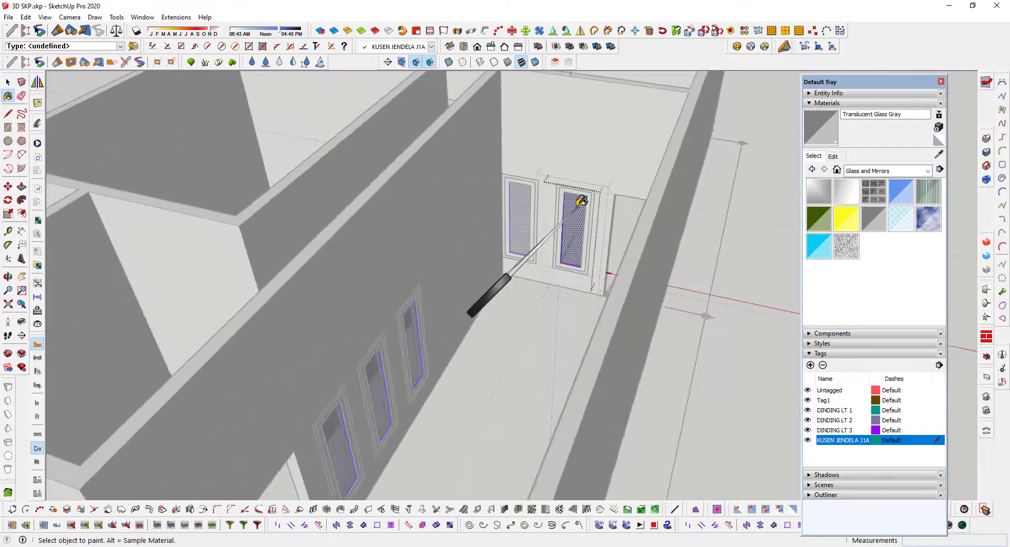
pyautogui.press('space')
pyautogui.click(714, 258)
# Open the outer frame component of the window beside the door and paint it with the Wood Veneer 01 material.
pyautogui.moveTo(567, 283); pyautogui.dragTo(490, 274, button='middle')
pyautogui.scroll(6, 437, 336)
pyautogui.moveTo(425, 314); pyautogui.dragTo(518, 269, button='middle')
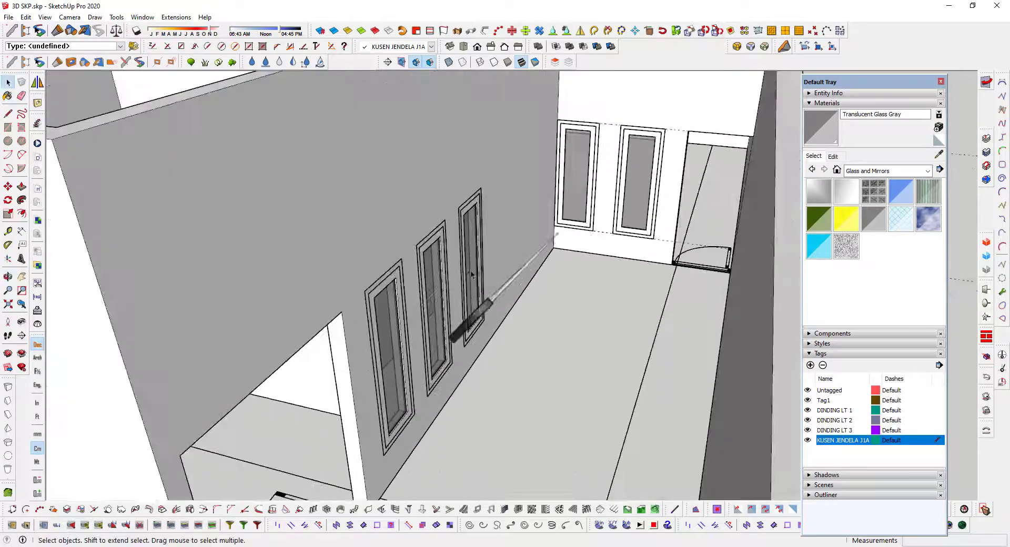
pyautogui.moveTo(438, 285); pyautogui.dragTo(505, 269, button='middle')
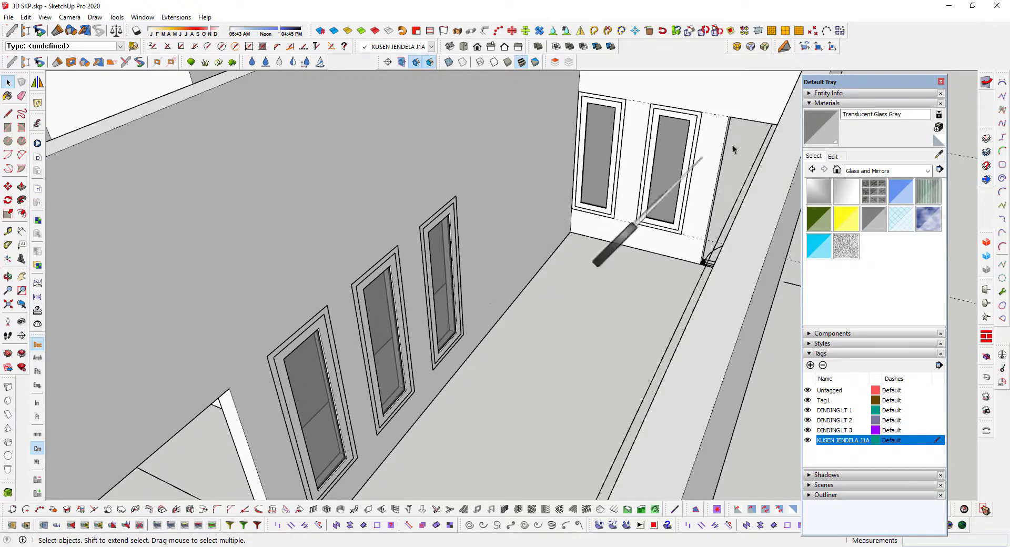
pyautogui.moveTo(734, 149); pyautogui.dragTo(613, 165, button='middle')
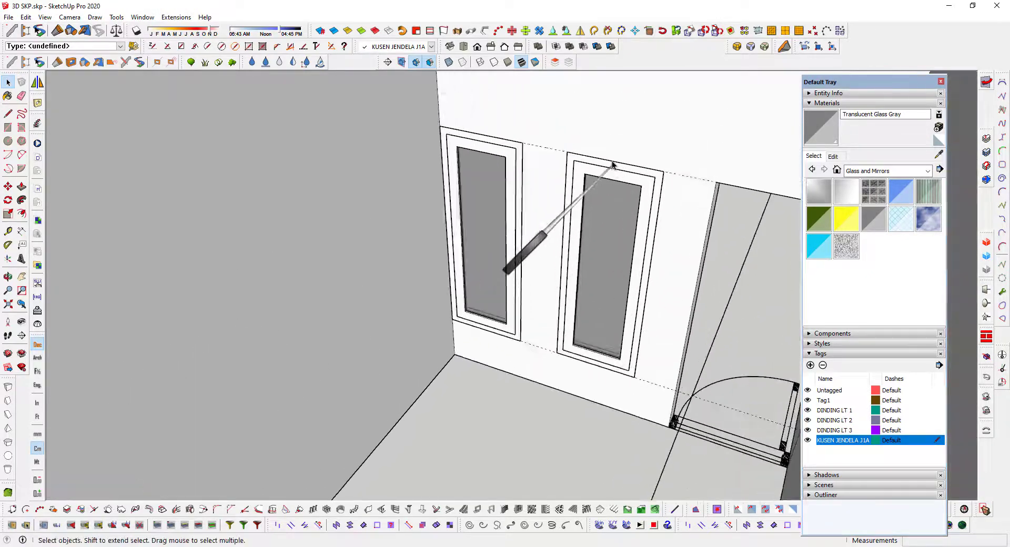
pyautogui.scroll(3, 613, 165)
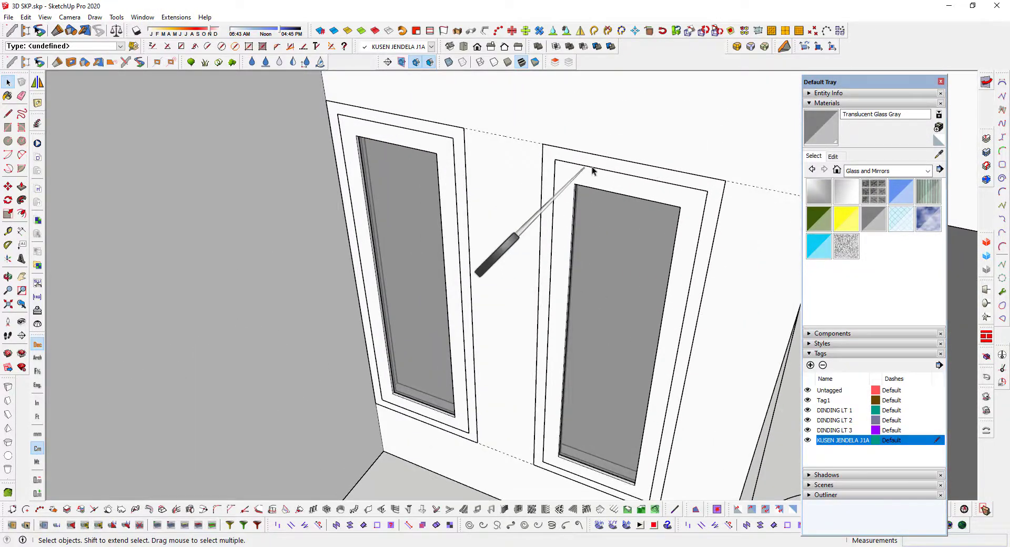
pyautogui.tripleClick(623, 174)
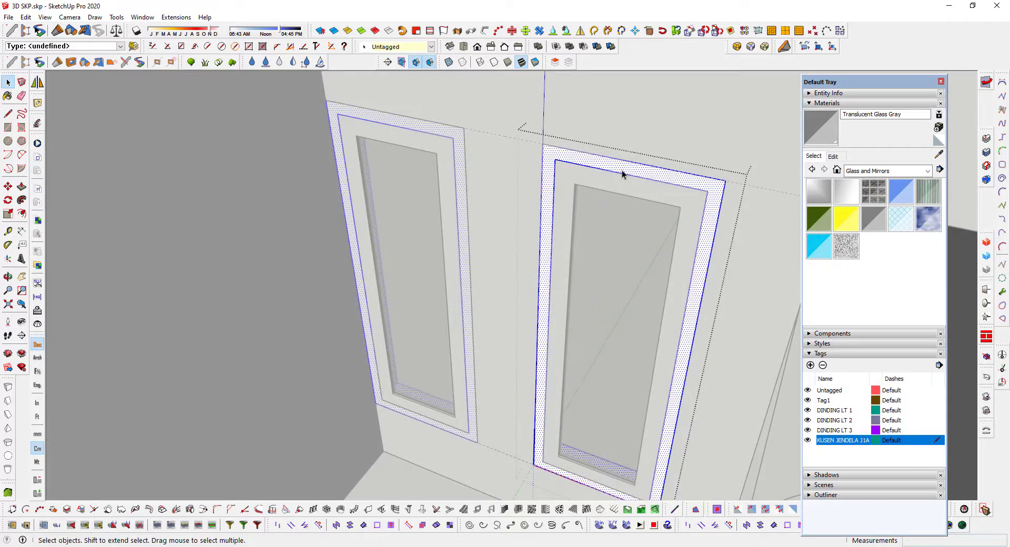
pyautogui.click(930, 172)
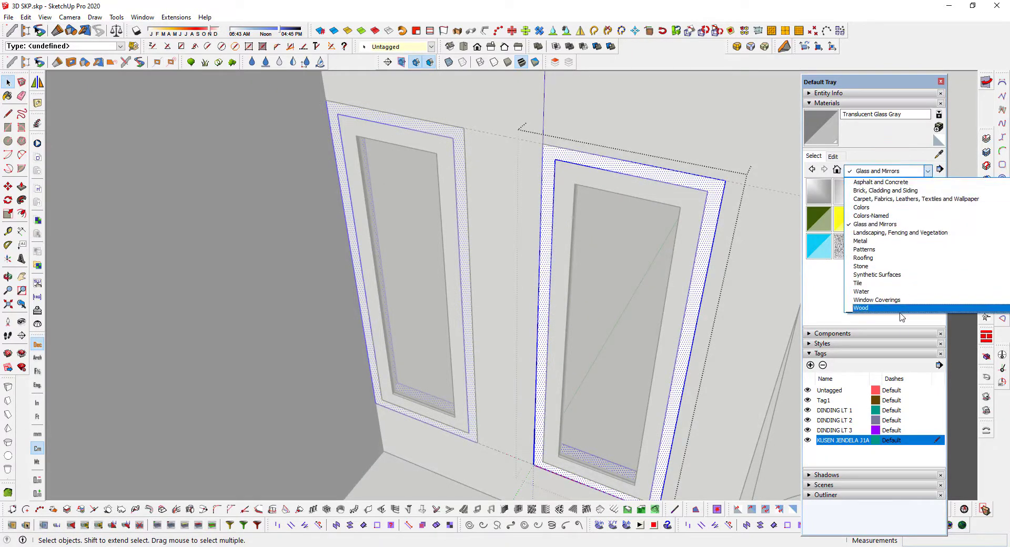
pyautogui.click(895, 309)
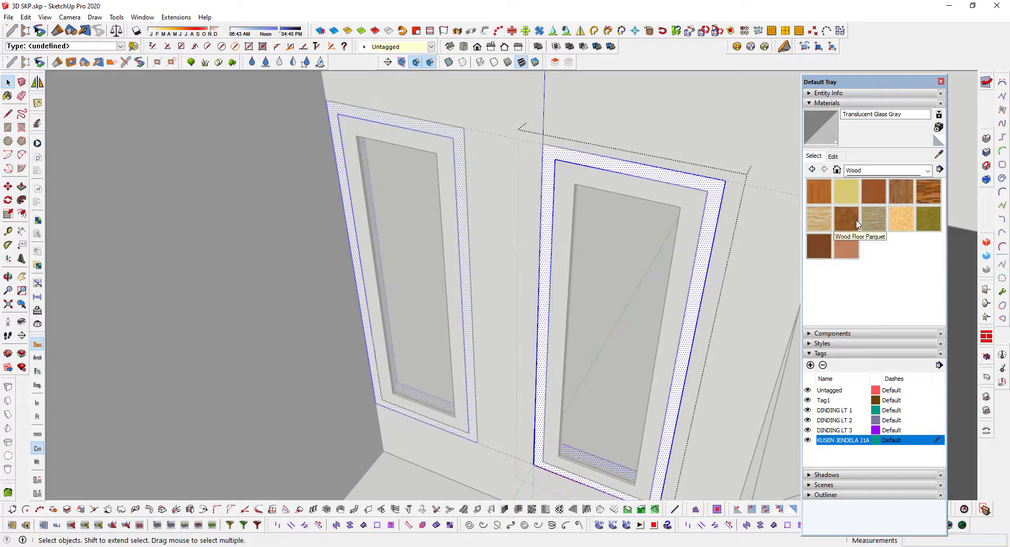
pyautogui.click(822, 249)
pyautogui.click(686, 172)
pyautogui.scroll(-2, 687, 173)
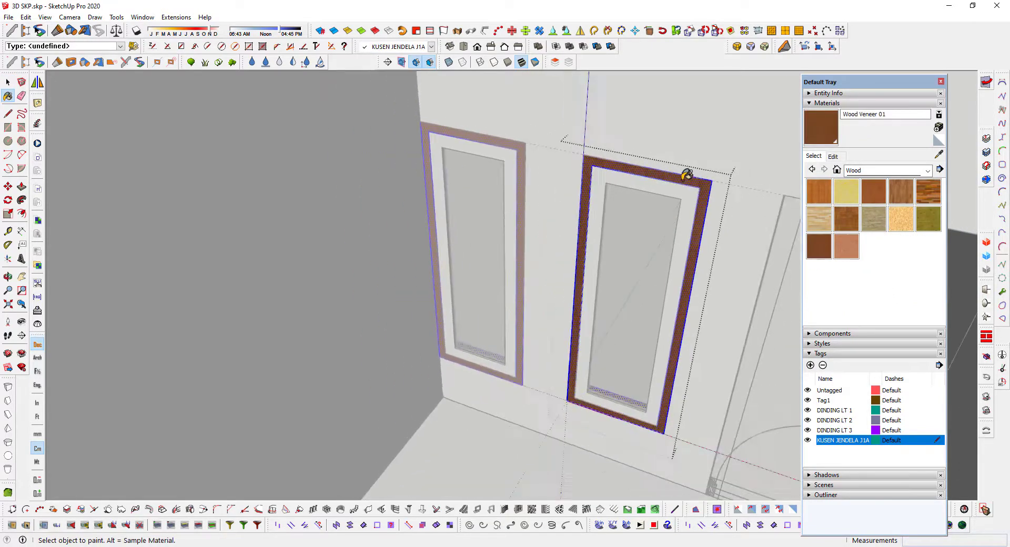
# Close the painted outer frame component for editing and clear the selection.
pyautogui.scroll(-5, 686, 173)
pyautogui.press('space')
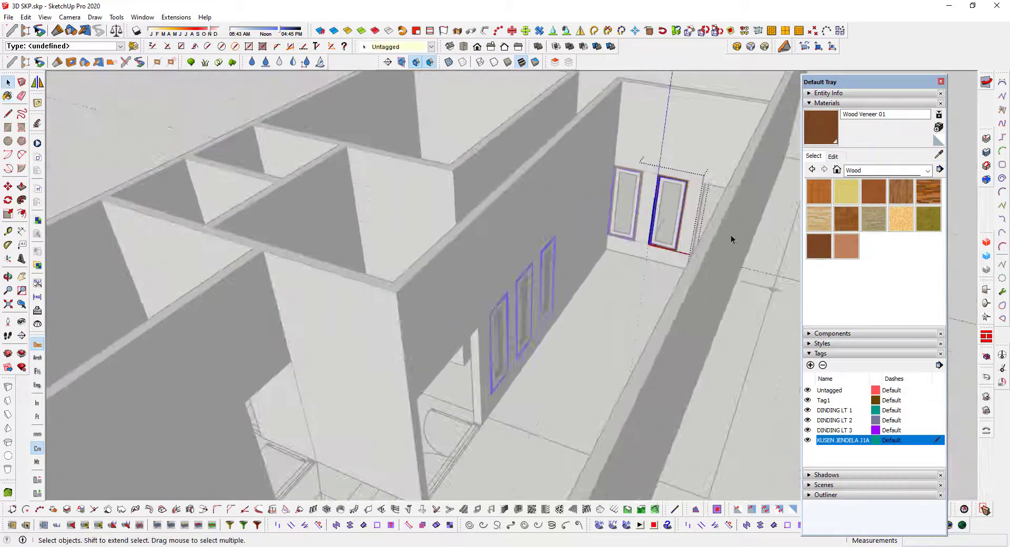
pyautogui.click(781, 329)
# Open the inner frame component of the end-wall window nearest the corner, paint it with Wood Veneer 01, and leave component editing.
pyautogui.scroll(8, 641, 296)
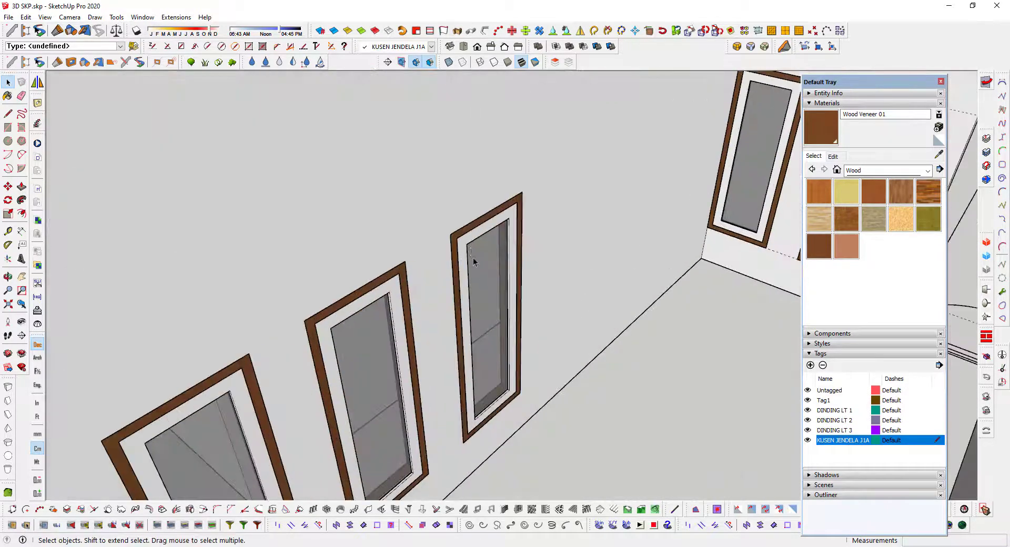
pyautogui.scroll(6, 470, 247)
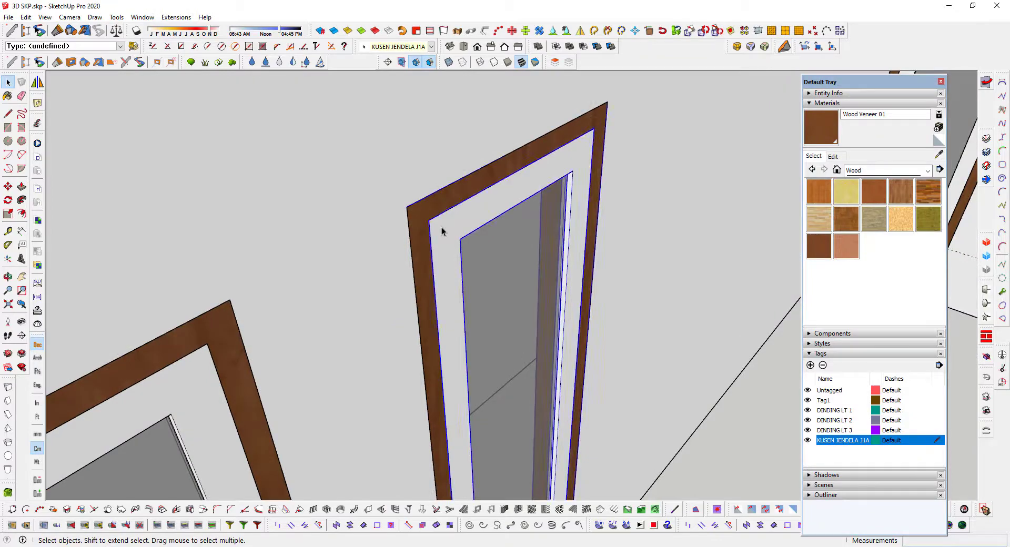
pyautogui.scroll(-6, 443, 232)
pyautogui.moveTo(628, 226); pyautogui.dragTo(508, 303, button='middle')
pyautogui.scroll(3, 687, 197)
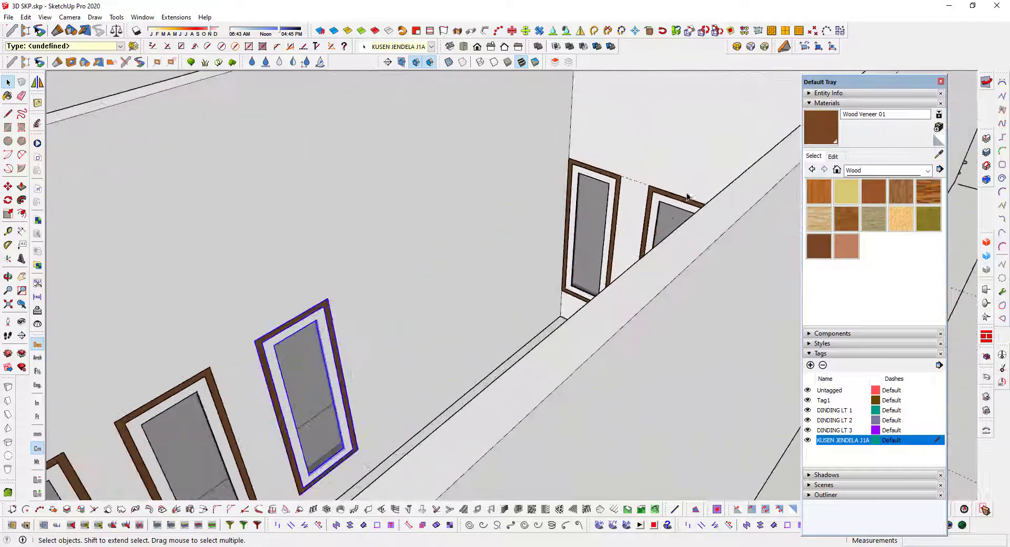
pyautogui.scroll(5, 687, 198)
pyautogui.doubleClick(613, 186)
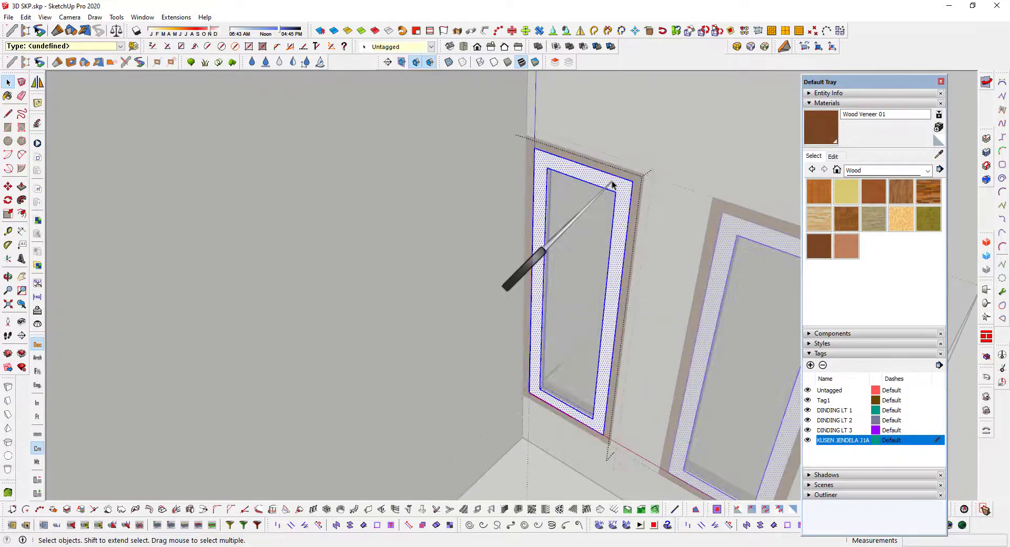
pyautogui.click(835, 130)
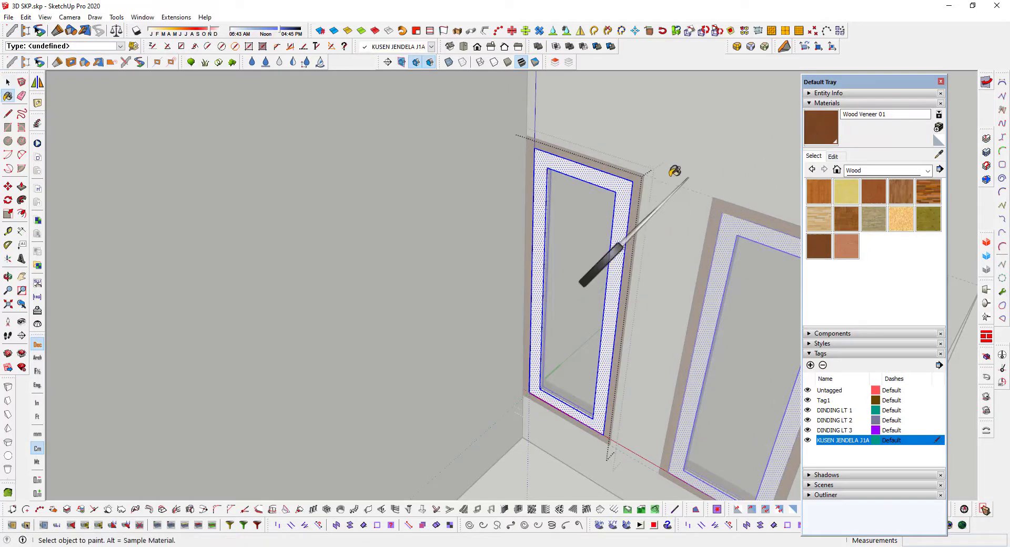
pyautogui.scroll(-10, 630, 183)
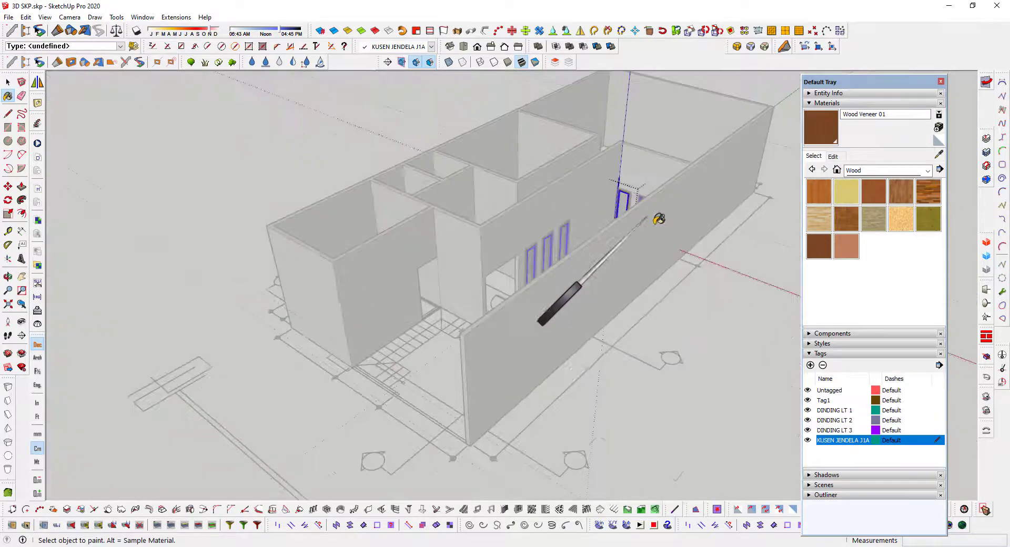
pyautogui.click(731, 343)
# Inspect the wood and glass materials on the windows in the side wall and the end wall.
pyautogui.moveTo(559, 226); pyautogui.dragTo(627, 213, button='middle')
pyautogui.scroll(6, 598, 217)
pyautogui.scroll(-6, 570, 210)
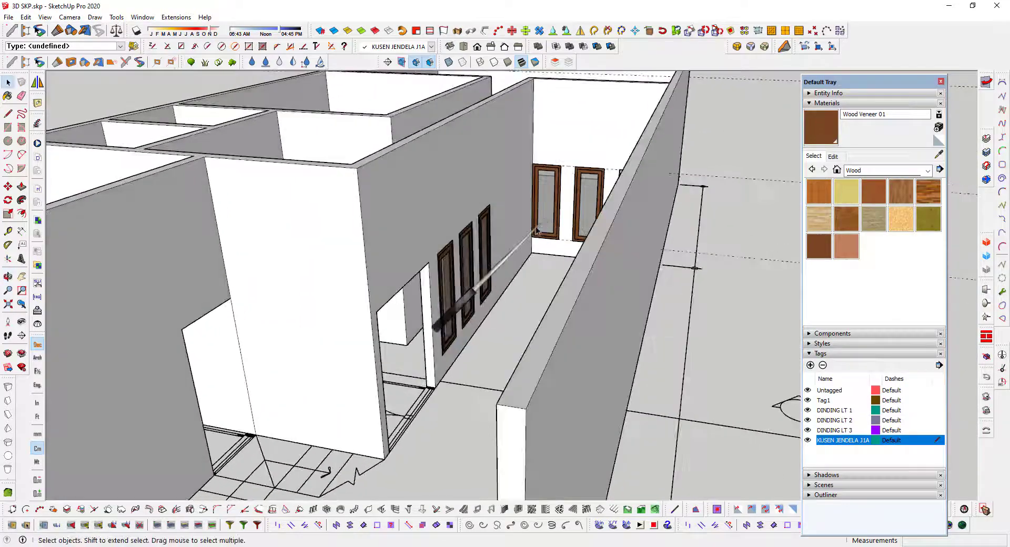
pyautogui.scroll(6, 564, 215)
pyautogui.scroll(8, 564, 215)
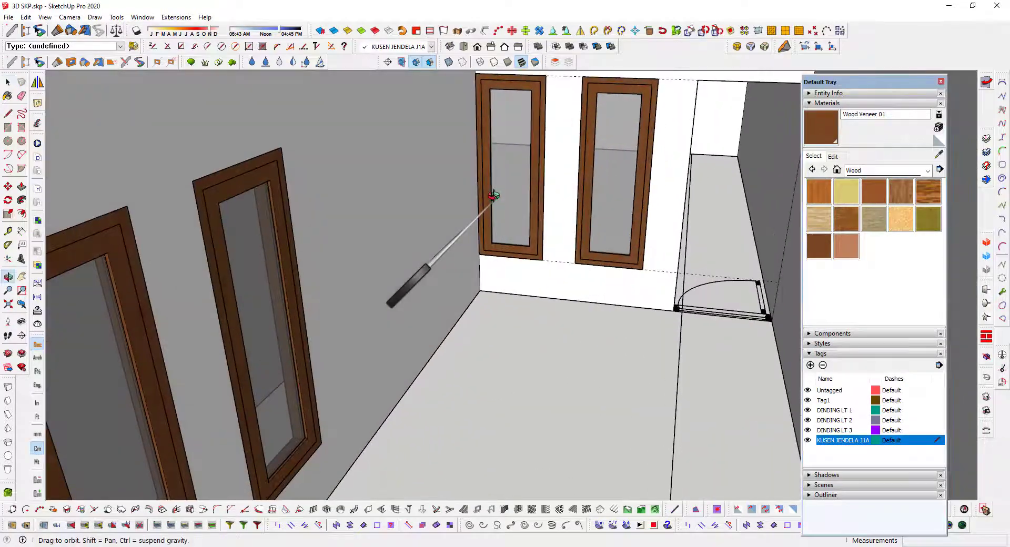
pyautogui.scroll(-5, 699, 251)
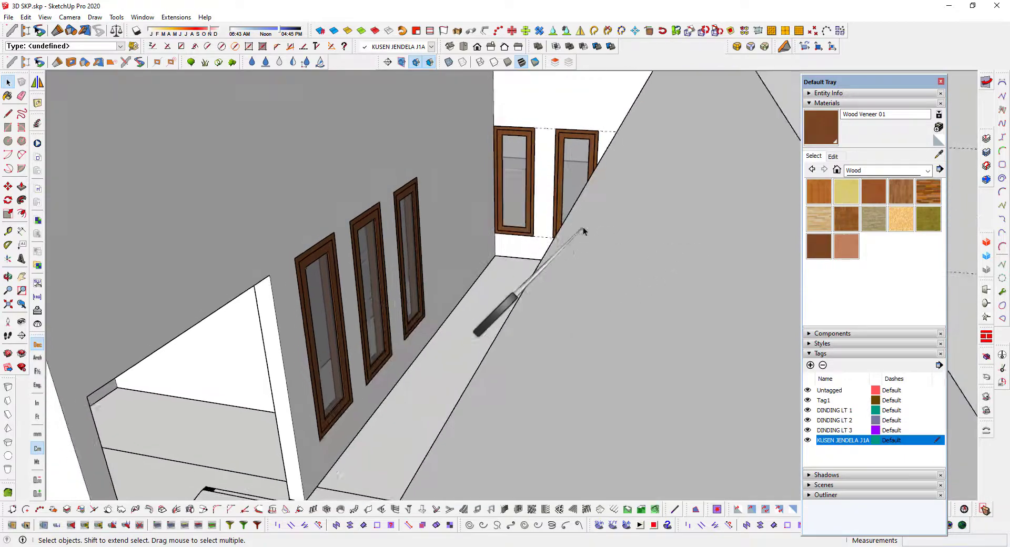
pyautogui.moveTo(584, 230); pyautogui.dragTo(416, 377, button='middle')
pyautogui.scroll(-3, 509, 247)
pyautogui.scroll(-3, 508, 247)
pyautogui.scroll(4, 425, 291)
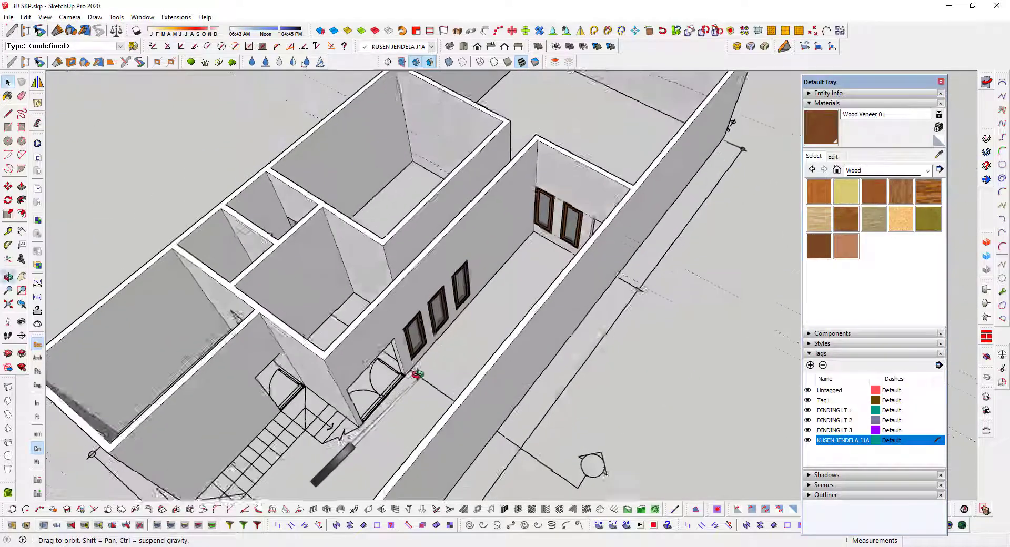
pyautogui.scroll(2, 440, 300)
pyautogui.keyDown('shift'); pyautogui.moveTo(440, 299); pyautogui.dragTo(570, 209, button='middle'); pyautogui.keyUp('shift')
pyautogui.scroll(3, 477, 289)
pyautogui.scroll(-5, 499, 268)
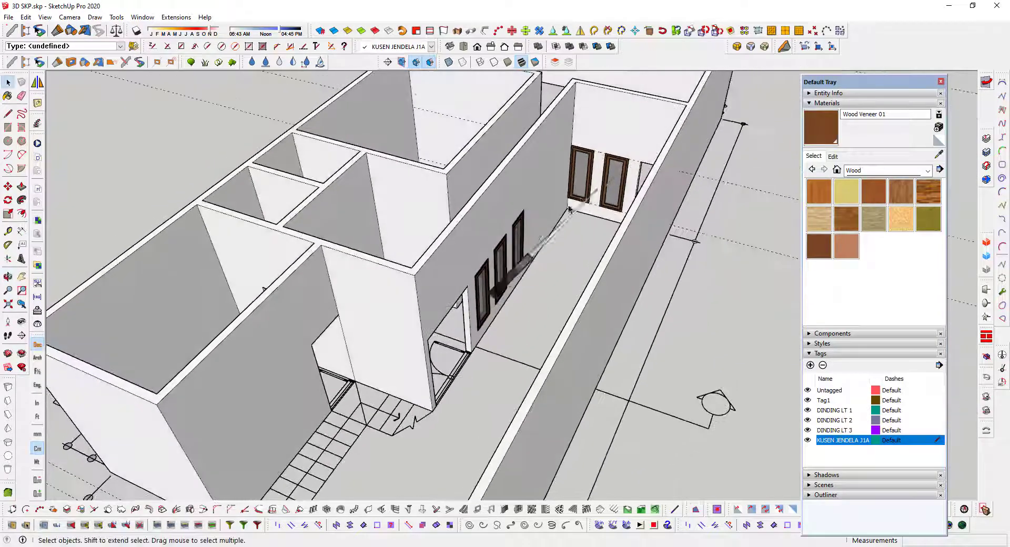
# Review the first-floor rooms, door openings and placed windows from above and from the corridor.
pyautogui.scroll(-2, 494, 270)
pyautogui.moveTo(364, 282); pyautogui.dragTo(503, 361, button='middle')
pyautogui.scroll(2, 459, 315)
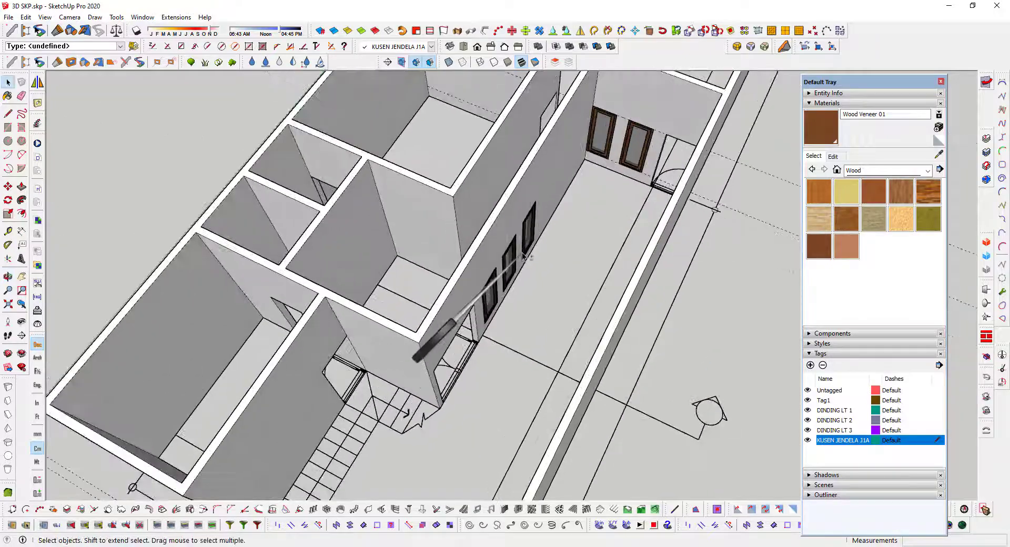
pyautogui.keyDown('shift'); pyautogui.moveTo(523, 256); pyautogui.dragTo(599, 194, button='middle'); pyautogui.keyUp('shift')
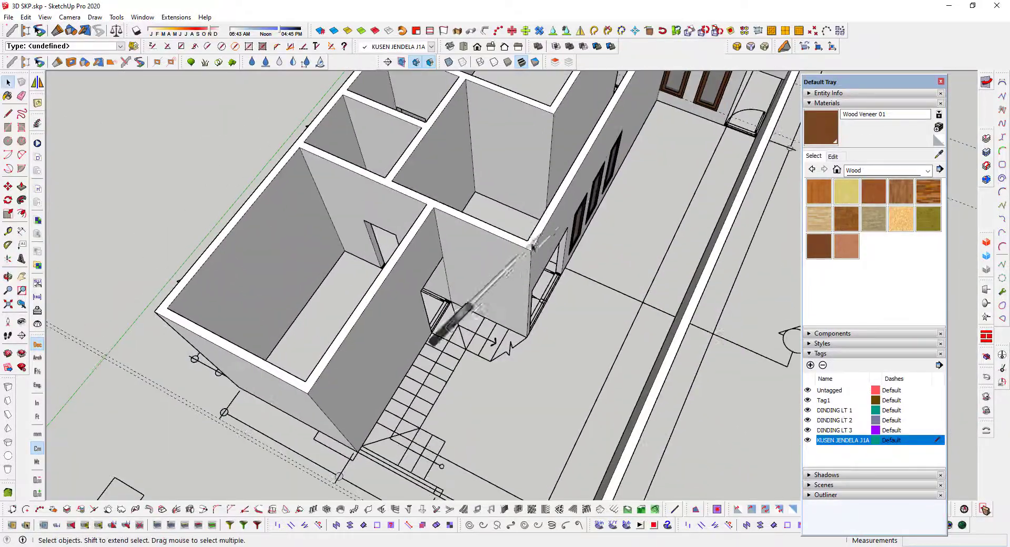
pyautogui.scroll(4, 533, 244)
pyautogui.scroll(-6, 447, 212)
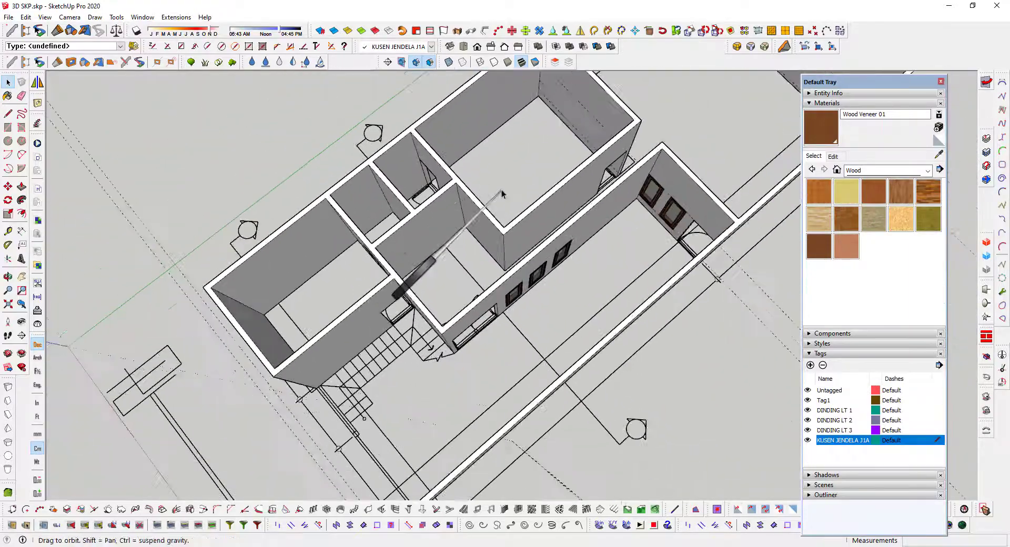
pyautogui.moveTo(503, 194); pyautogui.dragTo(760, 86, button='middle')
pyautogui.moveTo(376, 170); pyautogui.dragTo(247, 169, button='middle')
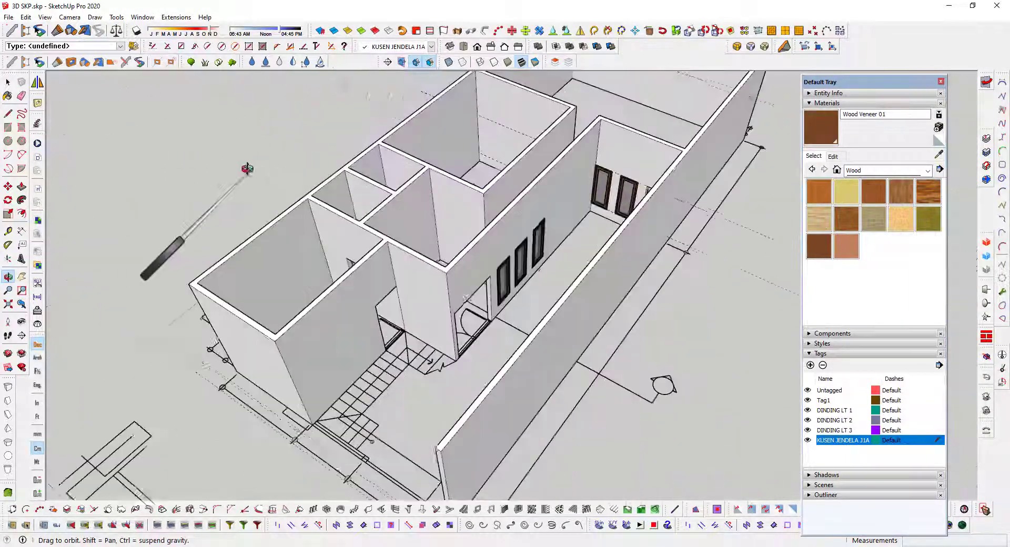
pyautogui.scroll(2, 430, 328)
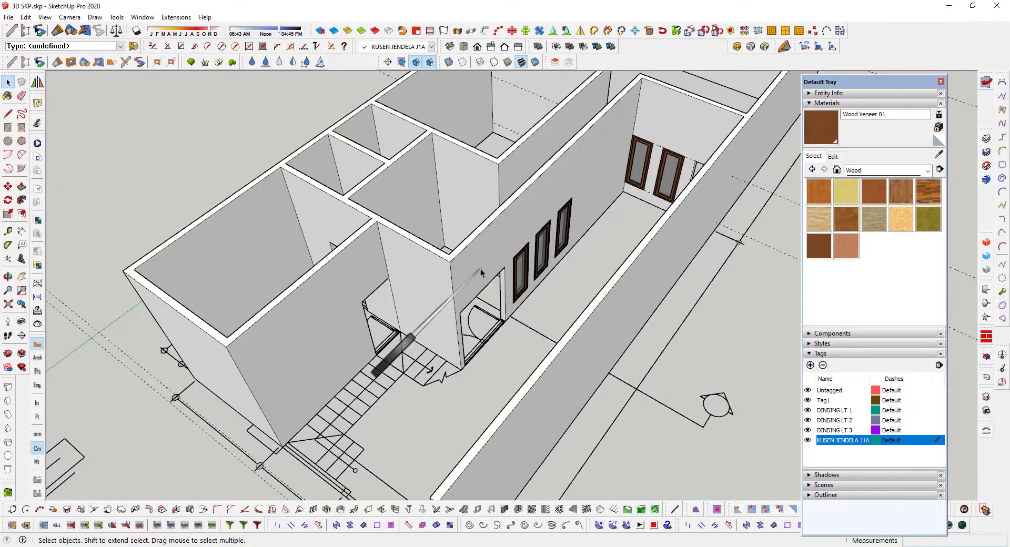
pyautogui.moveTo(481, 270); pyautogui.dragTo(562, 215, button='middle')
pyautogui.scroll(2, 568, 198)
pyautogui.scroll(3, 560, 235)
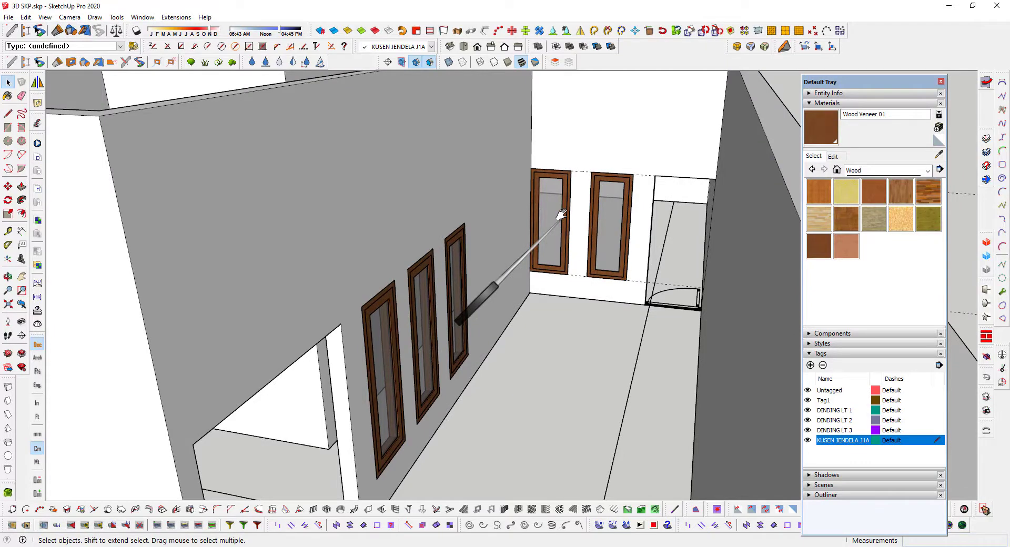